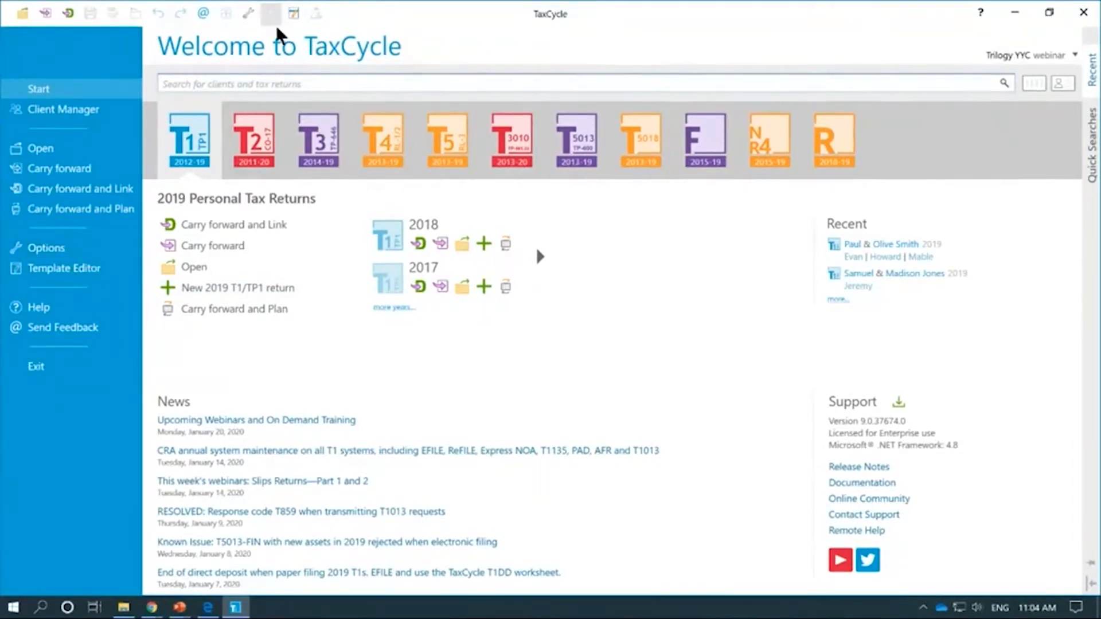
Step: Open TaxCycle's Options dialog and extend it to the full screen height
left_click(249, 17)
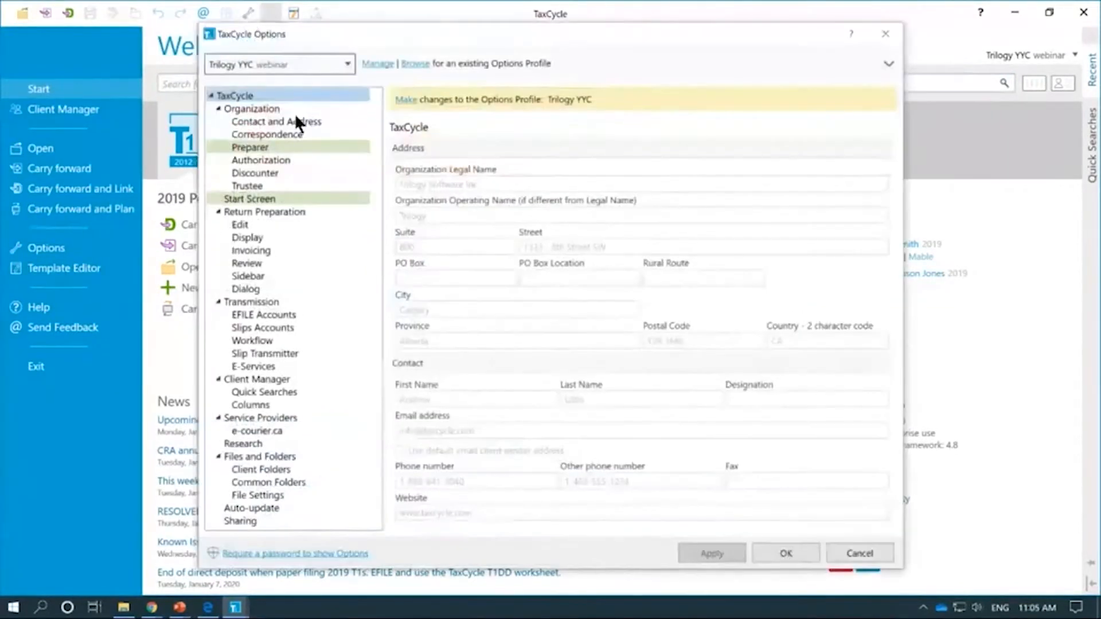
double_click(520, 24)
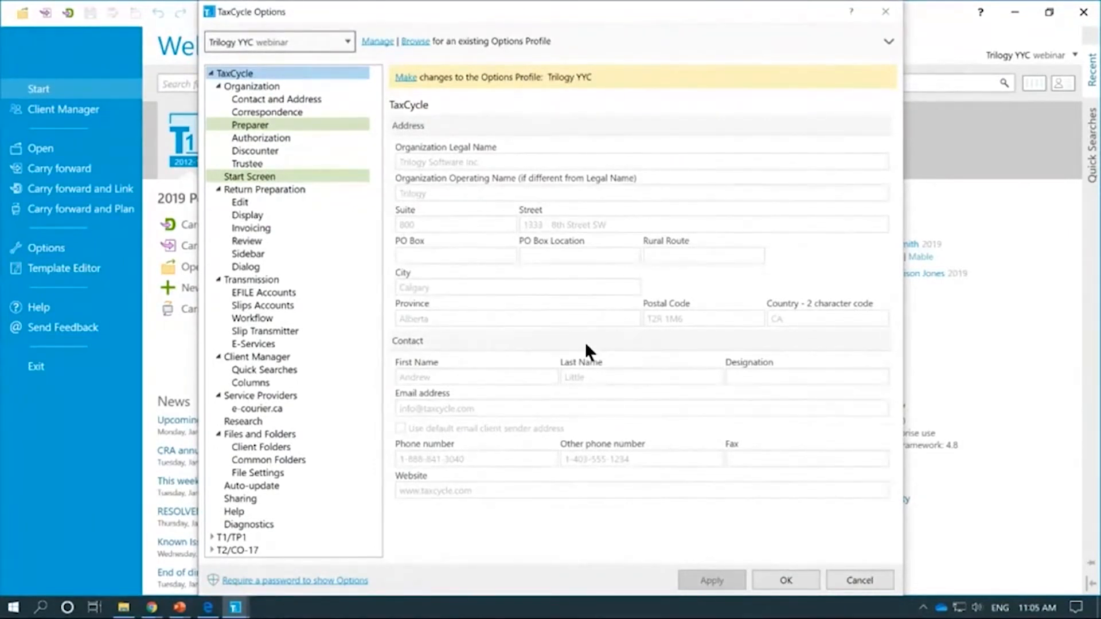
Step: Show the Client Manager settings page in the Options tree
left_click(256, 356)
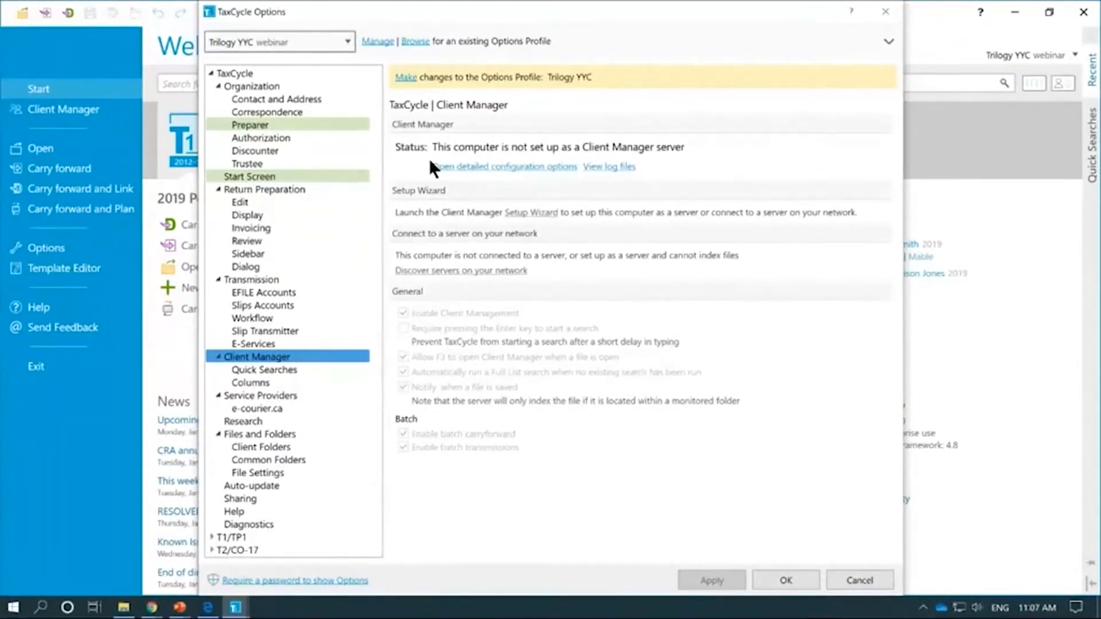
Step: Make the Trilogy YYC options profile editable from the yellow banner
left_click(406, 78)
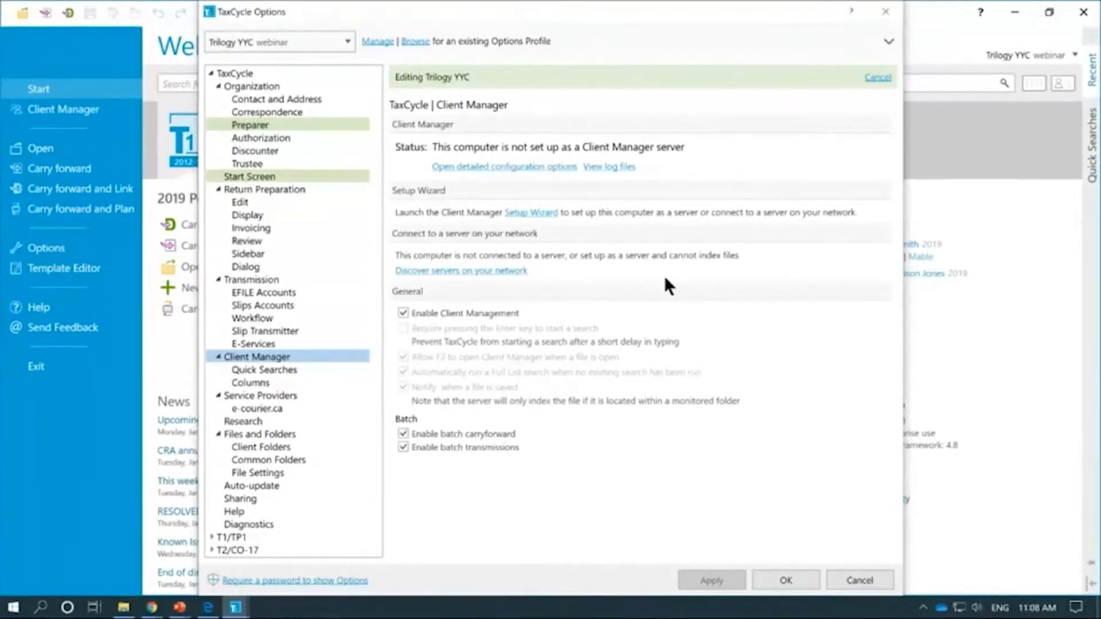
Step: Discover Client Manager servers on the network, listing three available TaxCycle servers
left_click(504, 270)
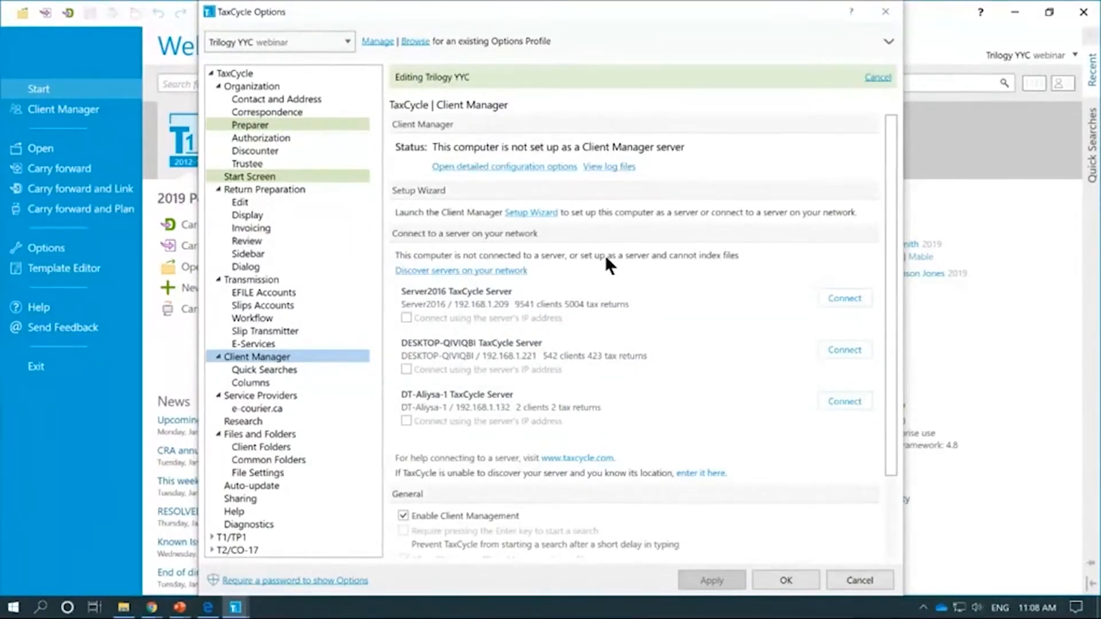
scroll(622, 315, "down", 3)
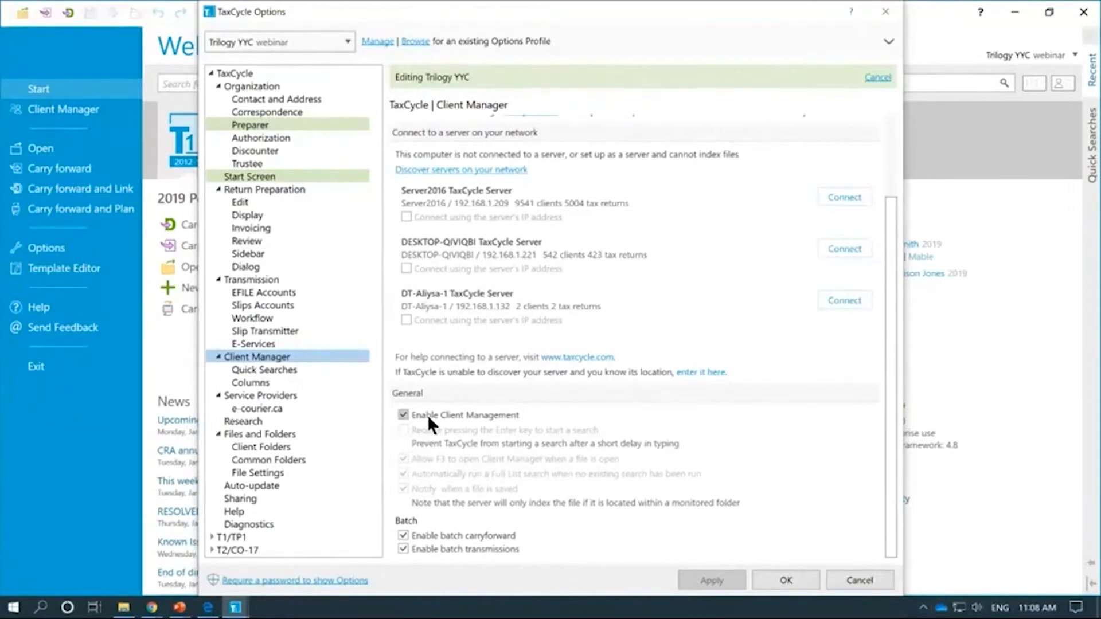
left_click(463, 414)
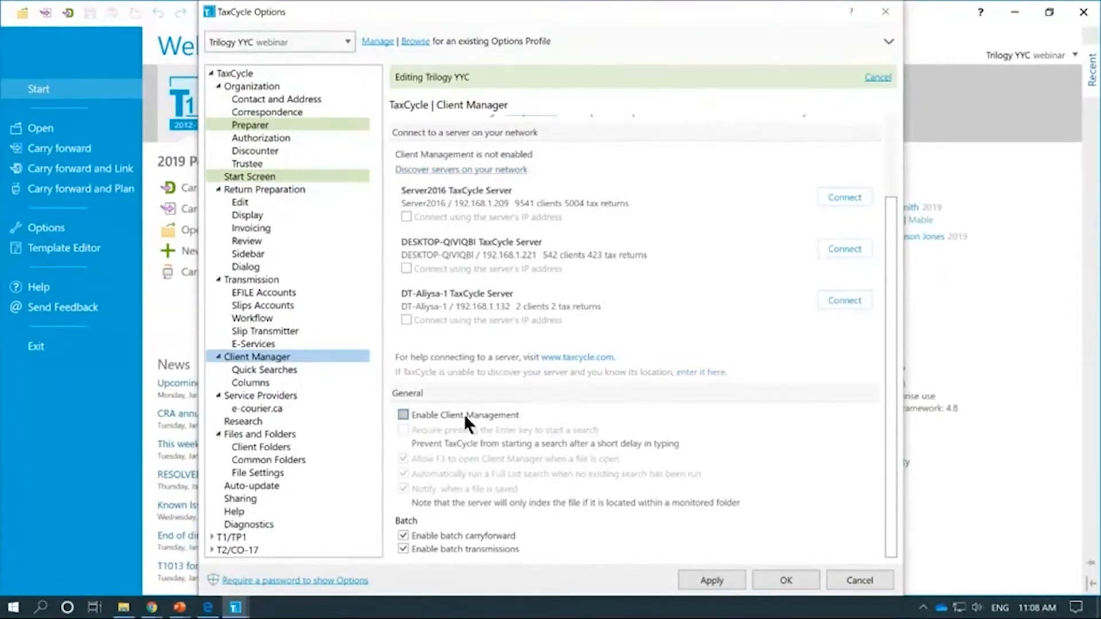
left_click(423, 410)
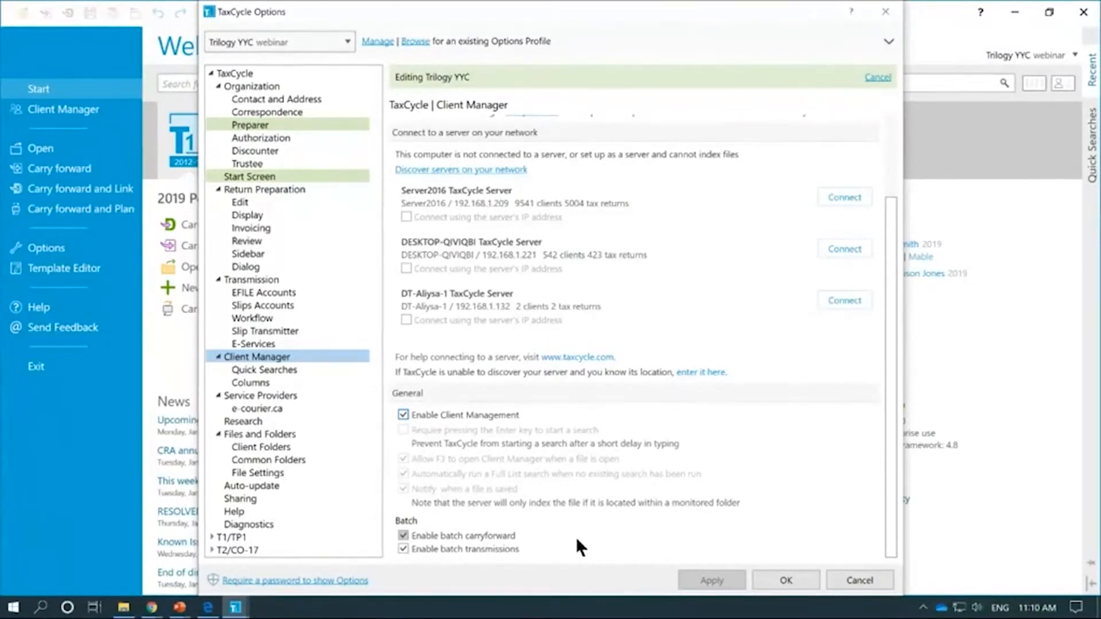
scroll(642, 438, "up", 2)
scroll(642, 438, "up", 1)
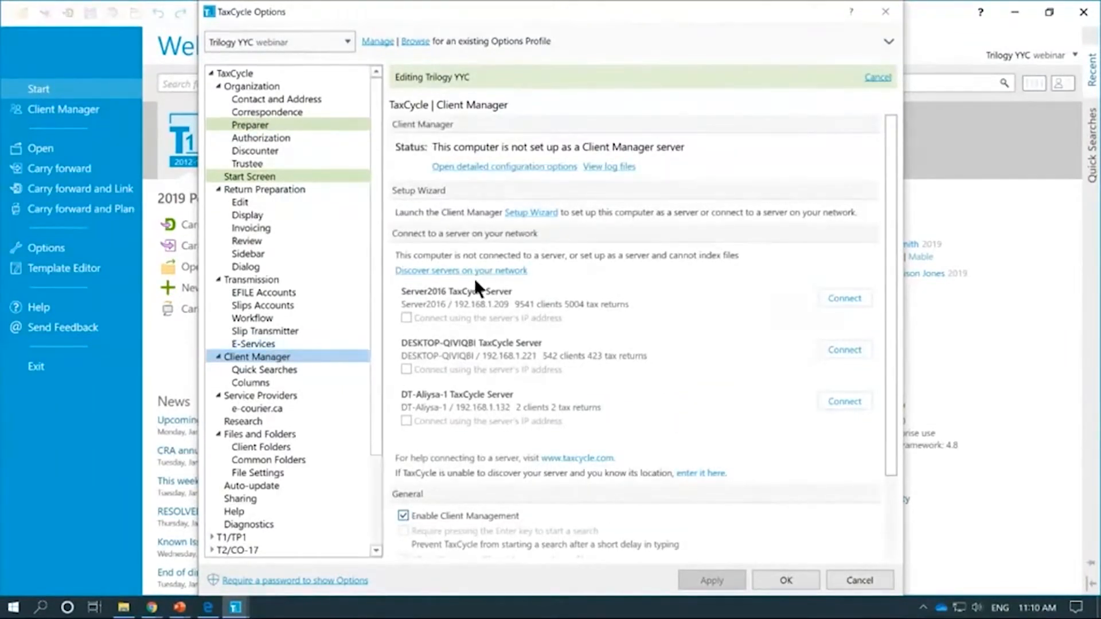
Step: Start the connection wizard as a server and name it 'Trilogy HQ Server'
left_click(533, 214)
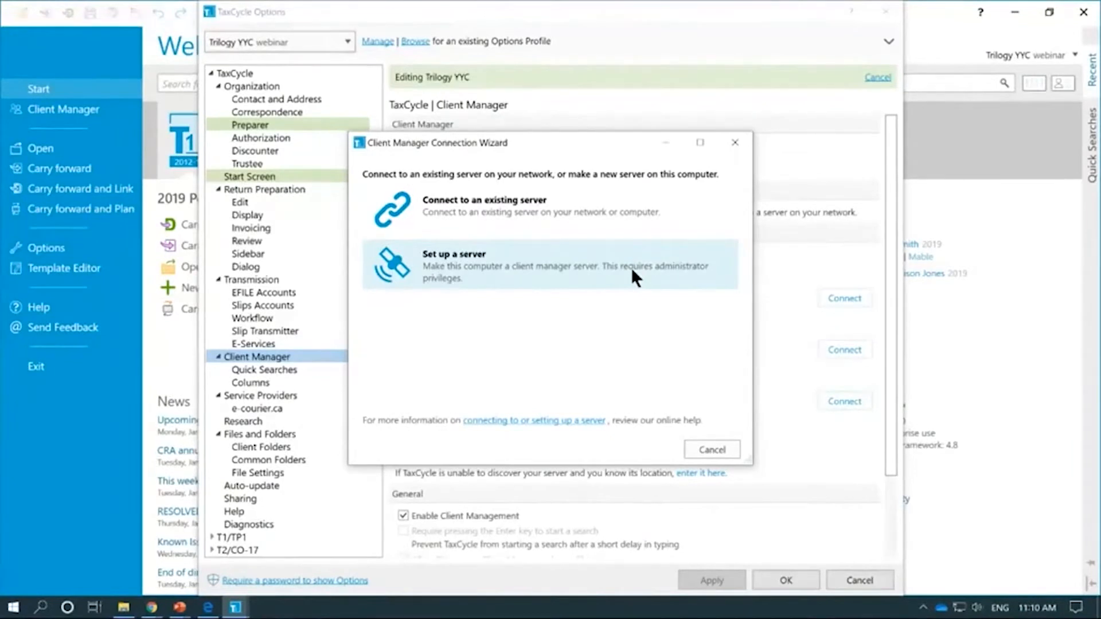
left_click(548, 281)
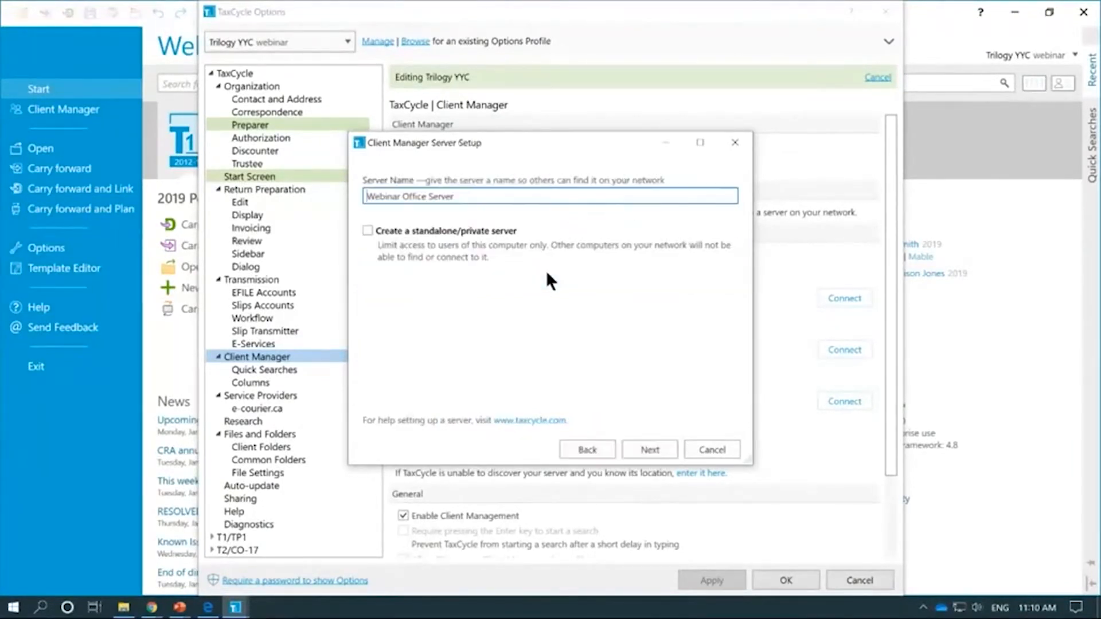
triple_click(483, 195)
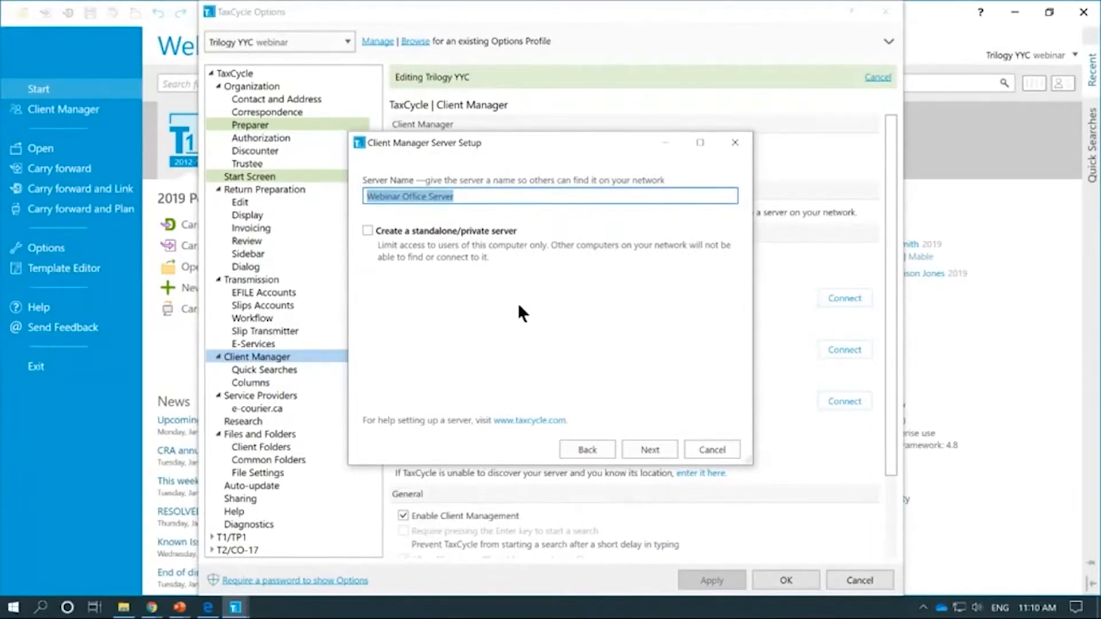
type("Trilog")
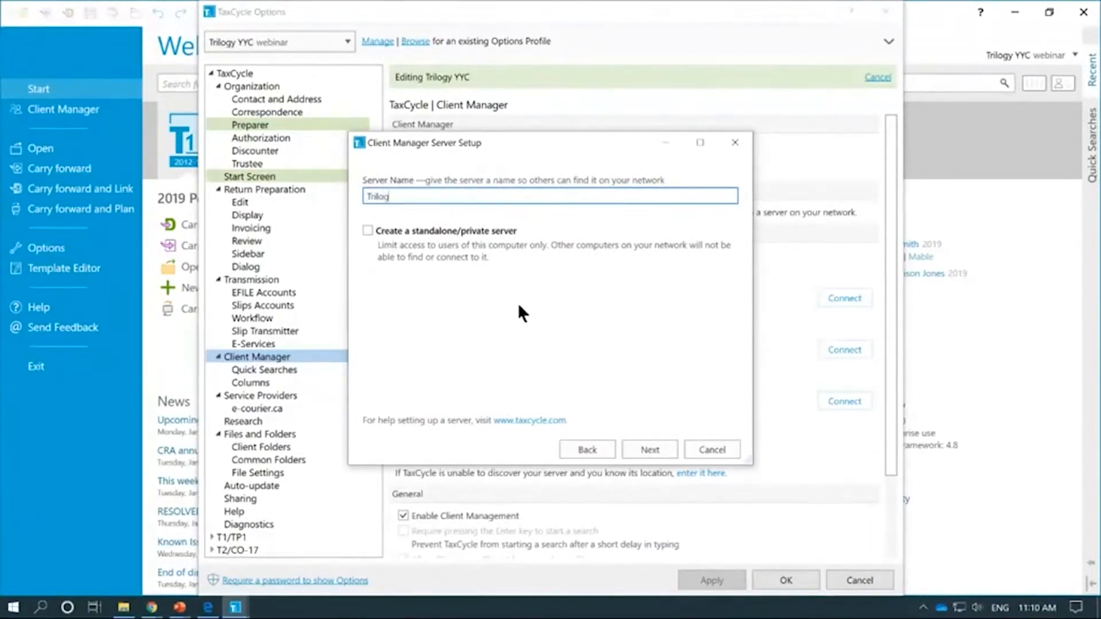
type("y HQ Server")
left_click(373, 227)
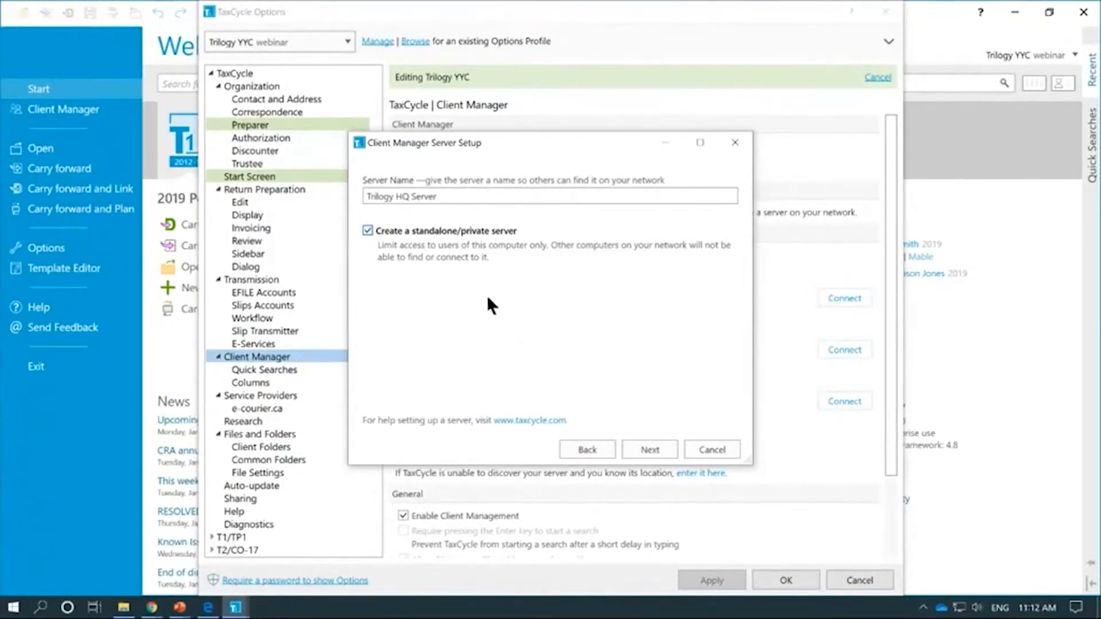
left_click(414, 232)
Step: Advance to 'Choose folders to monitor' and select the \\webinar\Data\Tax Files\ row
left_click(637, 453)
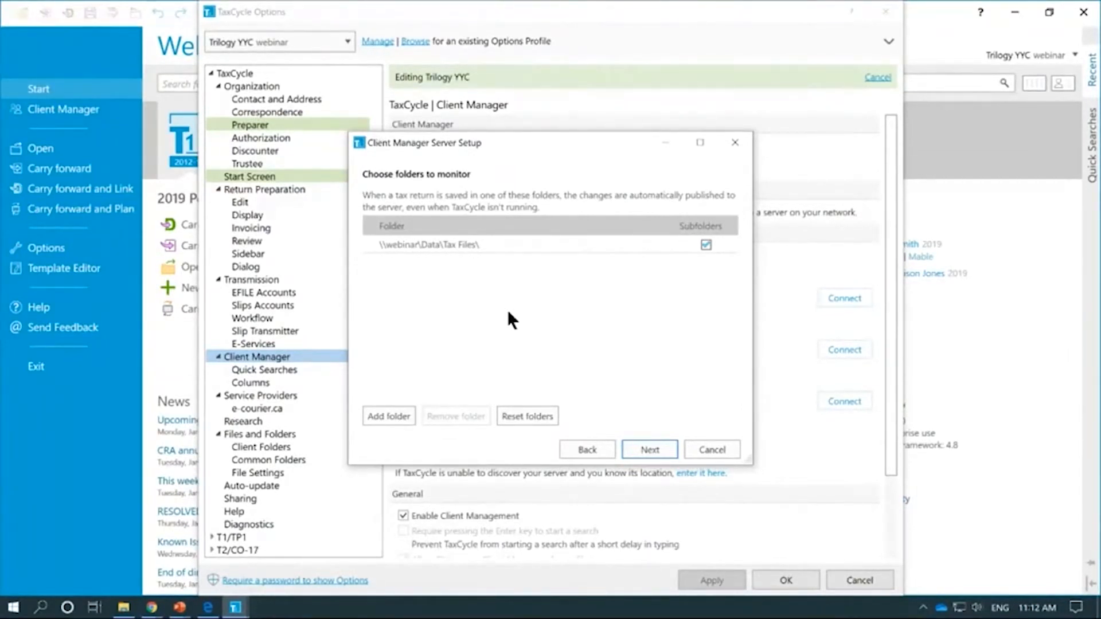
left_click(408, 245)
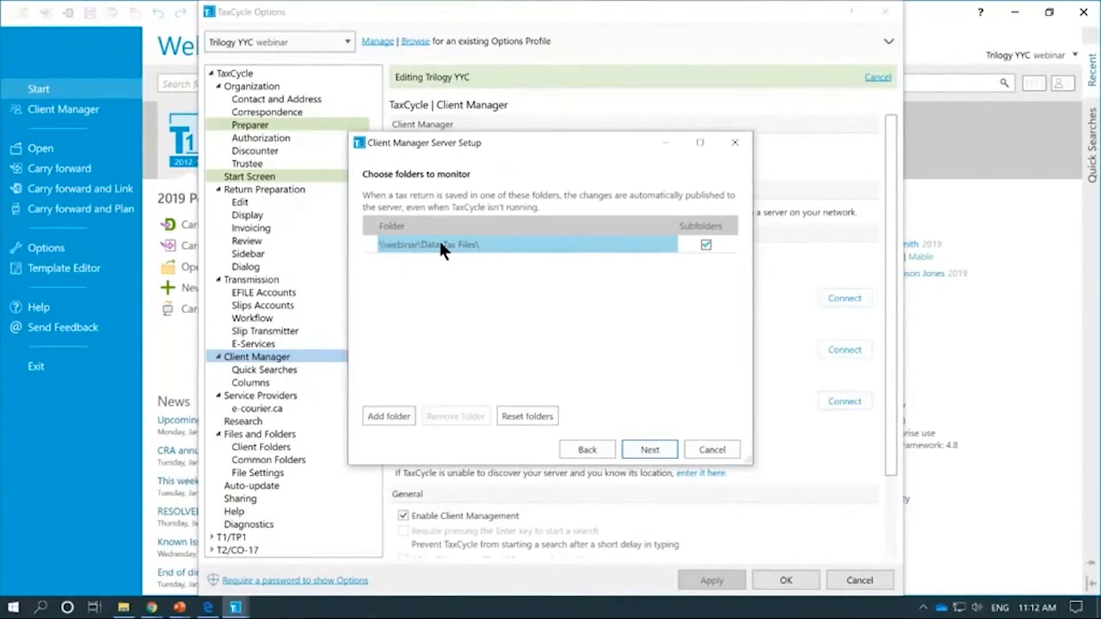
Step: Copy the webinar\Data\Tax Files network path from File Explorer into TaxCycle's folder row
left_click(123, 610)
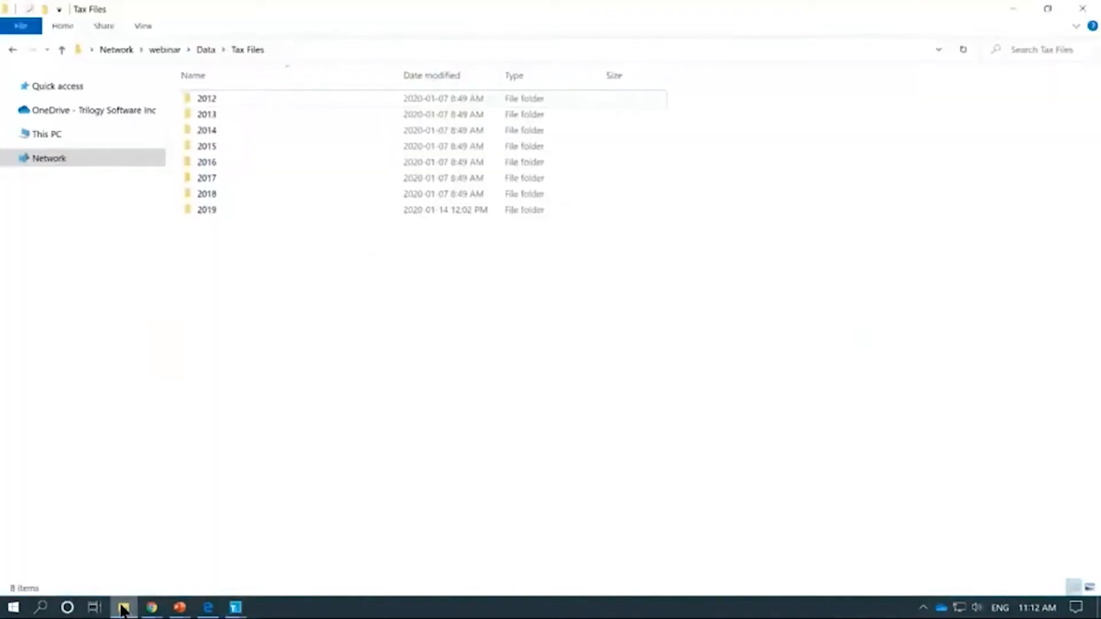
left_click(173, 49)
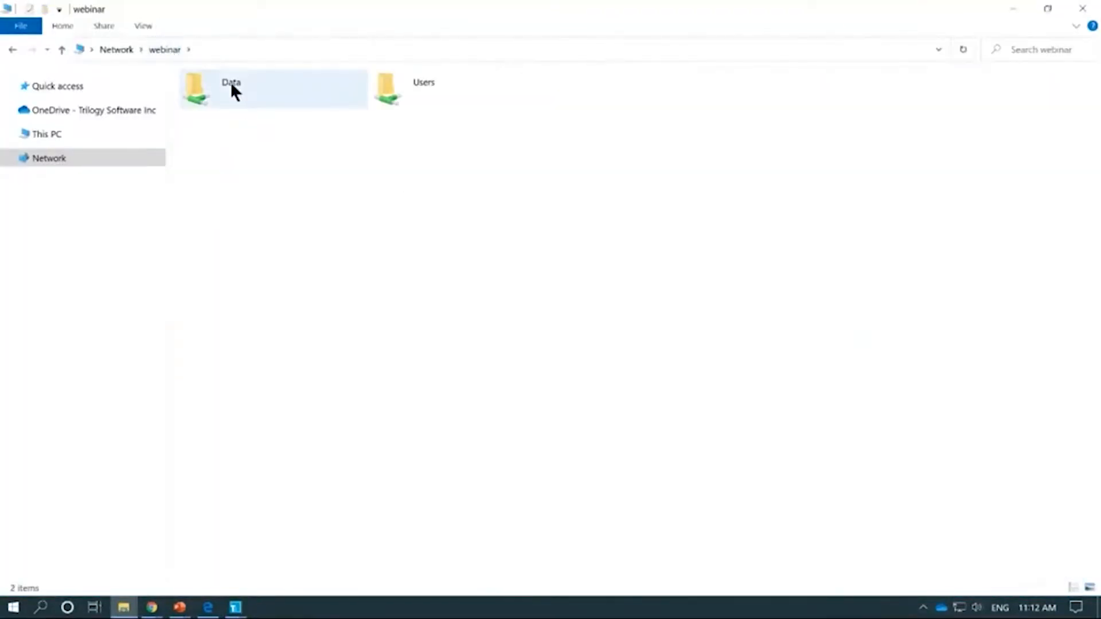
double_click(231, 83)
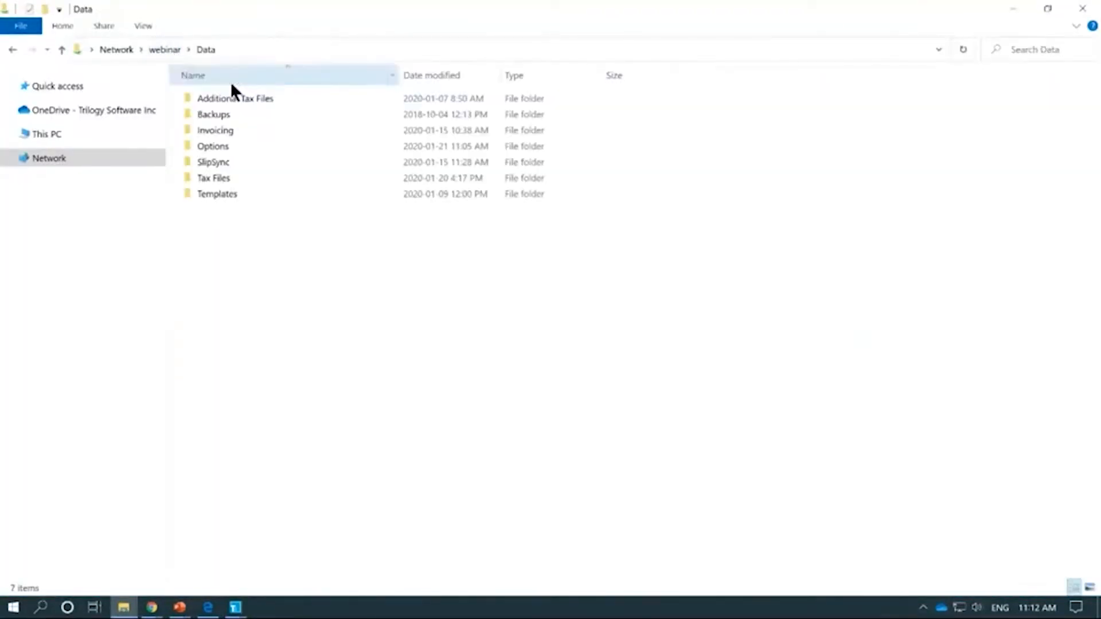
double_click(243, 180)
left_click(317, 46)
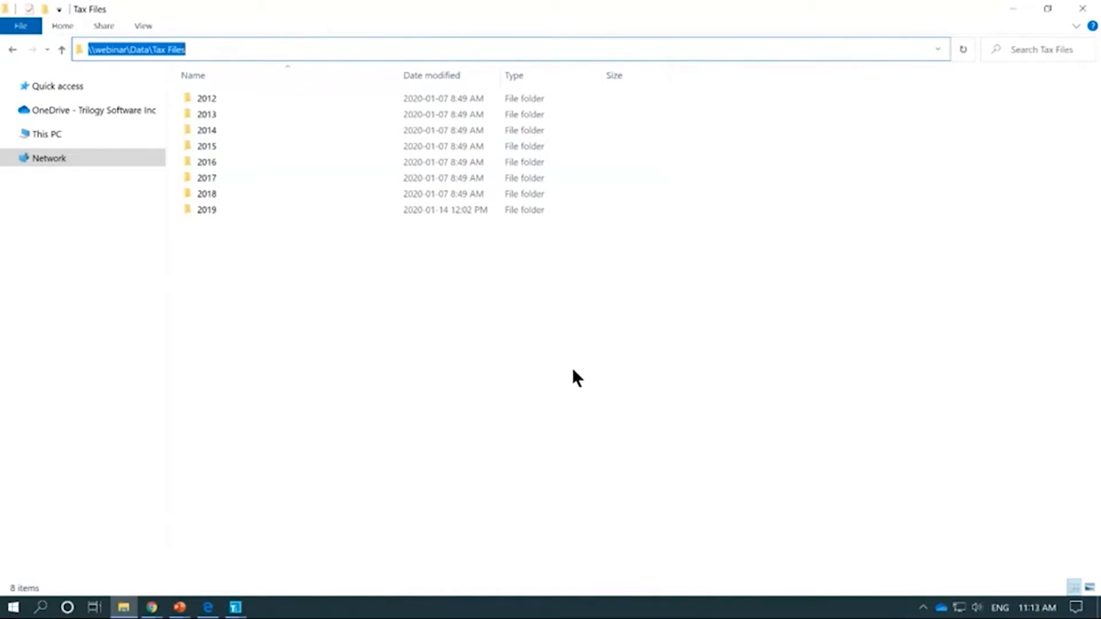
key("alt+Tab")
left_click(452, 244)
type("\\\\webinar\\Data\\Tax Files\\")
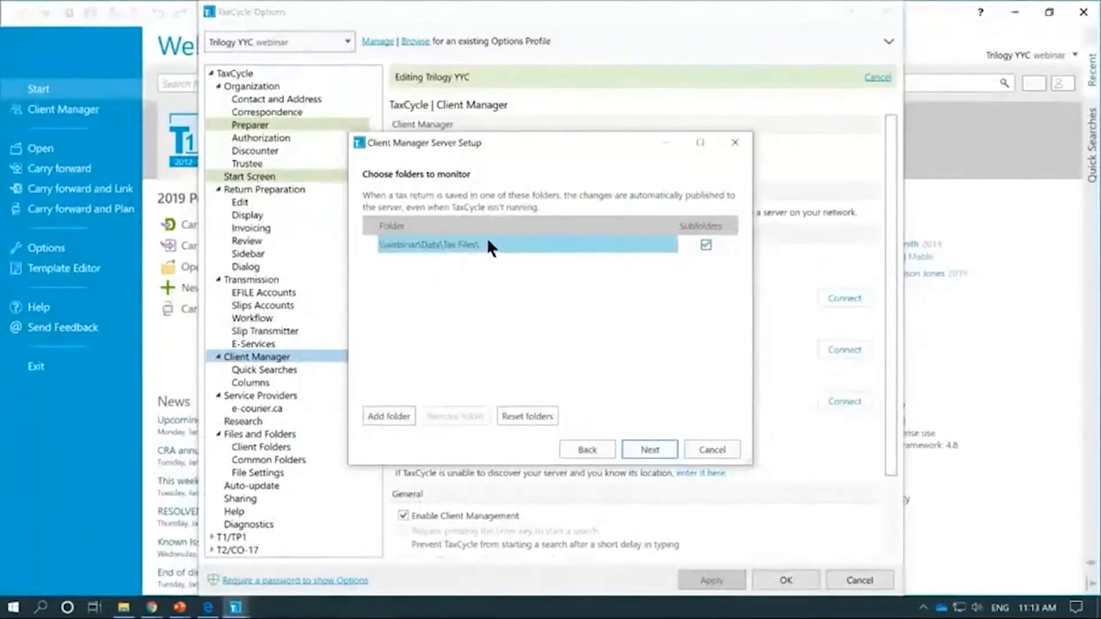
Step: Commit the Tax Files path, then go Back and Next to recheck the server name
key("Return")
left_click(593, 451)
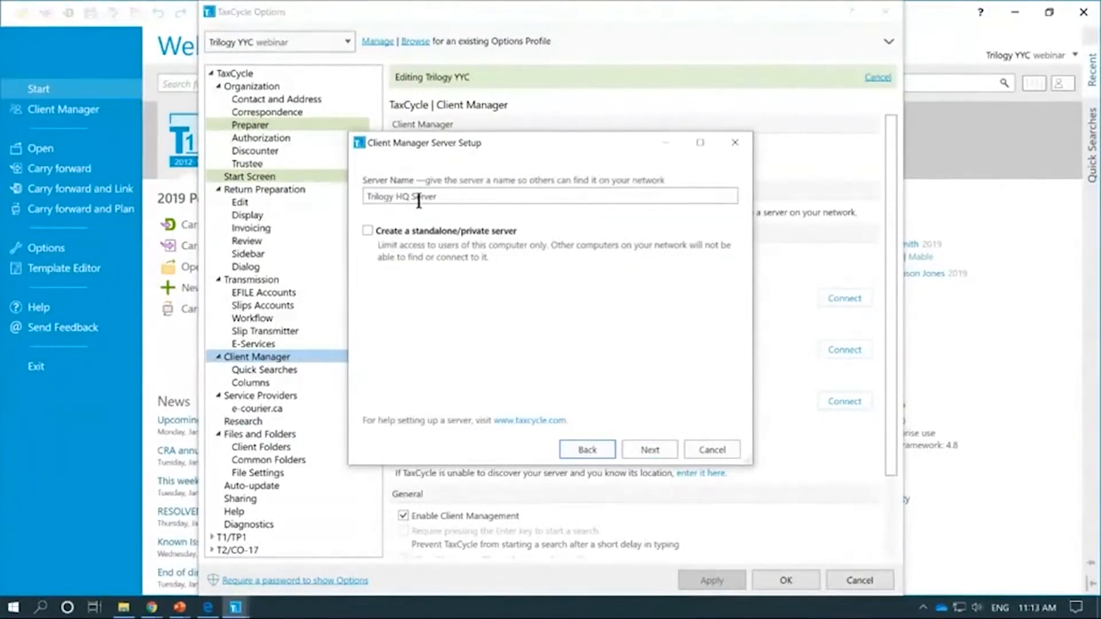
left_click(636, 452)
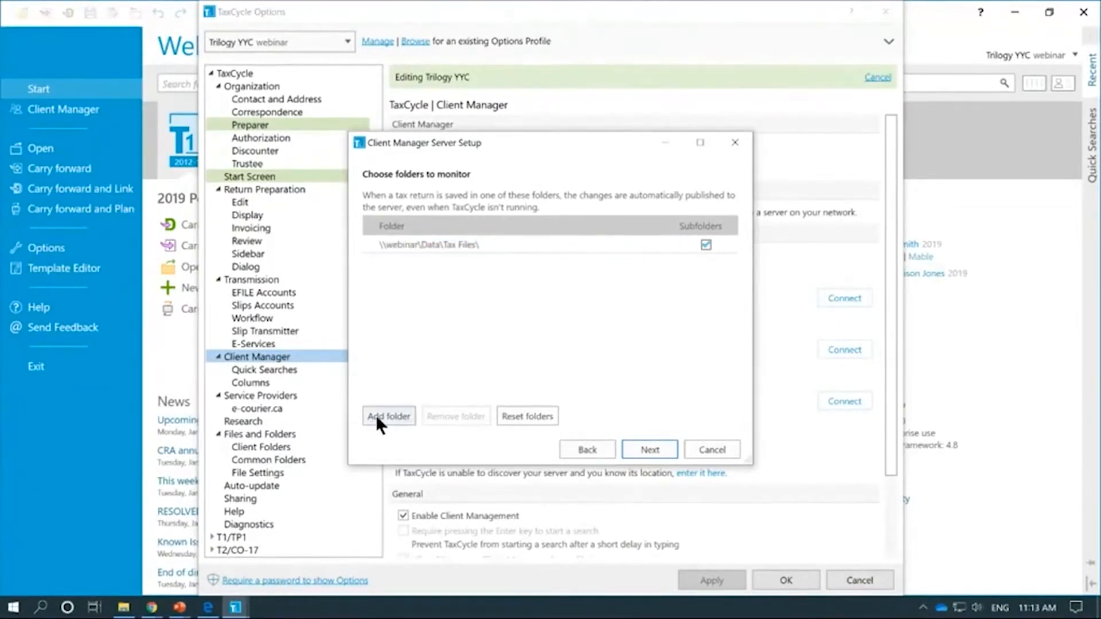
Step: Add C:\Temp as a second monitored folder, triggering the network-path warning
left_click(393, 417)
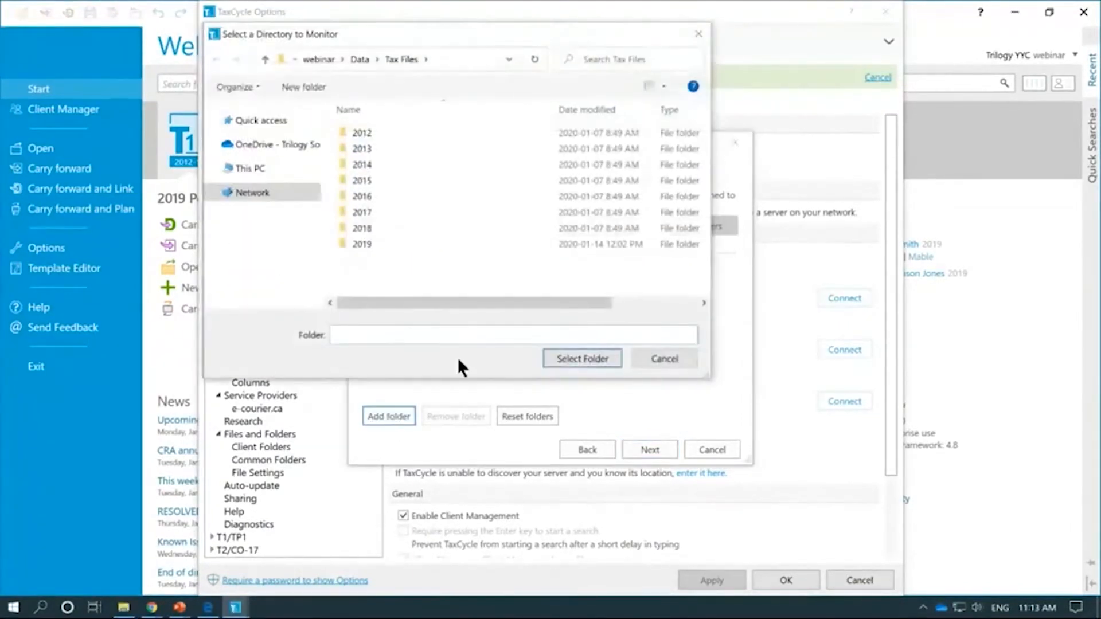
type("C:\\Tem")
left_click(458, 352)
key("Return")
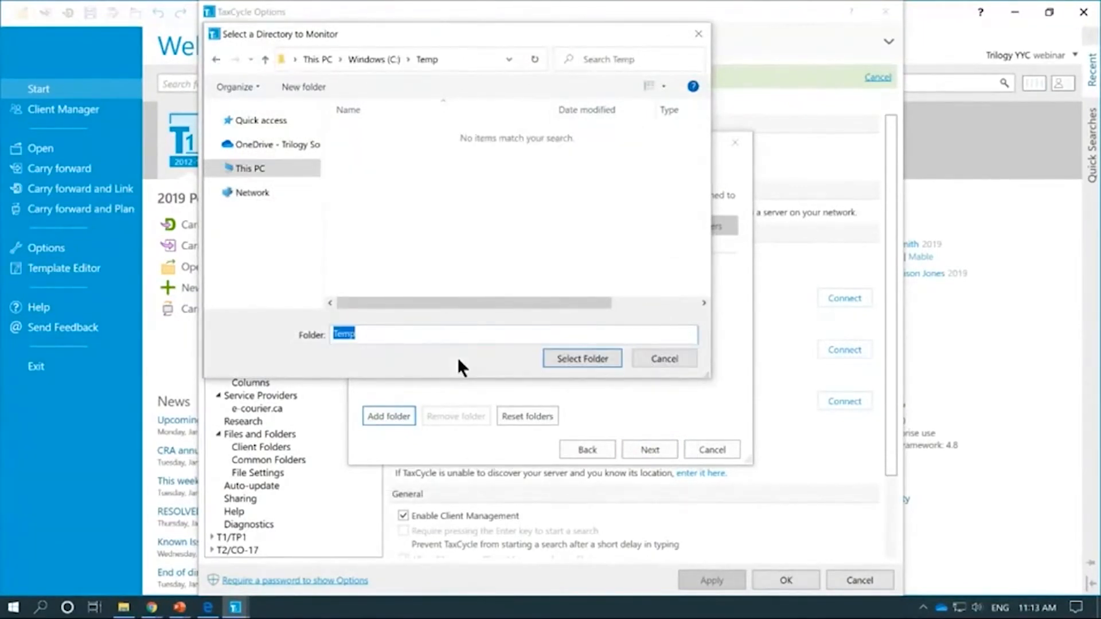
left_click(559, 359)
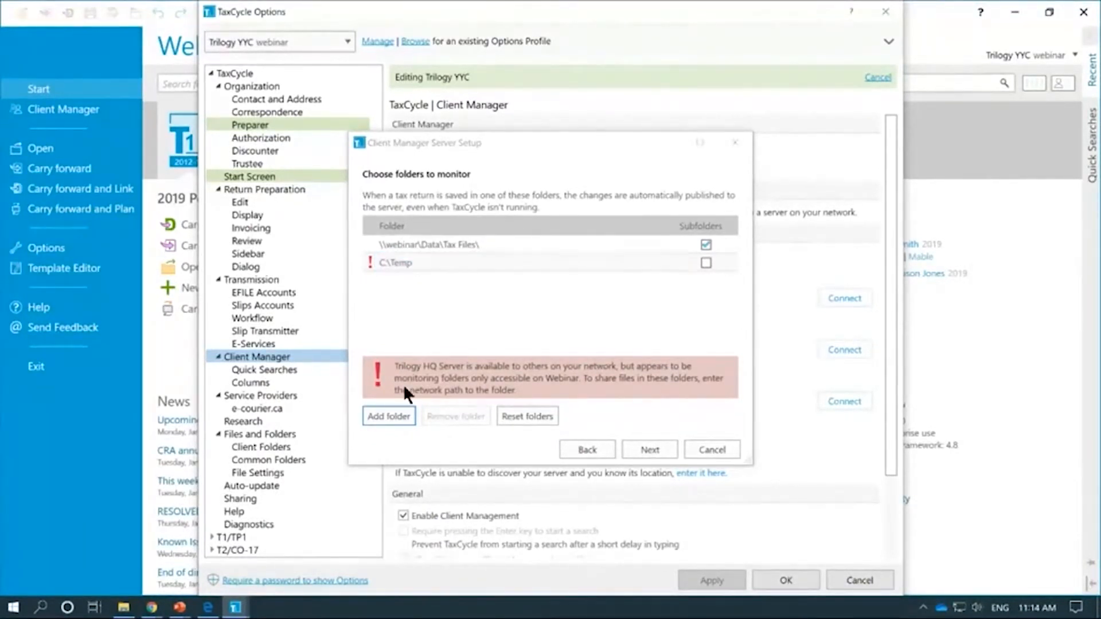
Step: Toggle the standalone private server option, then remove C:\Temp from the monitored folders
left_click(584, 451)
left_click(432, 232)
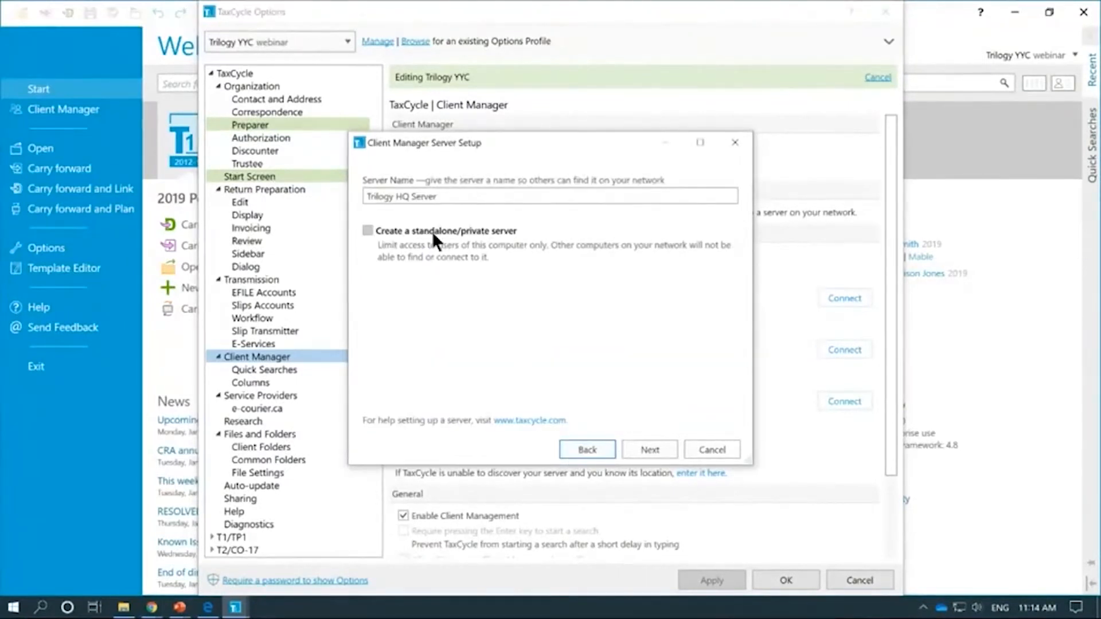
left_click(659, 448)
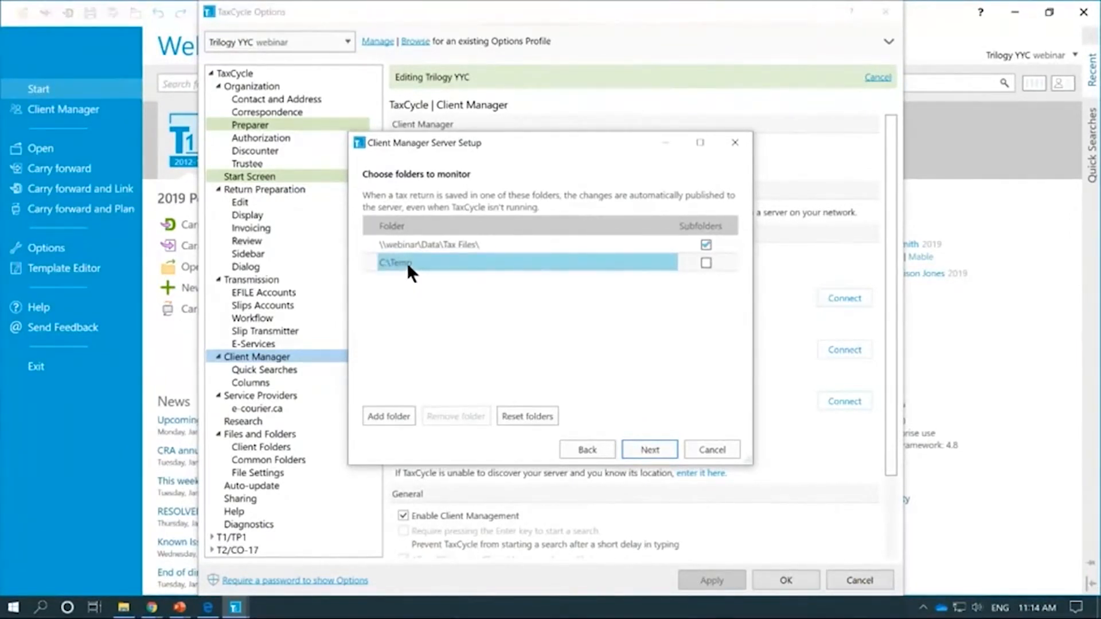
left_click(562, 453)
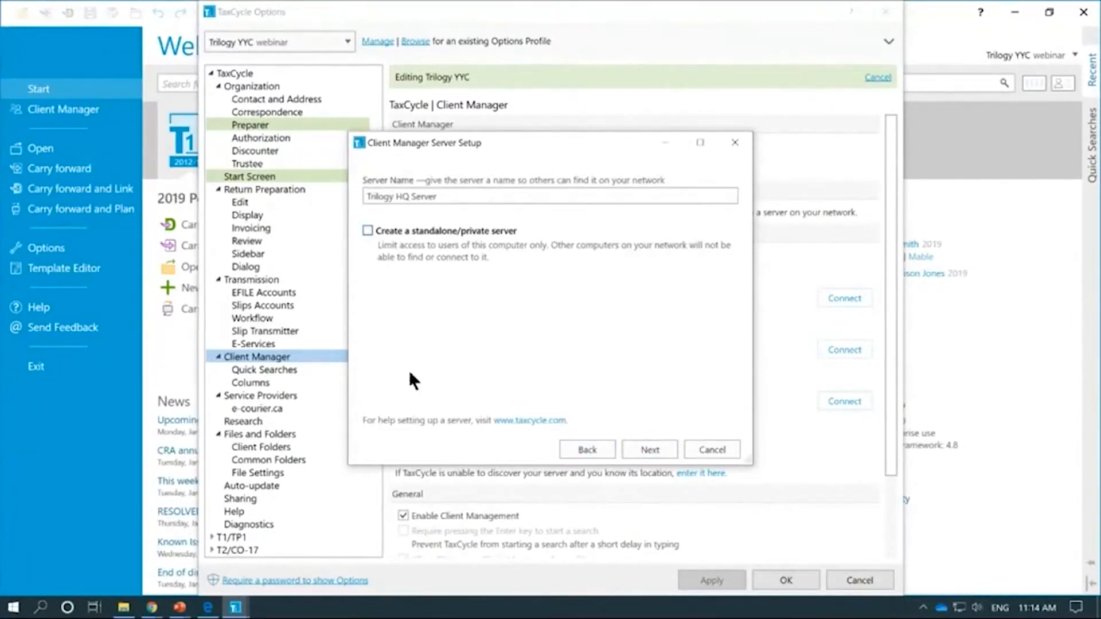
left_click(635, 449)
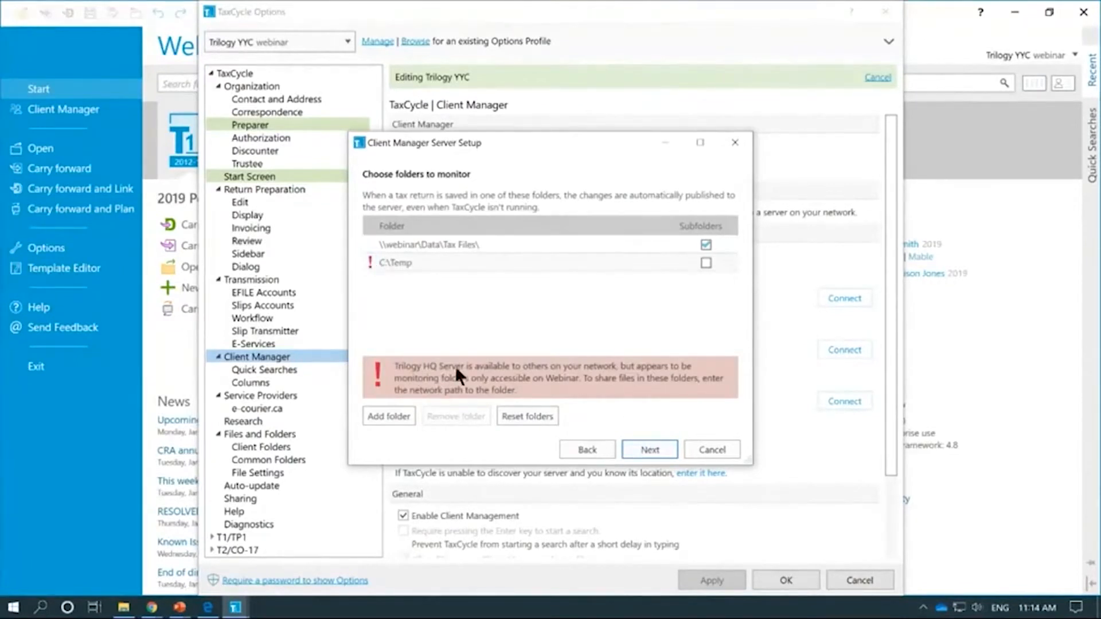
left_click(413, 264)
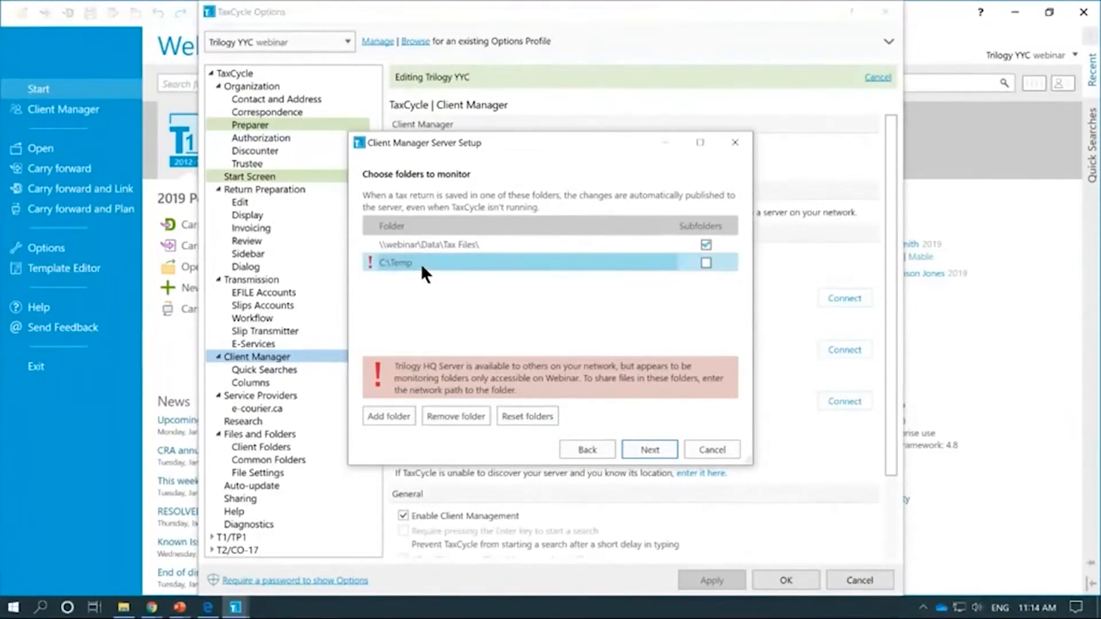
left_click(453, 416)
Step: Cancel adding a second monitored folder and view the Tax Files network path in Explorer
left_click(390, 417)
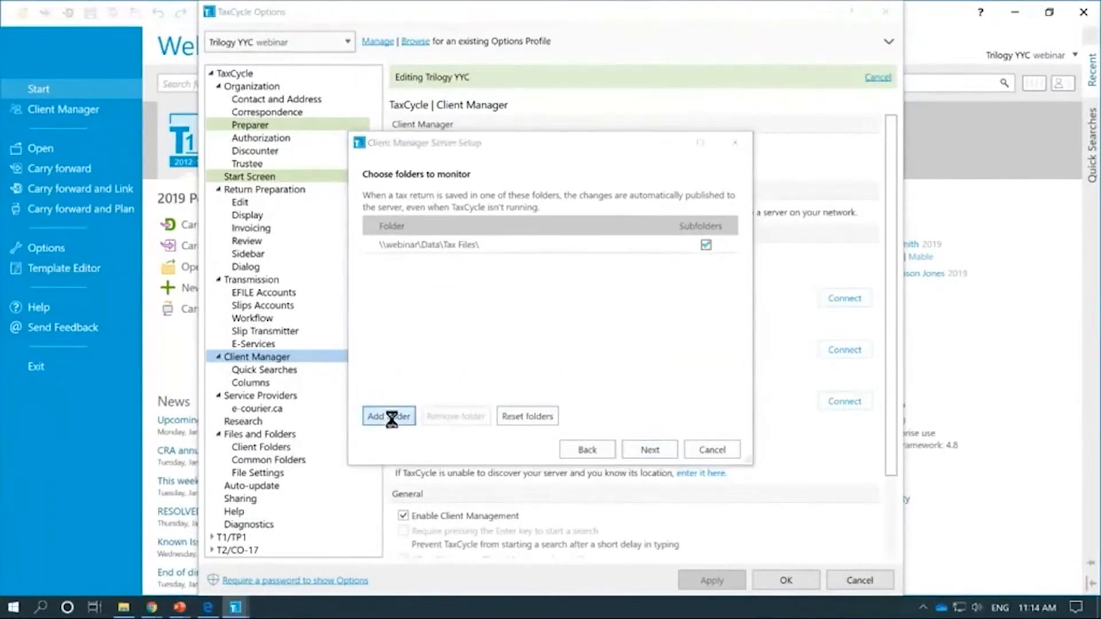
left_click(671, 362)
left_click(451, 243)
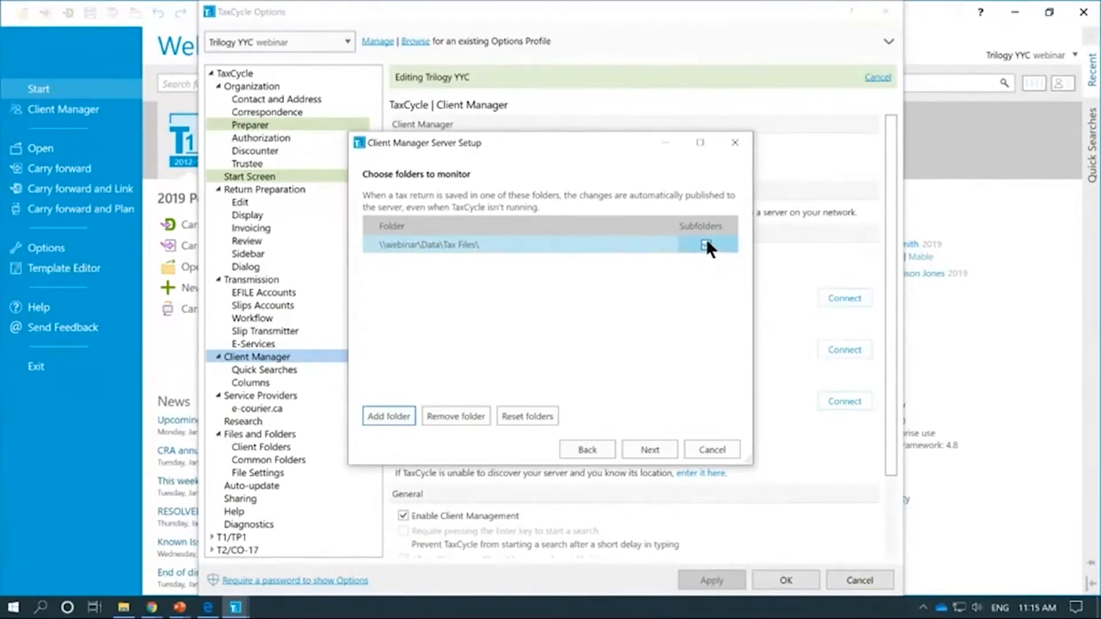
mouse_move(123, 611)
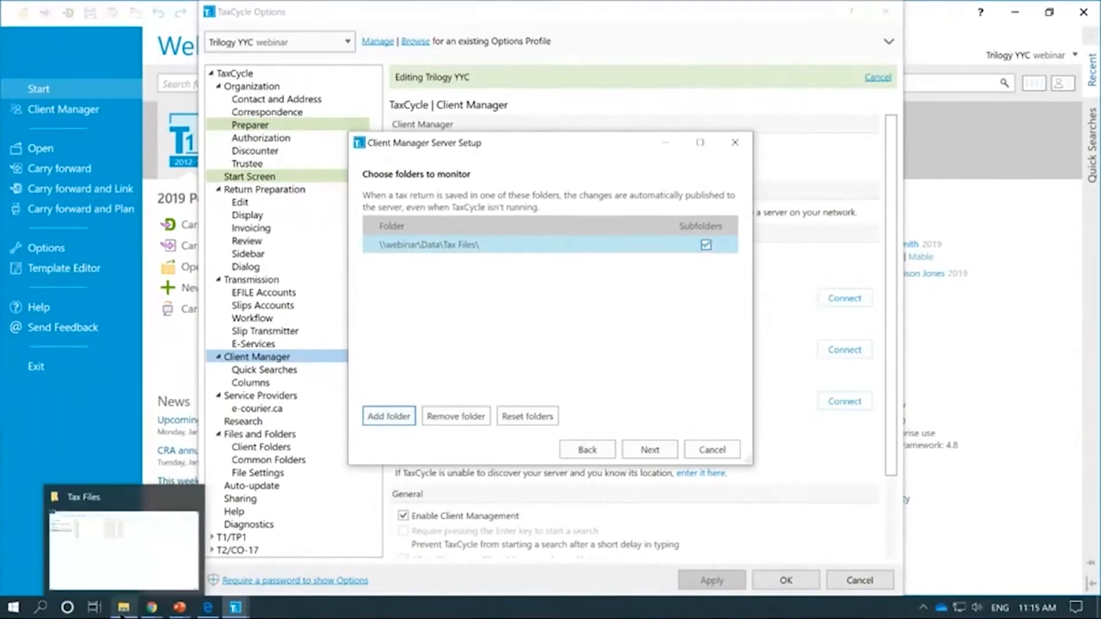
left_click(120, 555)
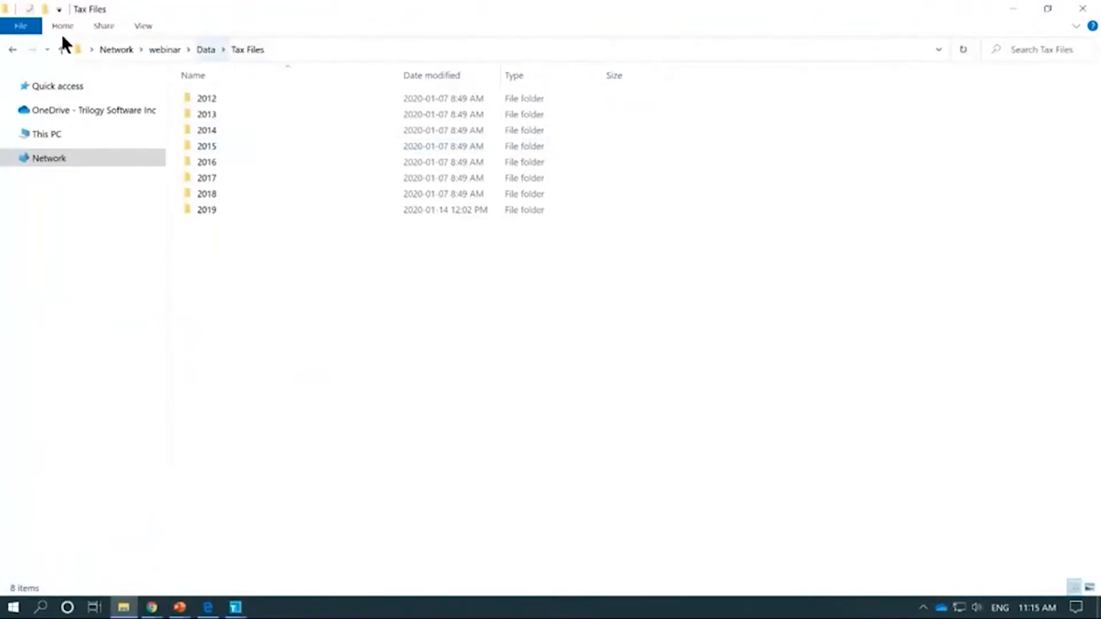
left_click(319, 49)
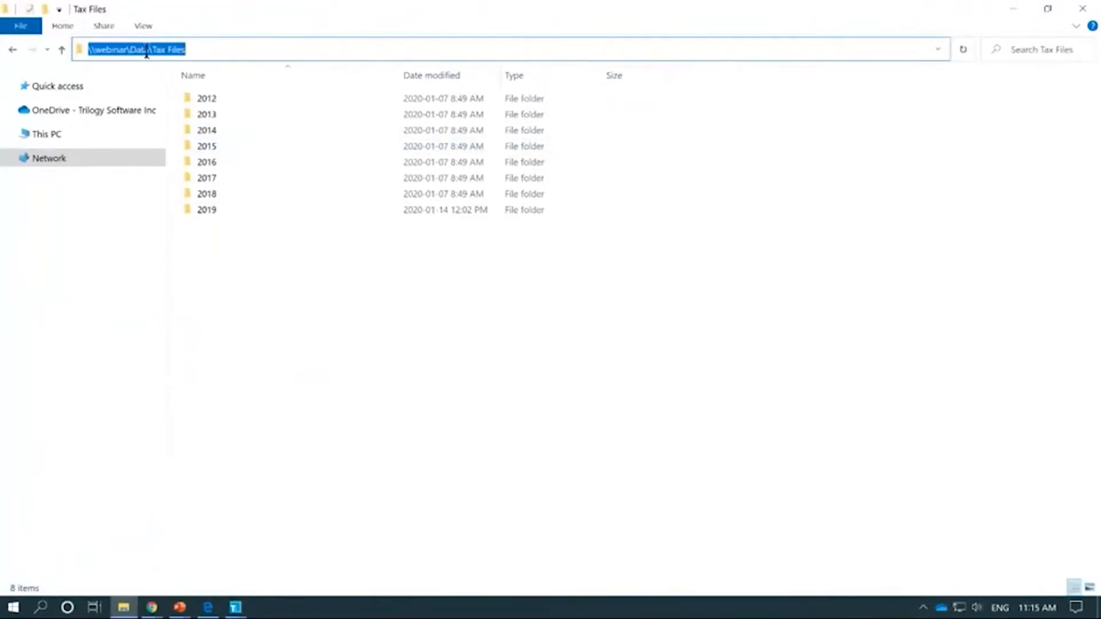
left_click(199, 49)
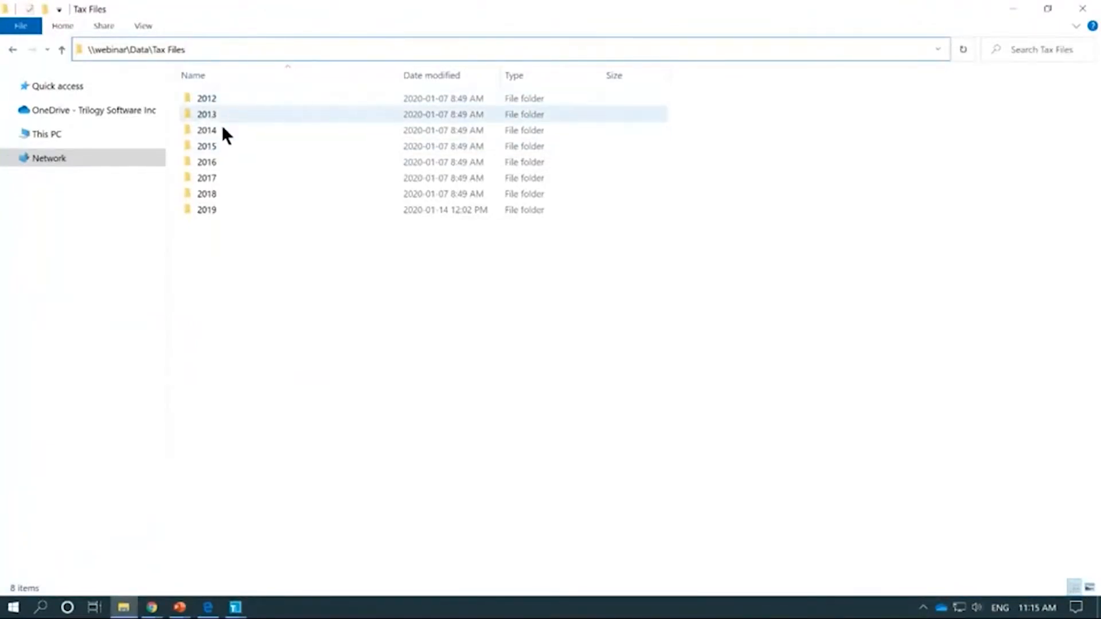
Step: Browse the 2019 and 2018 year folders inside Tax Files, then return to the folder list
double_click(215, 211)
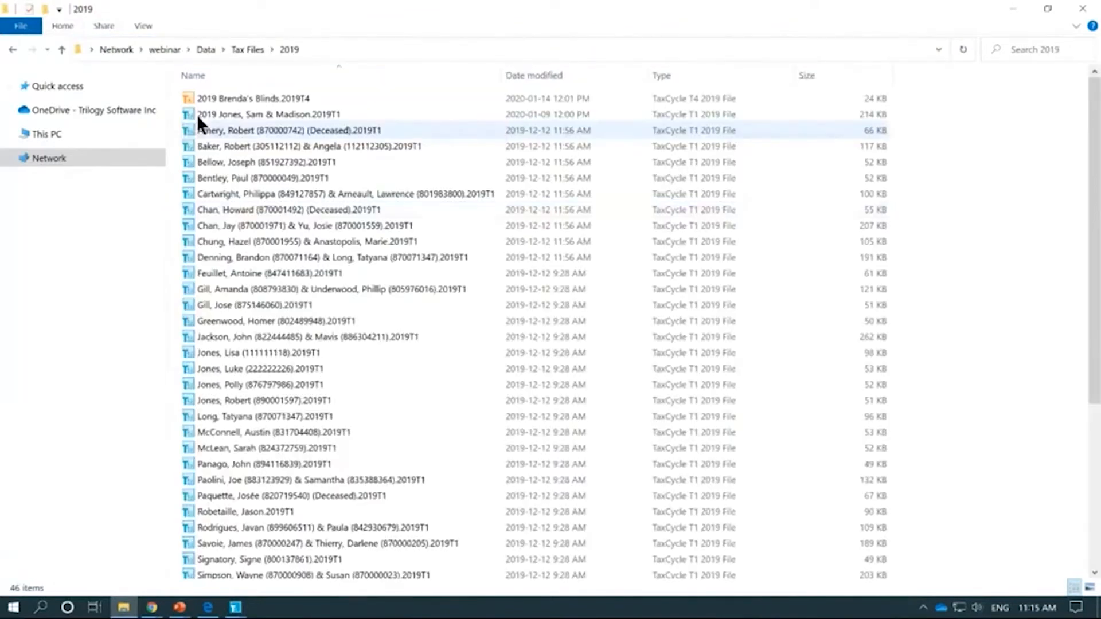
left_click(13, 50)
left_click(207, 195)
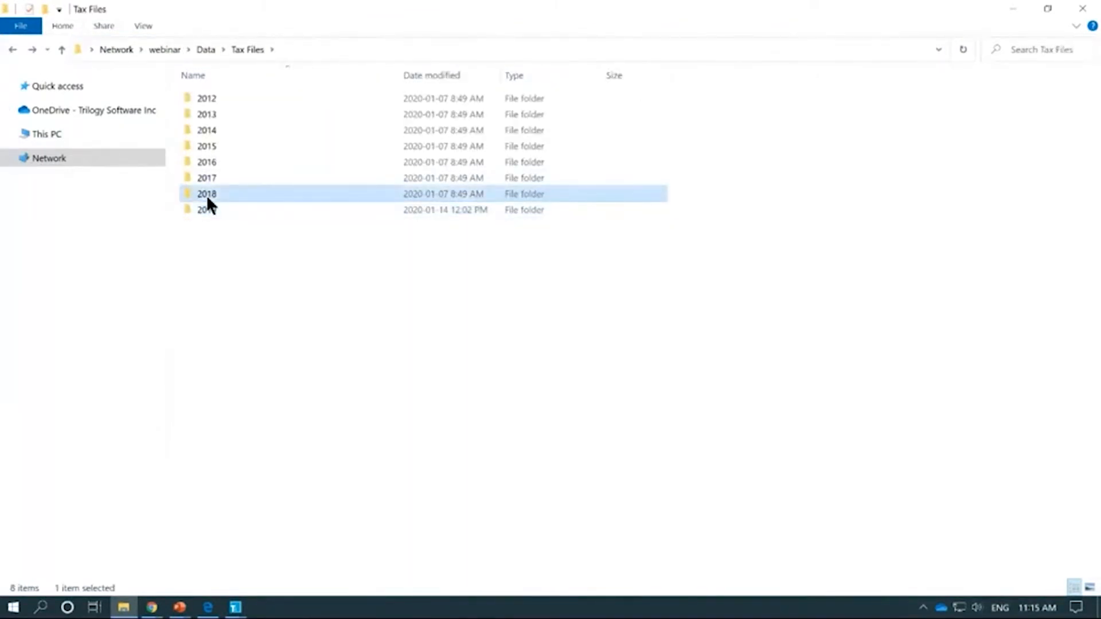
double_click(207, 195)
left_click(14, 50)
left_click(432, 302)
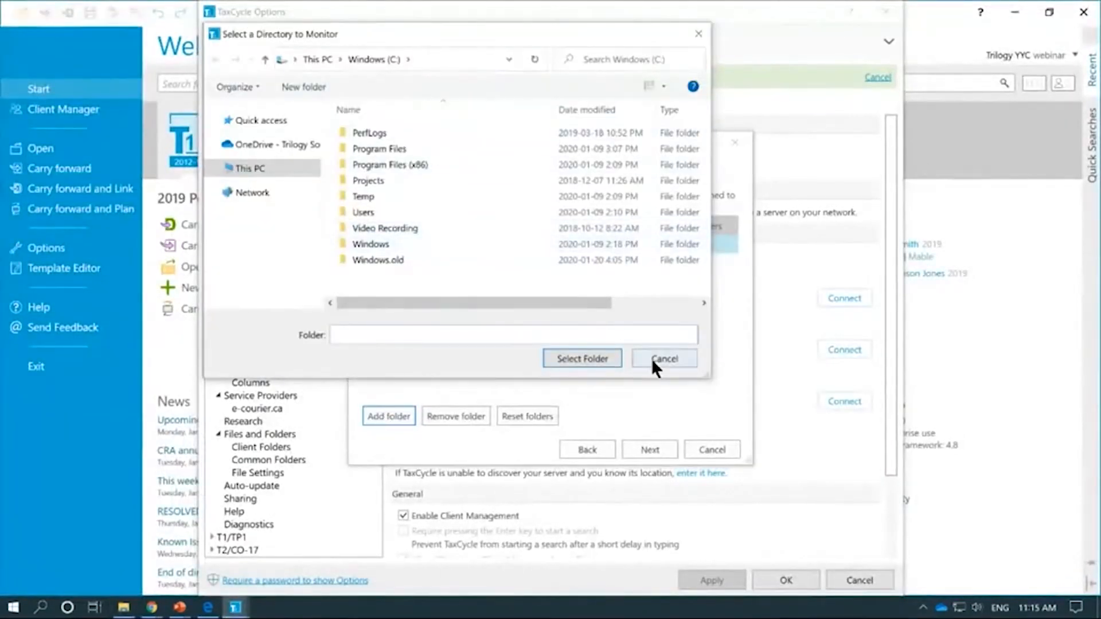
Step: Cancel the folder browser and reveal the \\webinar\Data\Tax Files path in Explorer's address bar
left_click(652, 360)
key("alt+Tab")
key("Tab")
key("Tab")
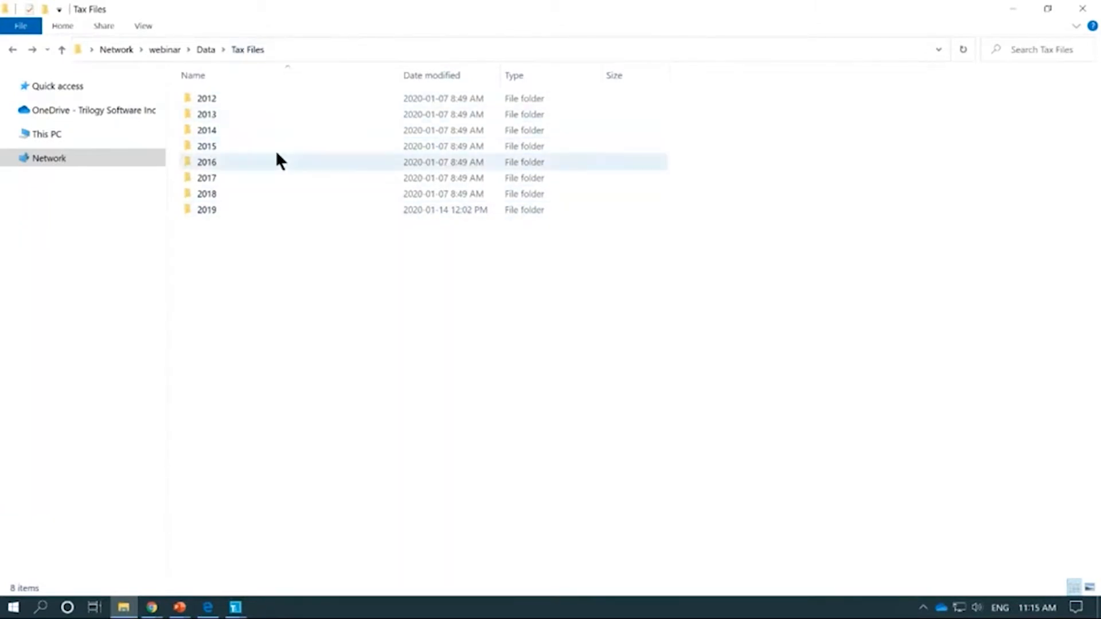
left_click(294, 48)
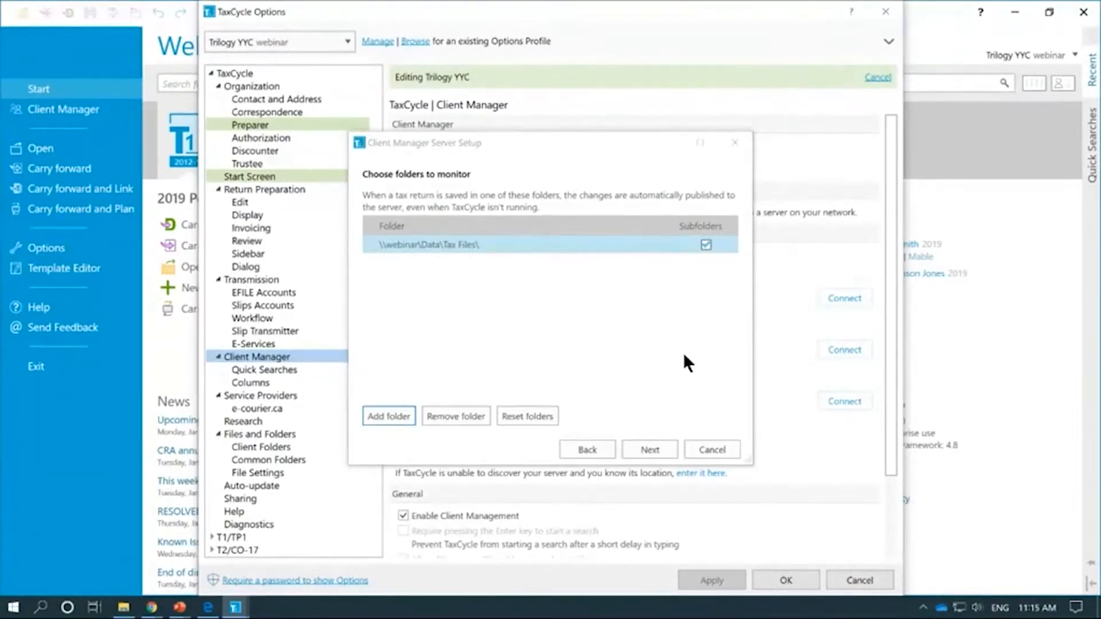
Step: Advance the server setup wizard to the ready-to-start page, set to index 414 tax return files
left_click(645, 452)
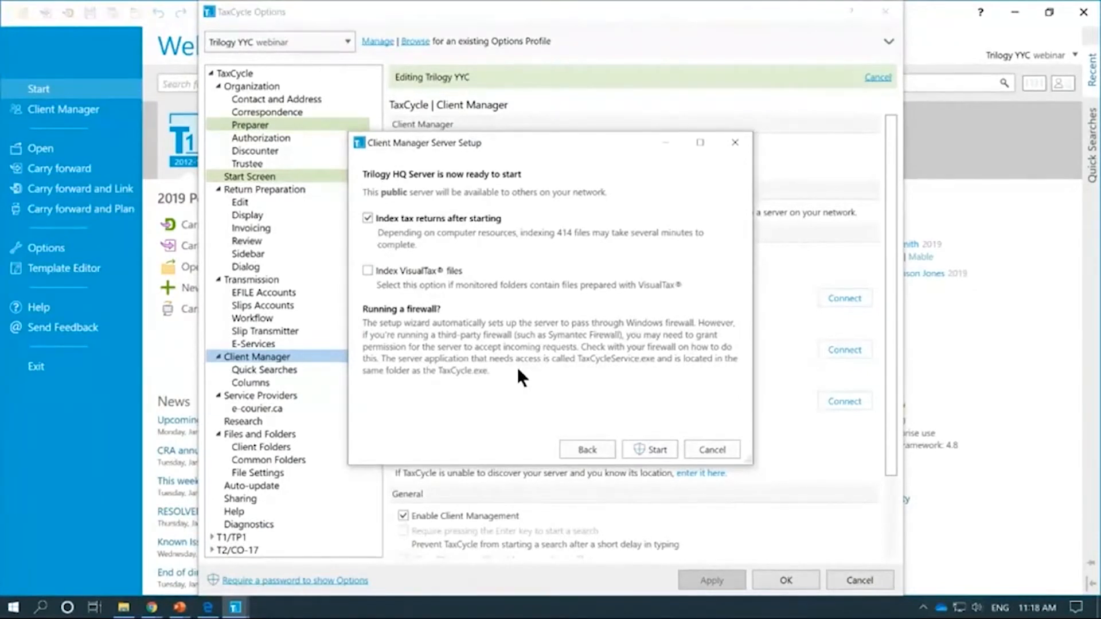
Step: Start Trilogy HQ Server and wait until the wizard reports it is ready
left_click(653, 451)
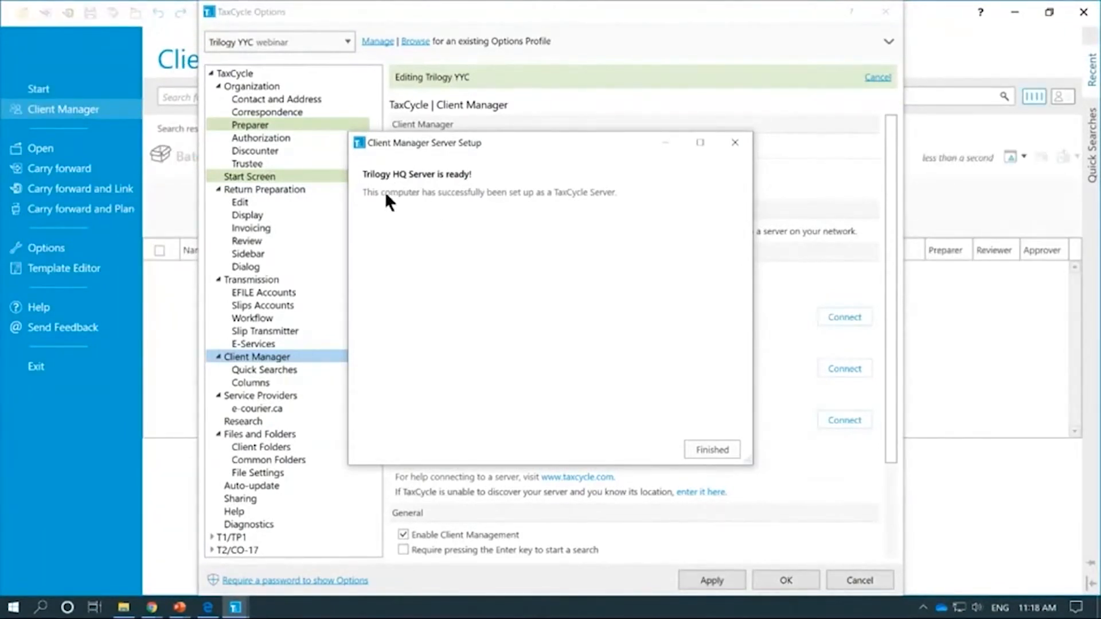
Step: Finish the server setup and open Monitored Folders through the 'Build an index' link
left_click(709, 450)
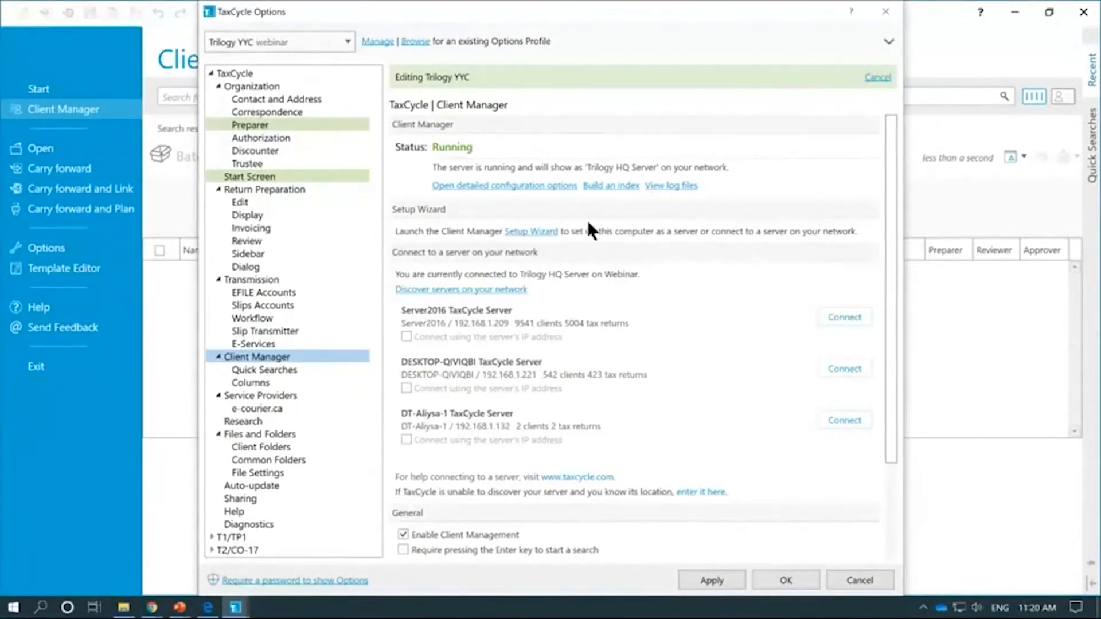
left_click(607, 186)
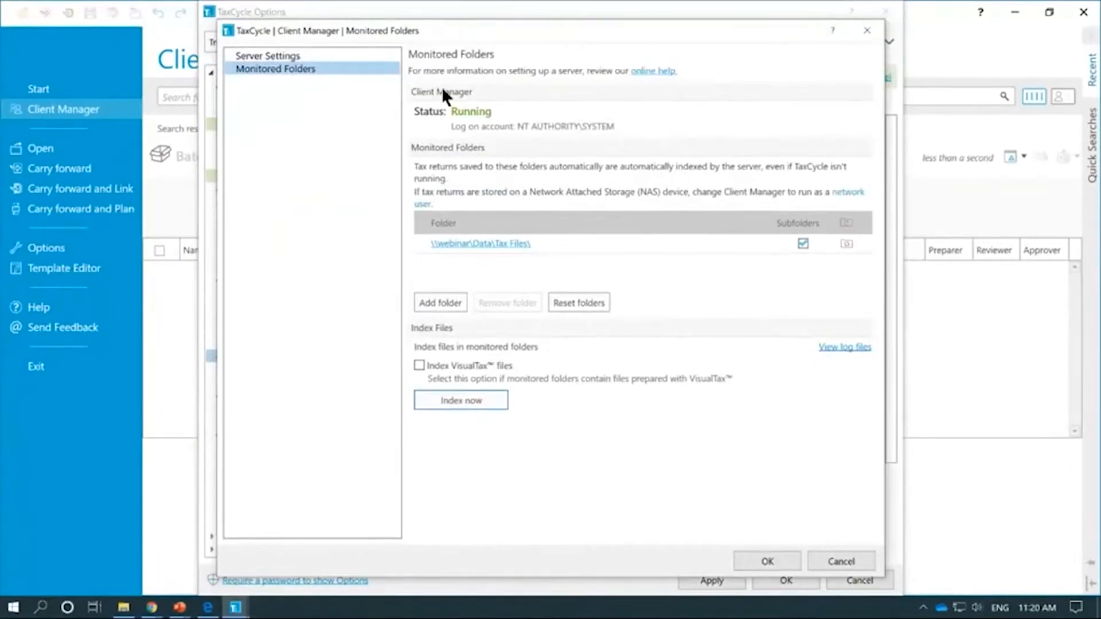
Step: Test the \\webinar\Data\Tax Files folder, confirming it is accessible and holds 414 files
left_click_drag(554, 38, 538, 39)
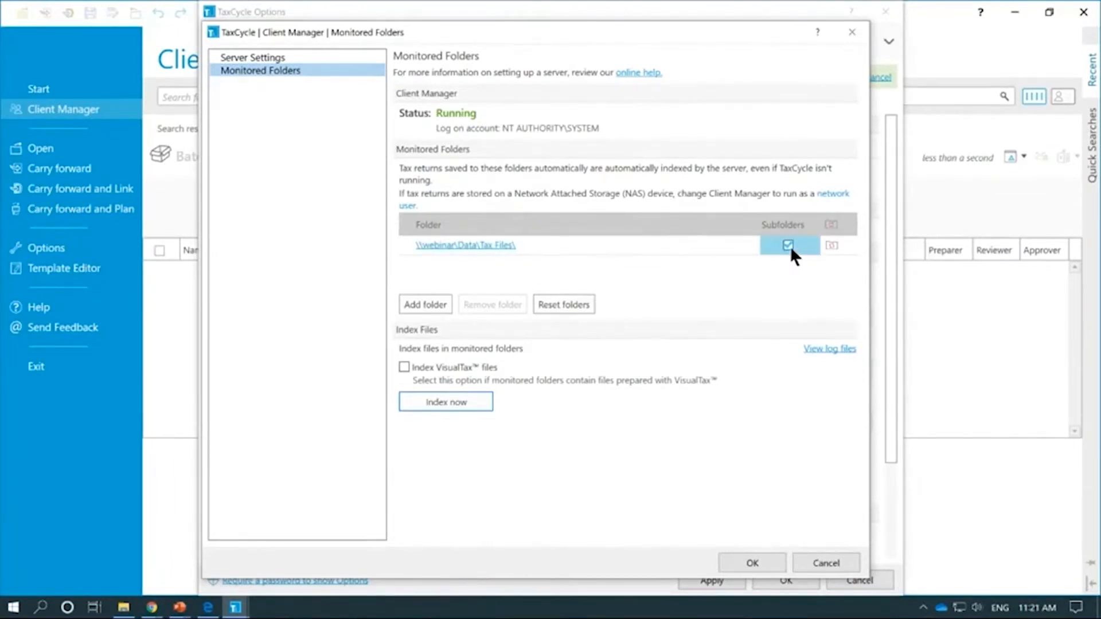
left_click(829, 223)
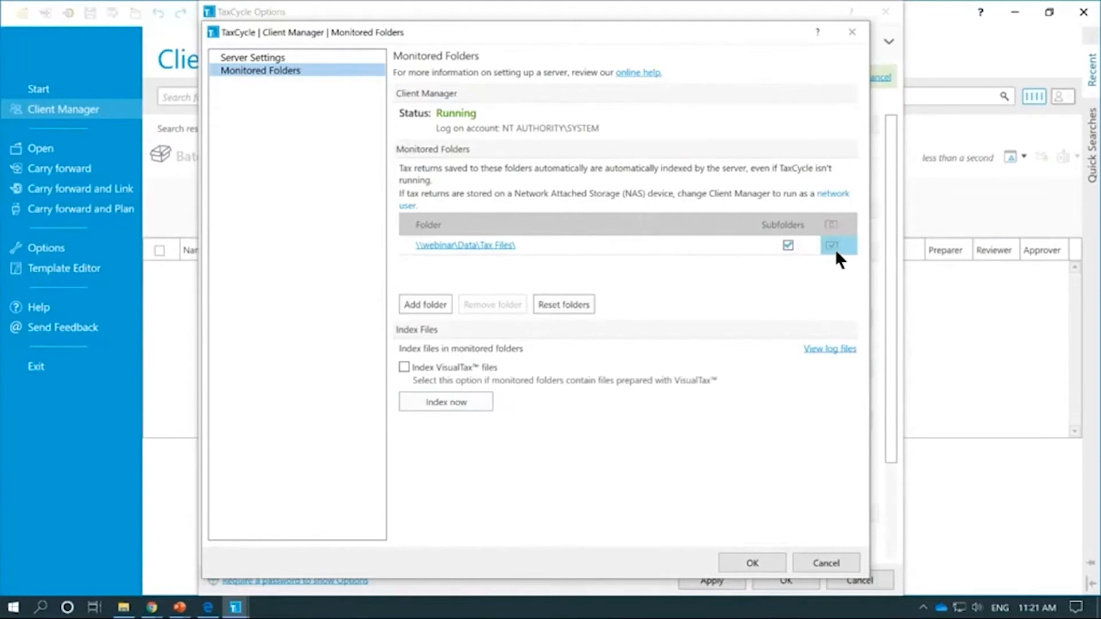
mouse_move(834, 243)
Step: Move the Monitored Folders window down to reveal the Client Manager options behind it
left_click_drag(458, 38, 482, 46)
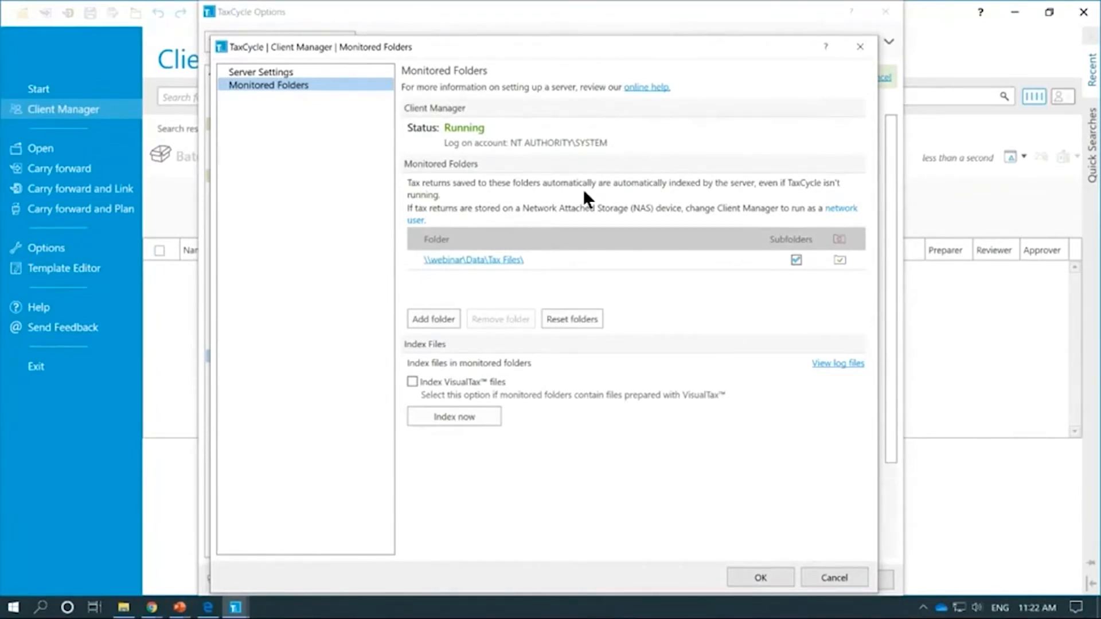
left_click(849, 210)
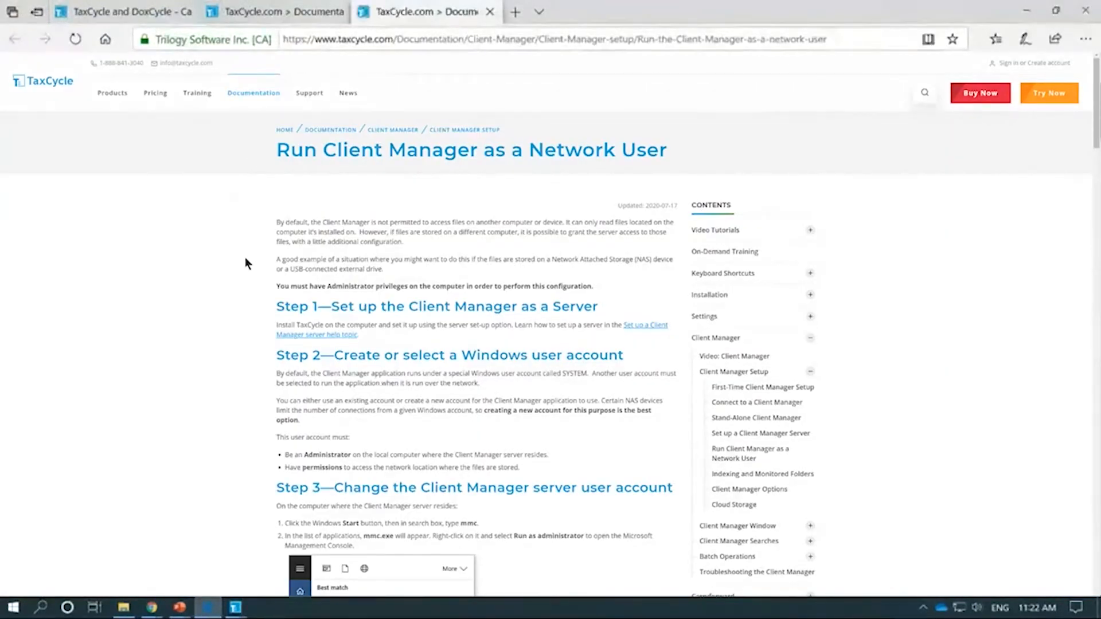
scroll(245, 263, "down", 4)
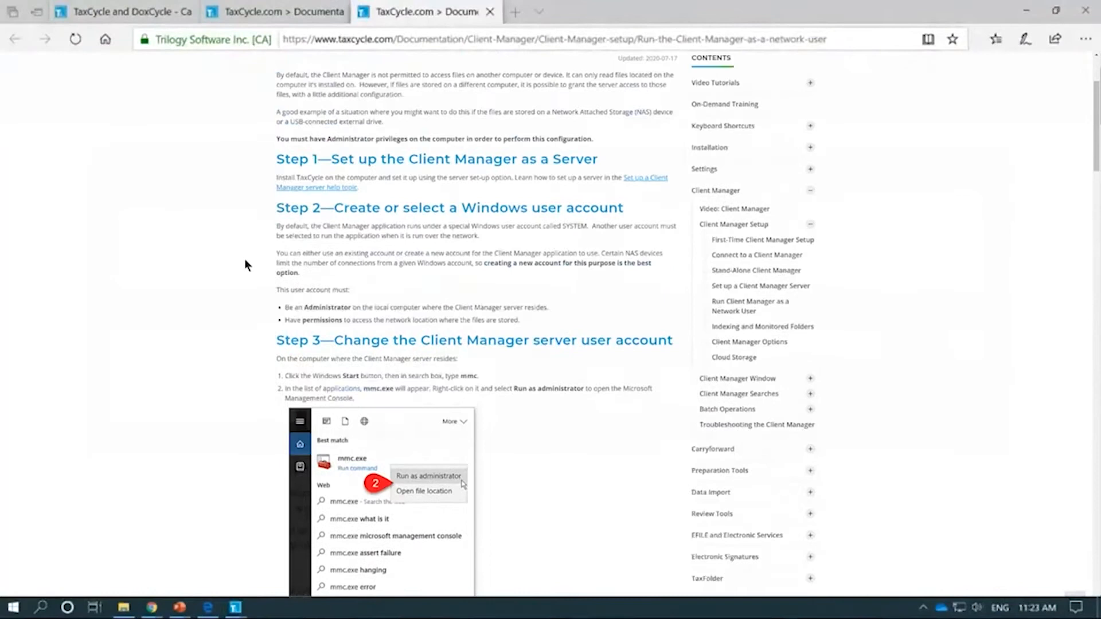
scroll(244, 259, "up", 5)
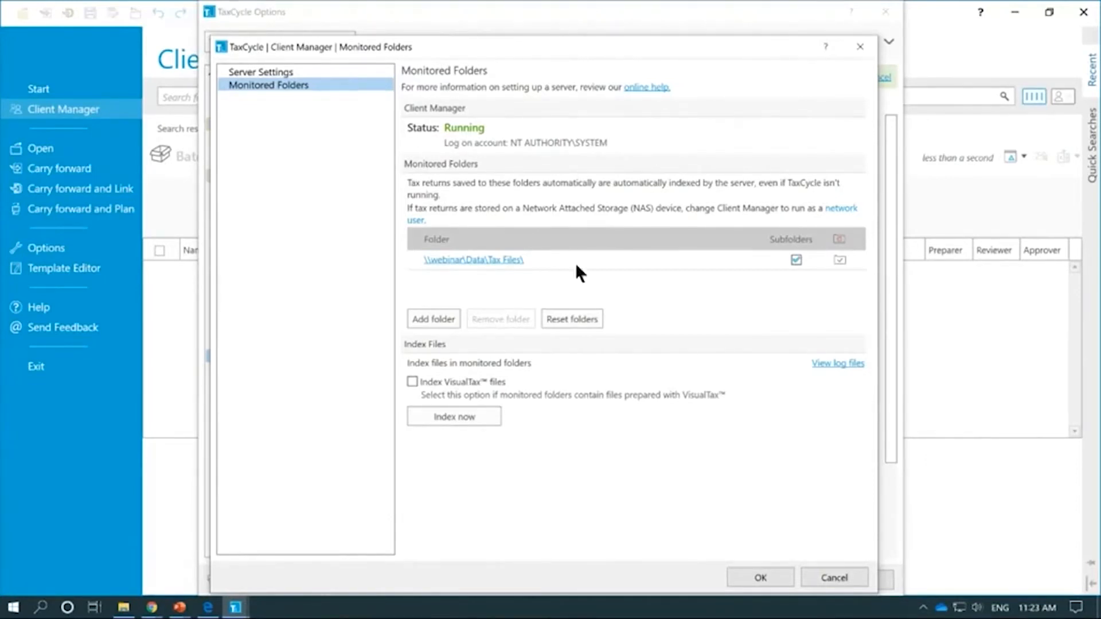
Step: Close Monitored Folders and discover network servers, connecting to Trilogy HQ Server with 253 clients
left_click(762, 577)
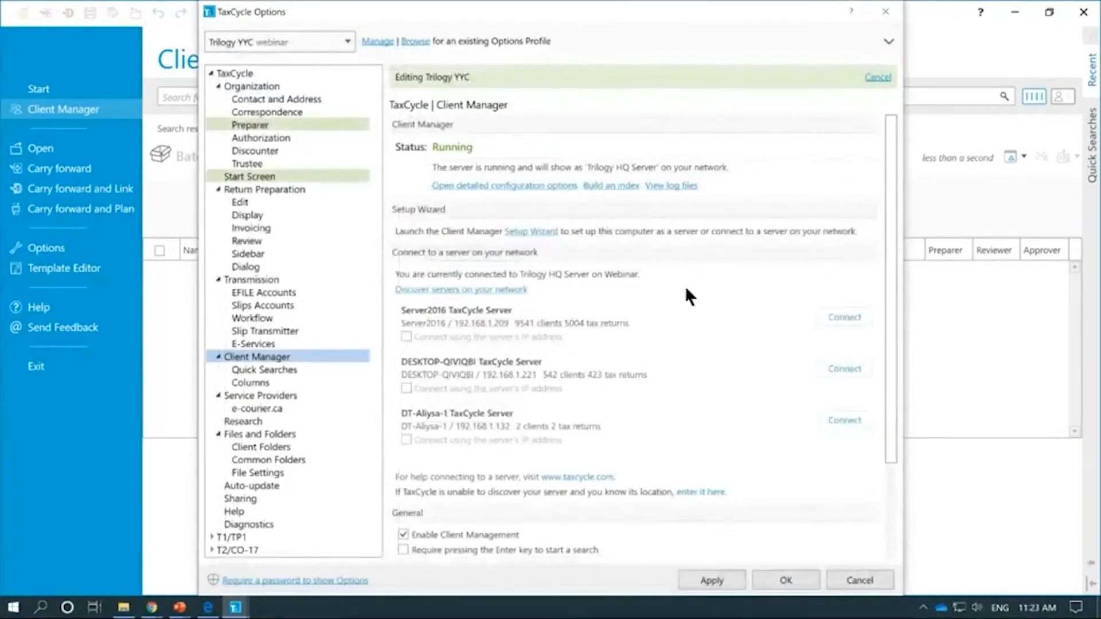
left_click(510, 291)
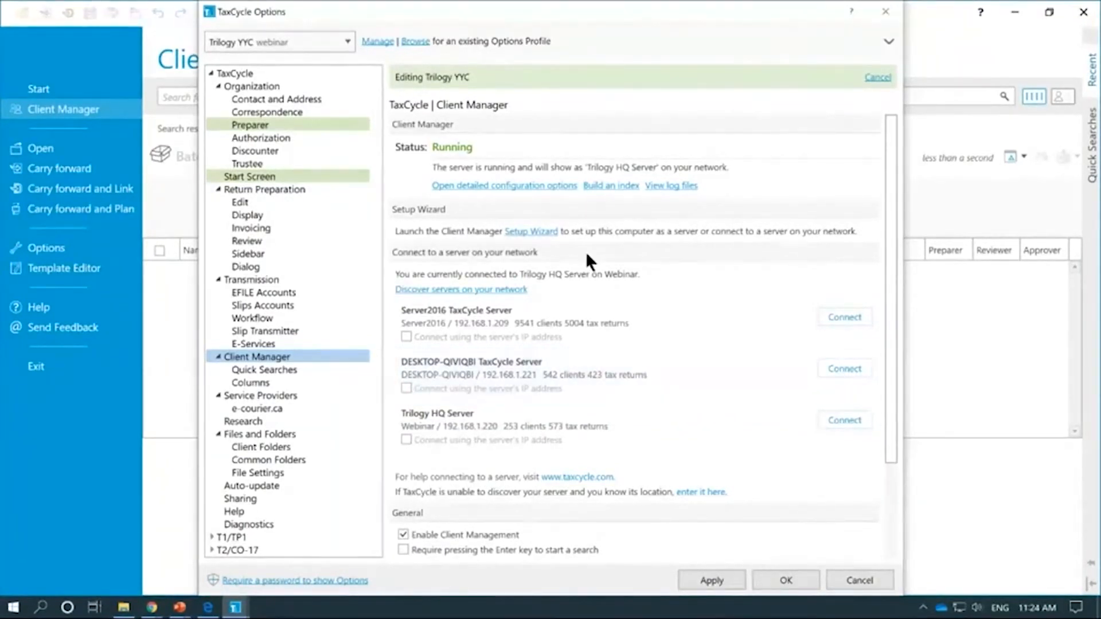
Step: Open Client Manager Server Settings, showing Trilogy HQ Server running as NT AUTHORITY\SYSTEM
left_click(489, 187)
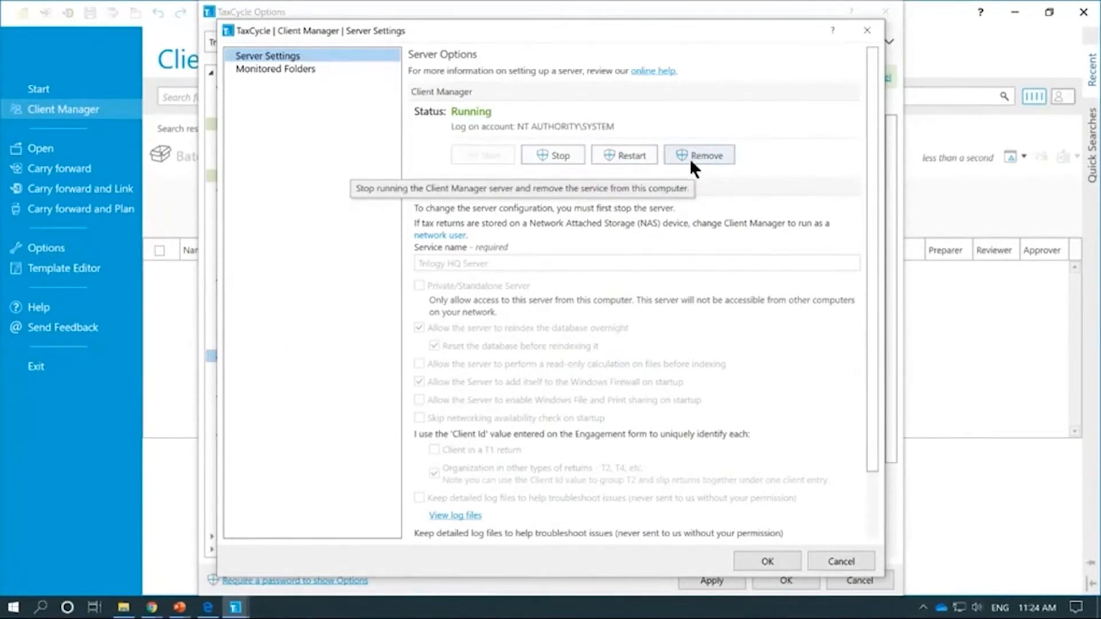
scroll(582, 195, "down", 1)
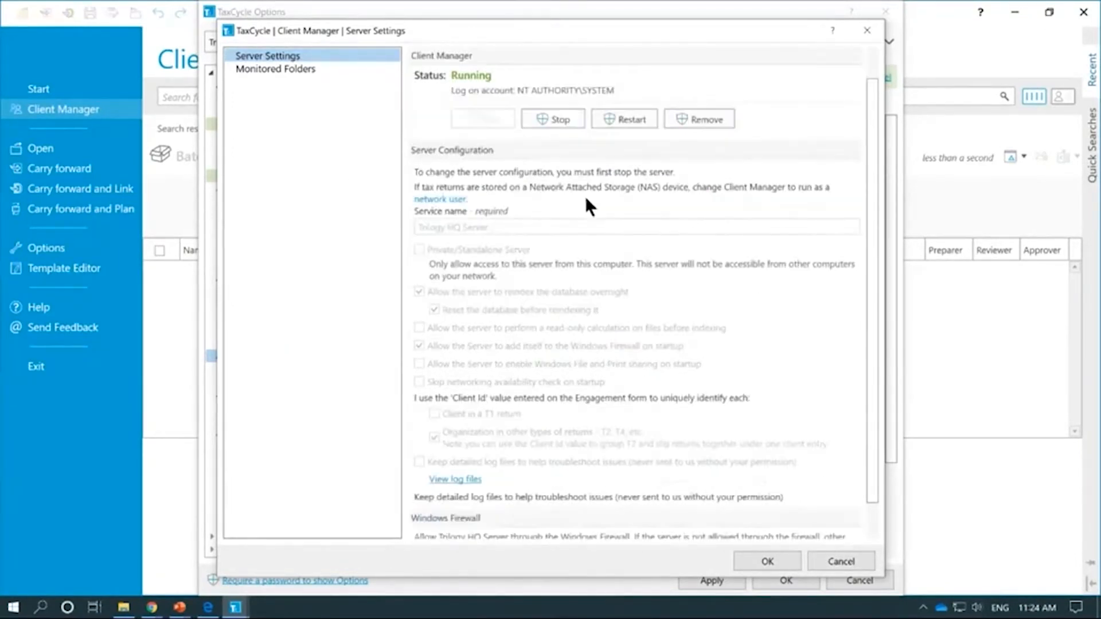
scroll(596, 201, "up", 1)
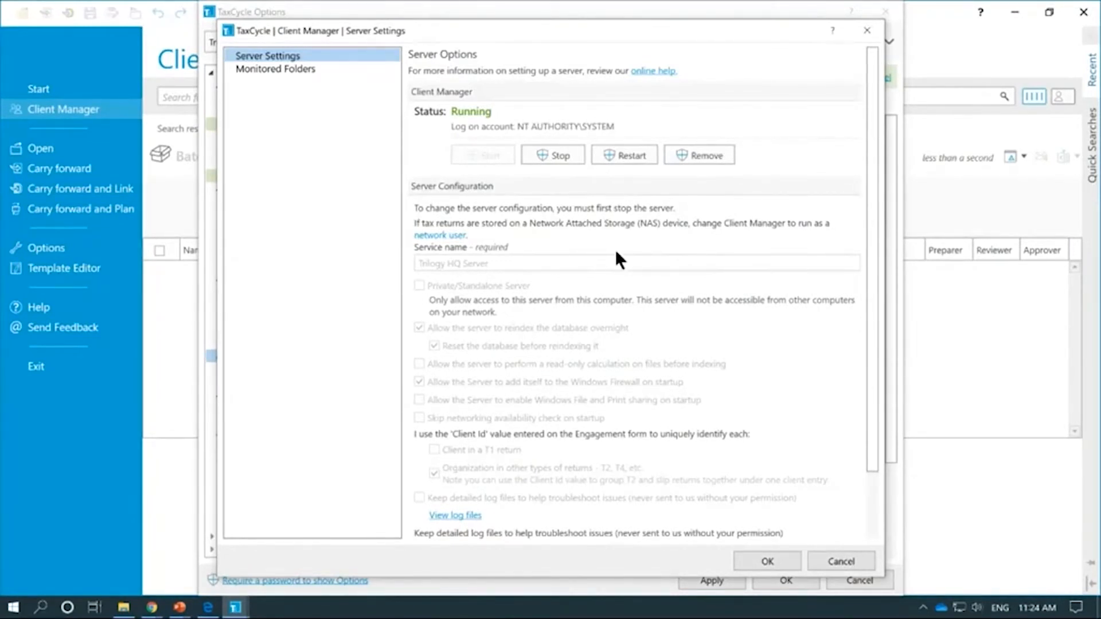
Step: Scroll through the Server Settings dialog and open its online Client Manager Options help page
scroll(615, 249, "down", 3)
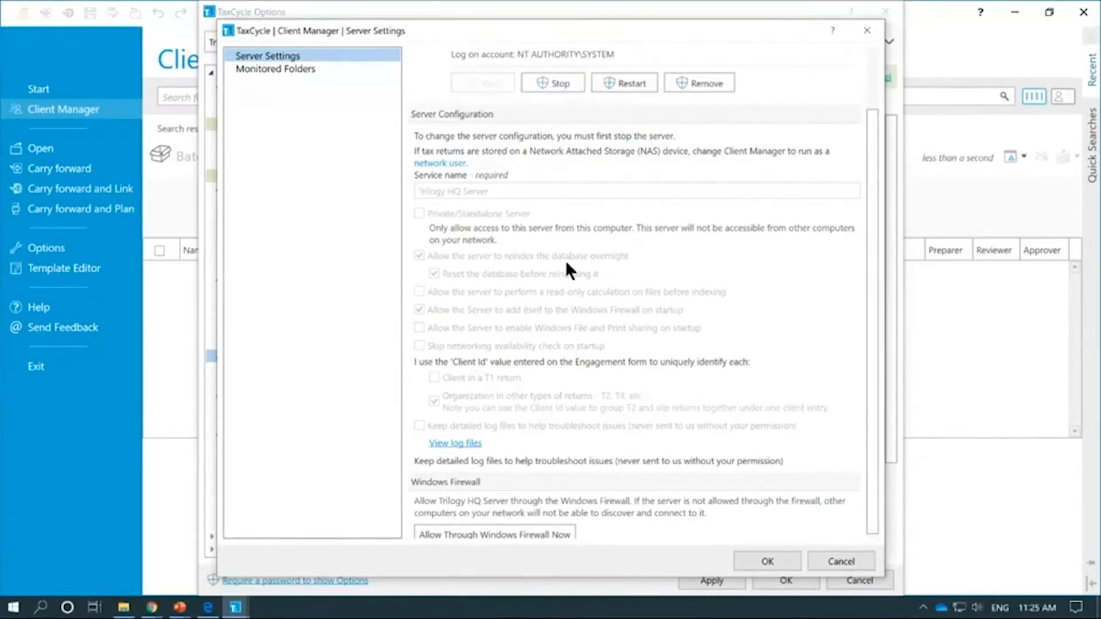
scroll(567, 275, "down", 1)
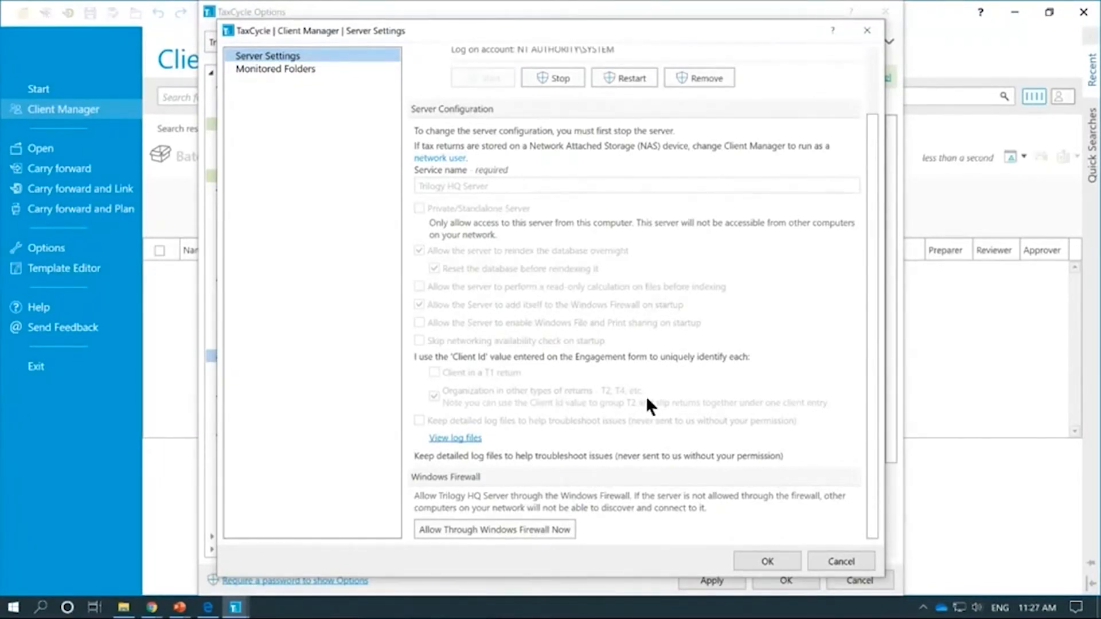
scroll(646, 395, "up", 2)
scroll(646, 396, "down", 2)
scroll(646, 396, "up", 2)
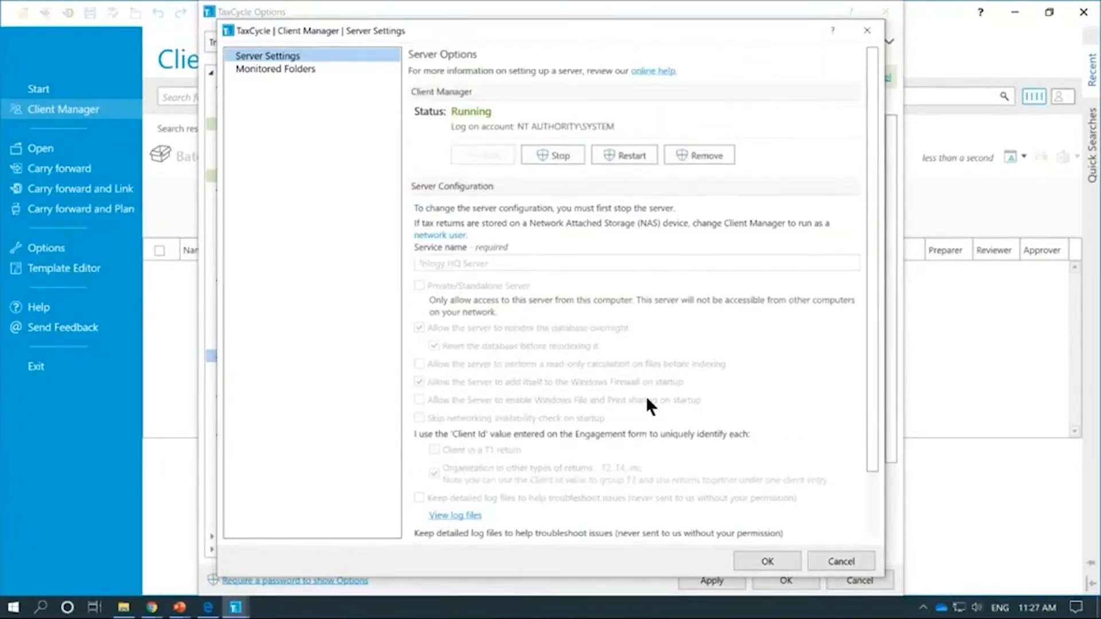
scroll(635, 367, "down", 1)
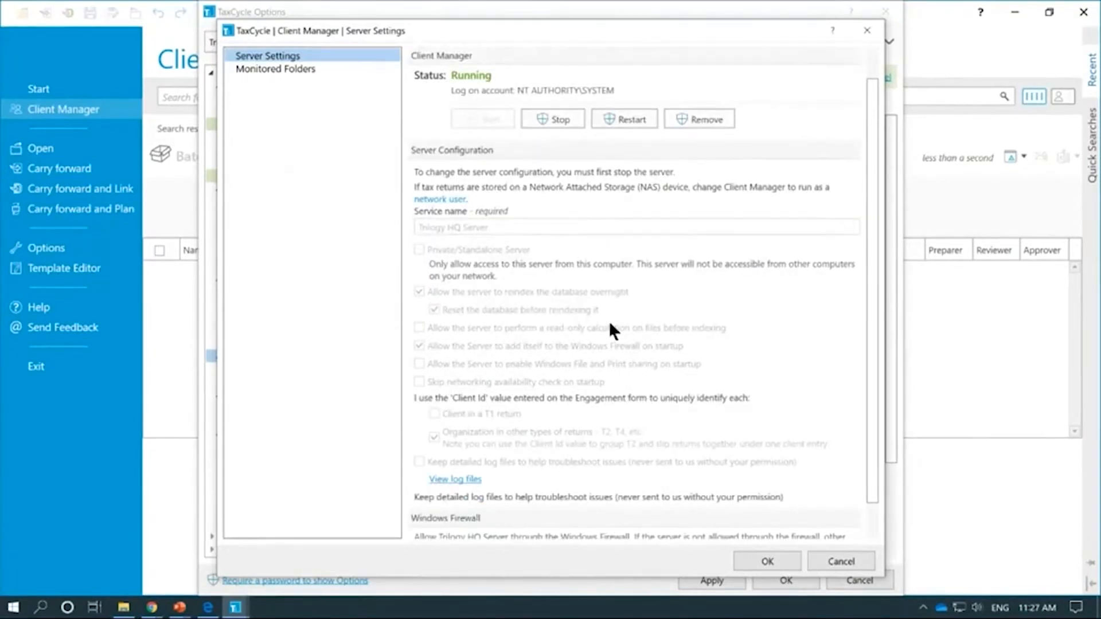
left_click(831, 32)
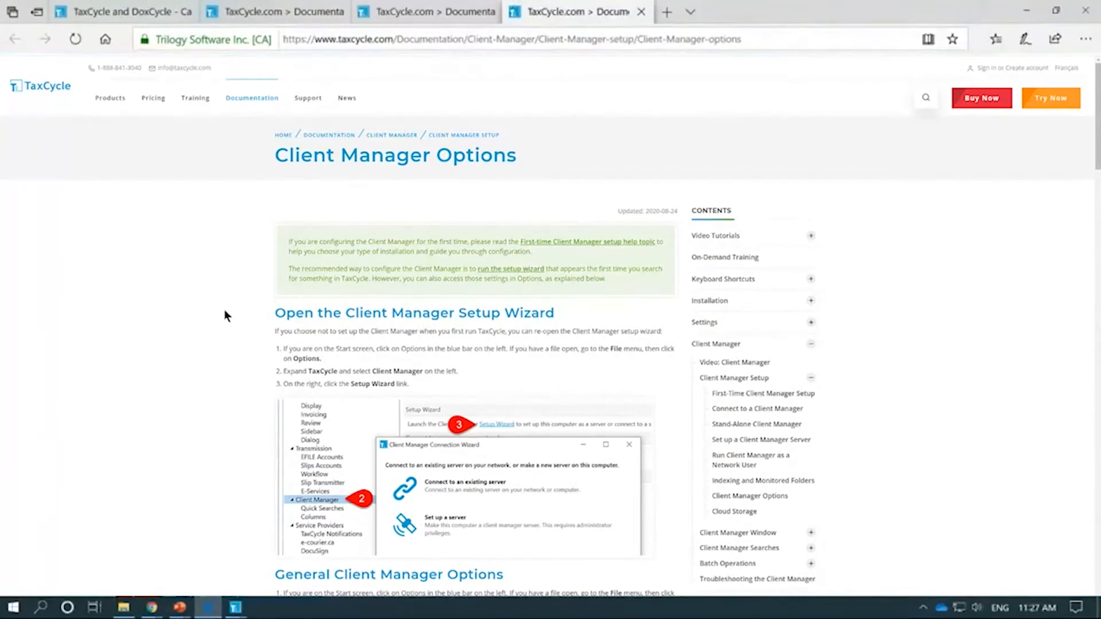
Step: Skim the Client Manager Options help page in Edge, then return to TaxCycle's Server Settings
scroll(223, 338, "down", 2)
scroll(224, 336, "down", 2)
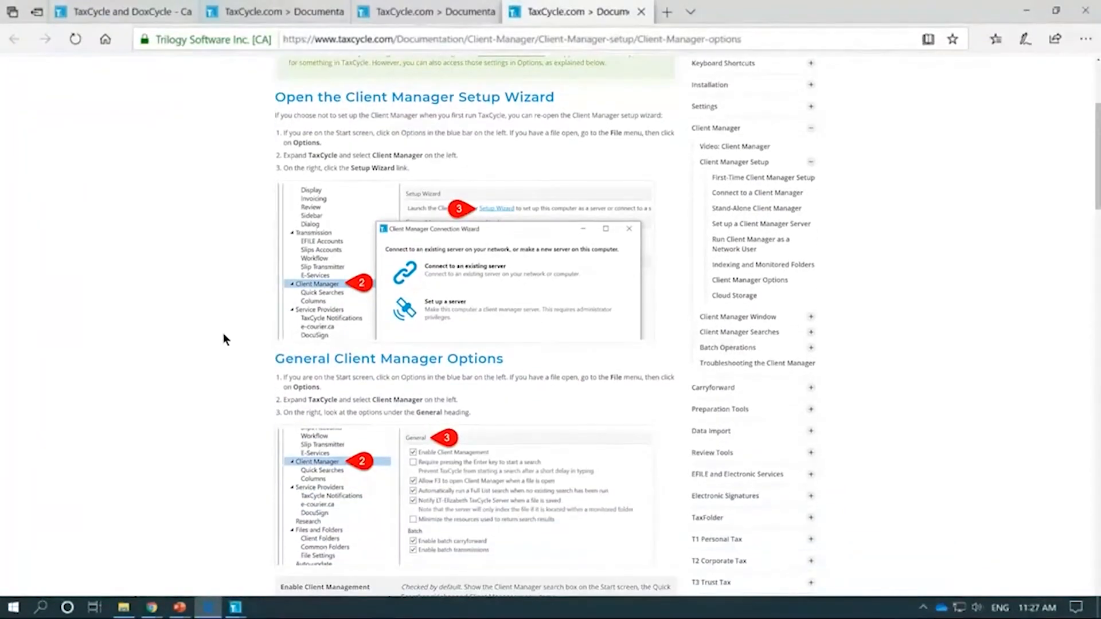
scroll(224, 336, "up", 3)
scroll(224, 340, "up", 1)
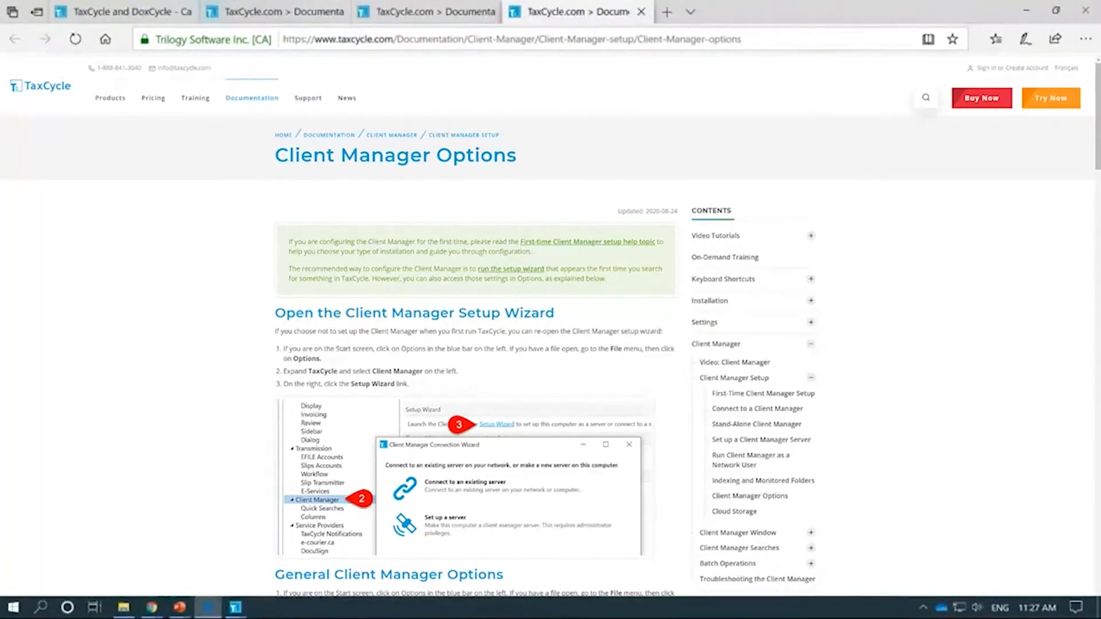
key("alt+Tab")
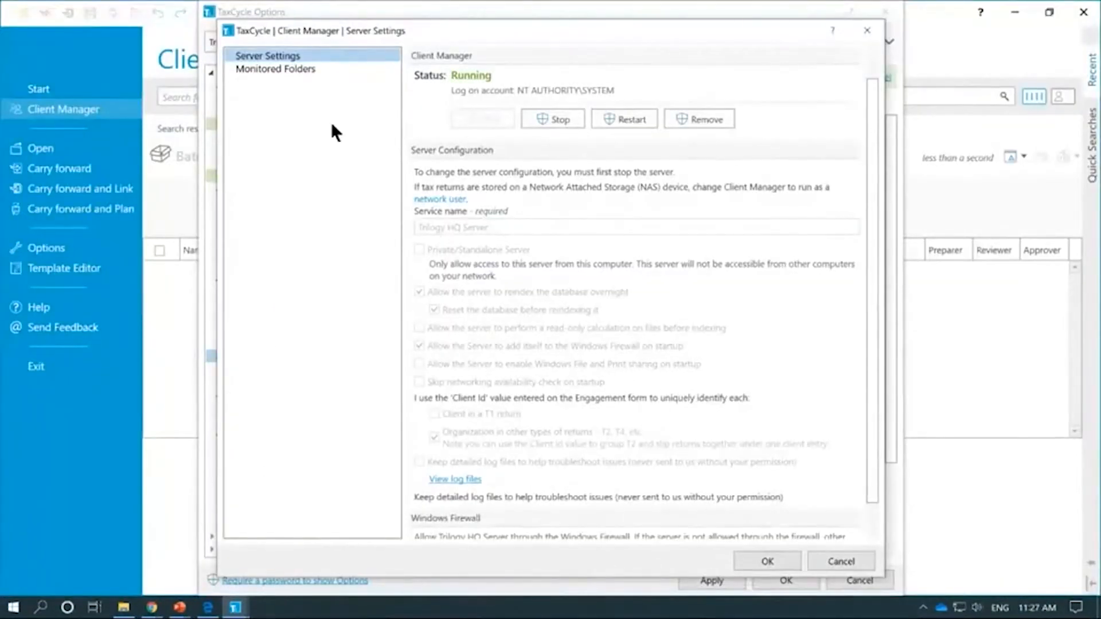
Step: Accept the server settings, then apply and close TaxCycle Options to return to the client search
left_click(766, 567)
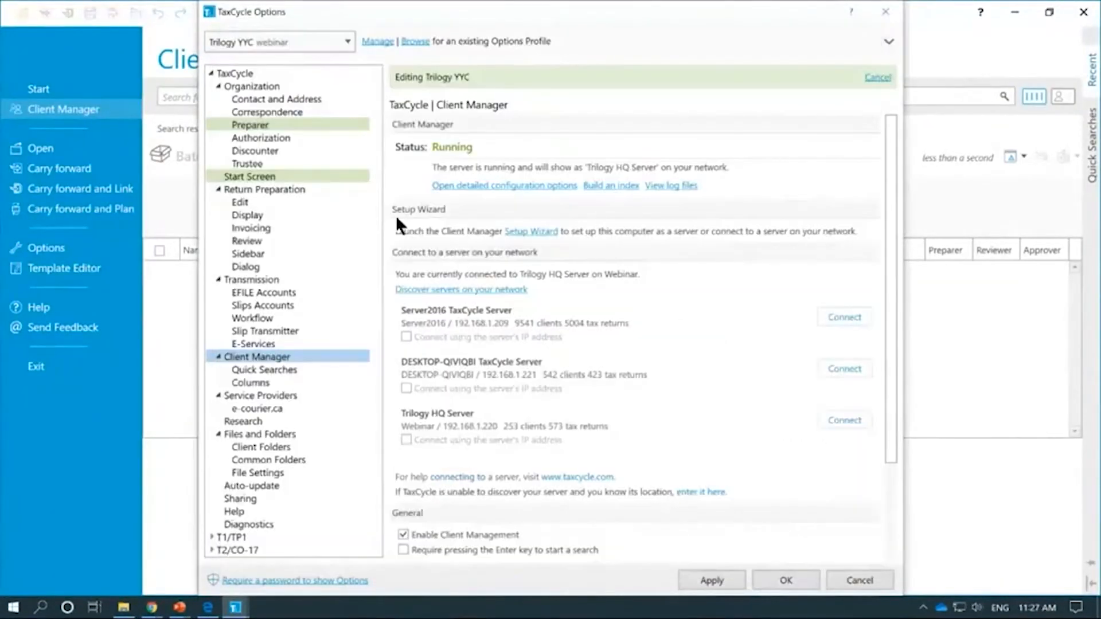
left_click(706, 579)
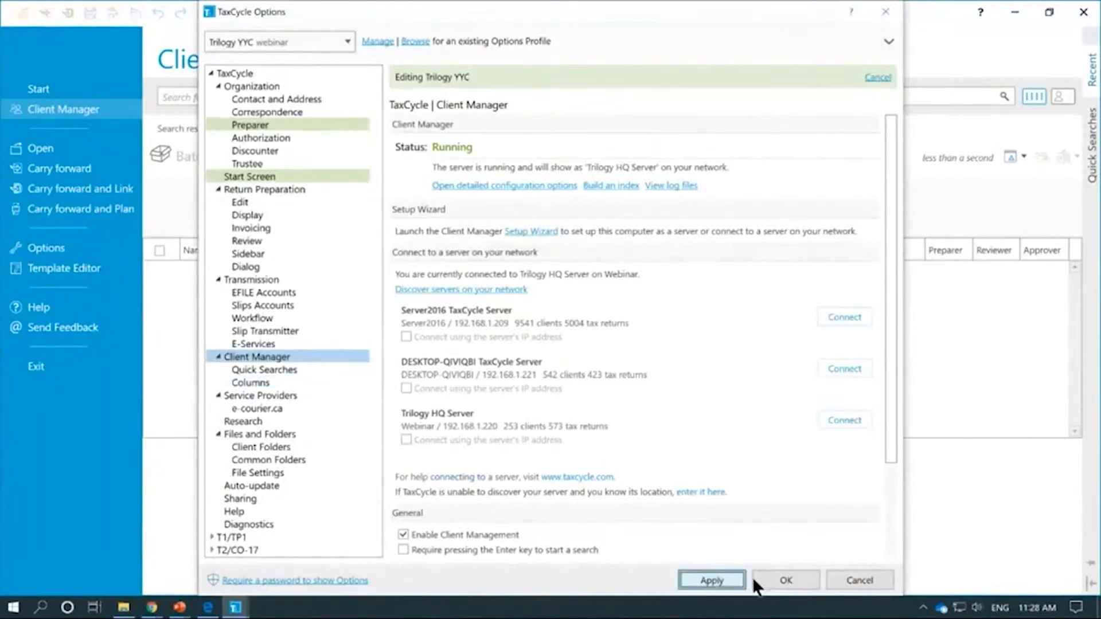
left_click(788, 579)
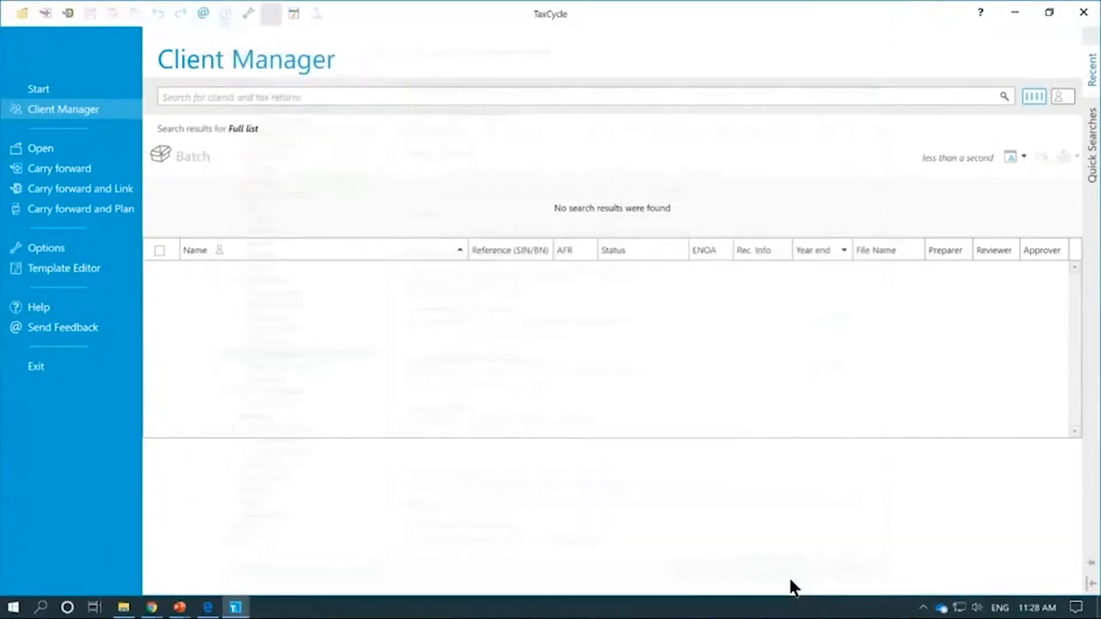
left_click(227, 98)
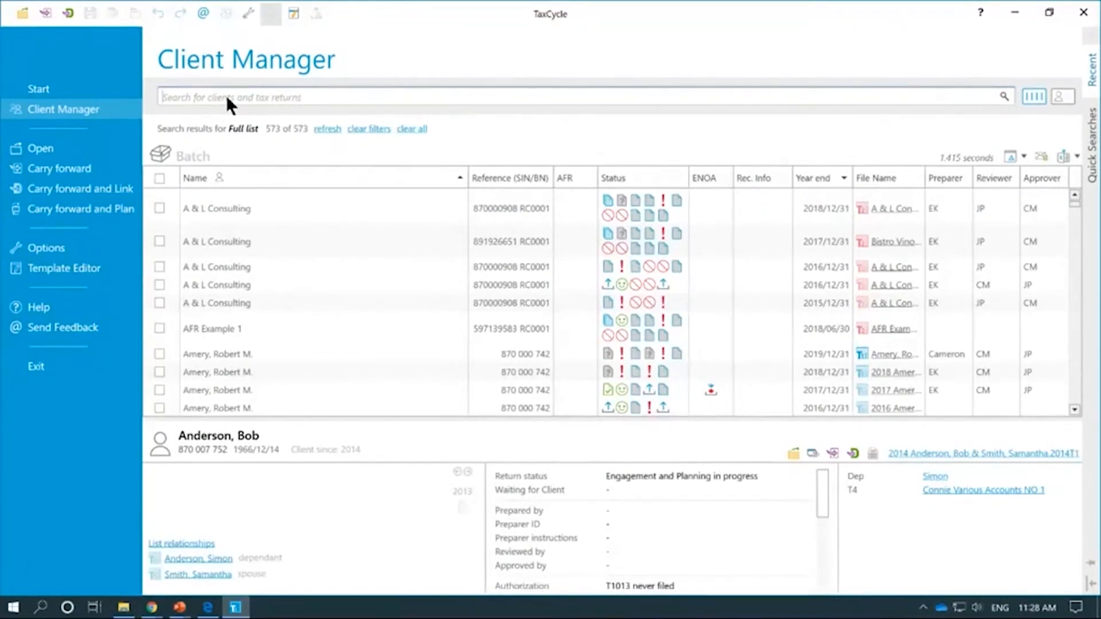
Step: Run the empty search to list all 573 client returns and scroll through them
left_click(226, 95)
scroll(782, 294, "down", 5)
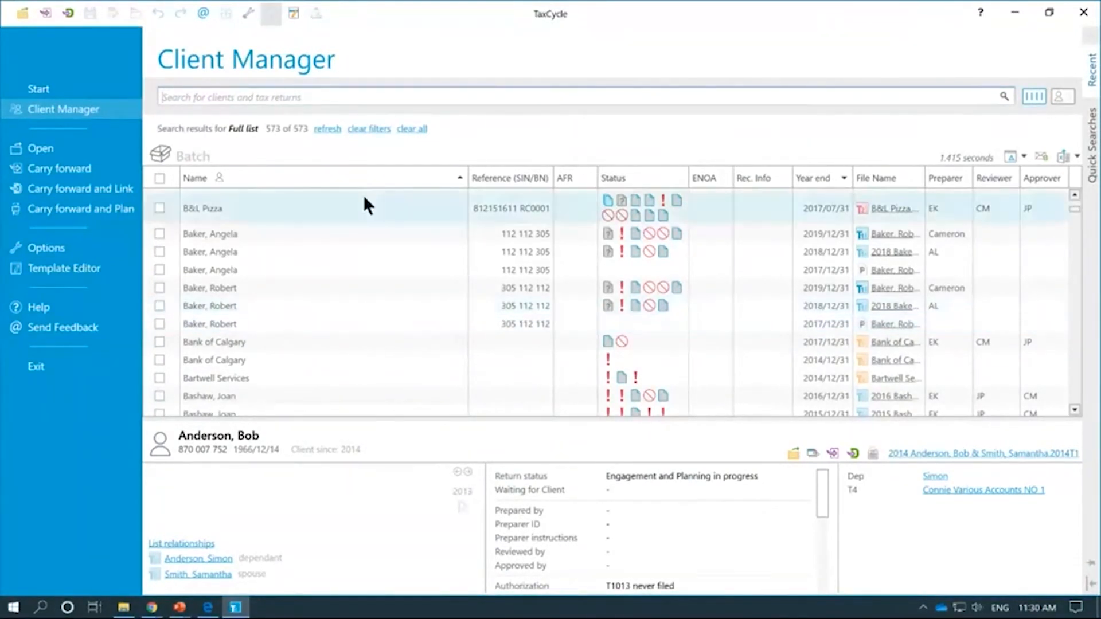
Step: Refresh the full list from the top with an empty search and open Quick Searches
left_click(215, 98)
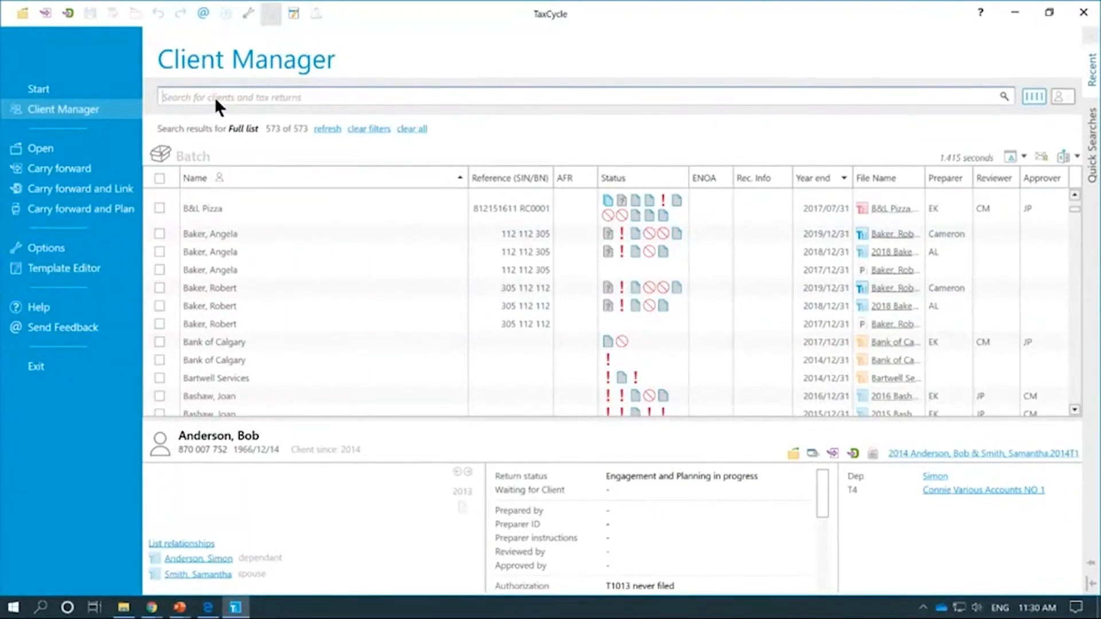
key("Return")
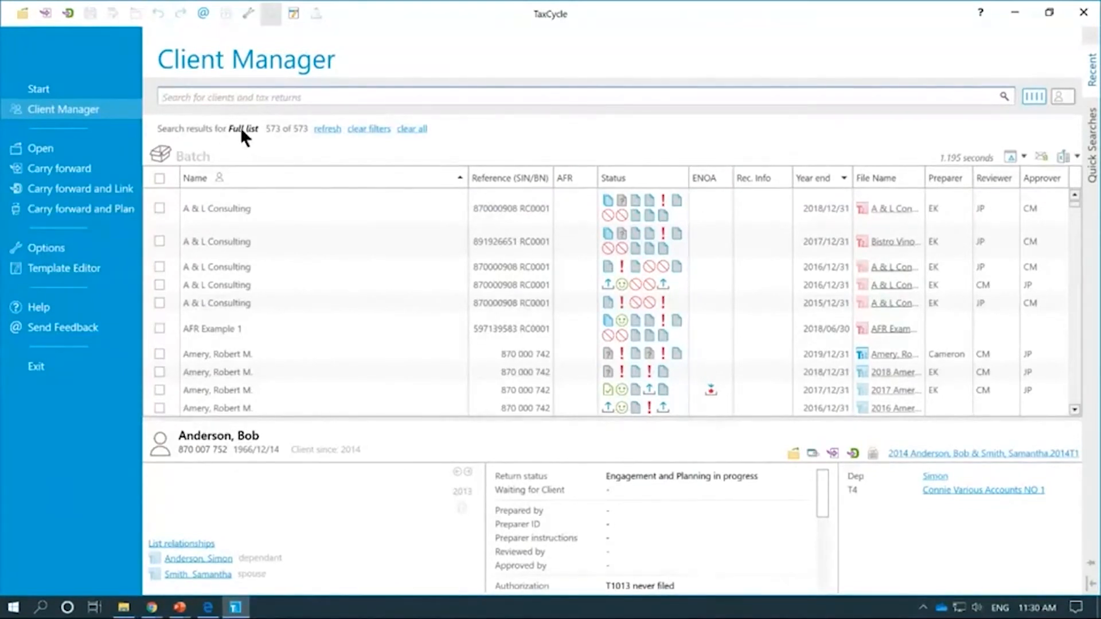
left_click(1085, 153)
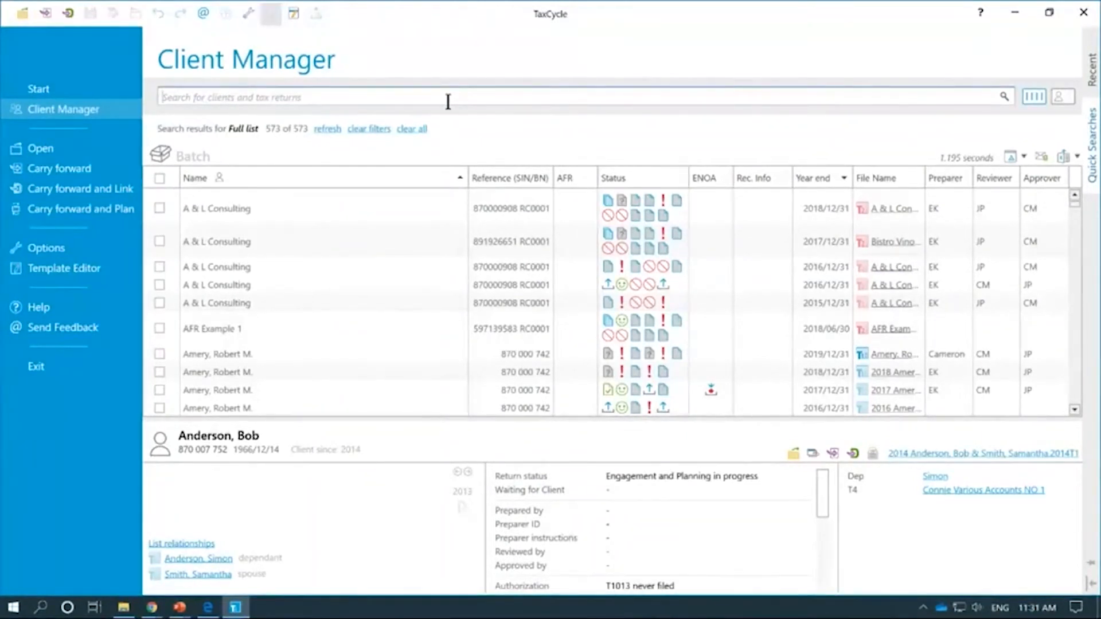
Step: Search the client's surname with the t12019 filter to show four 2019 T1 returns
type("simpson")
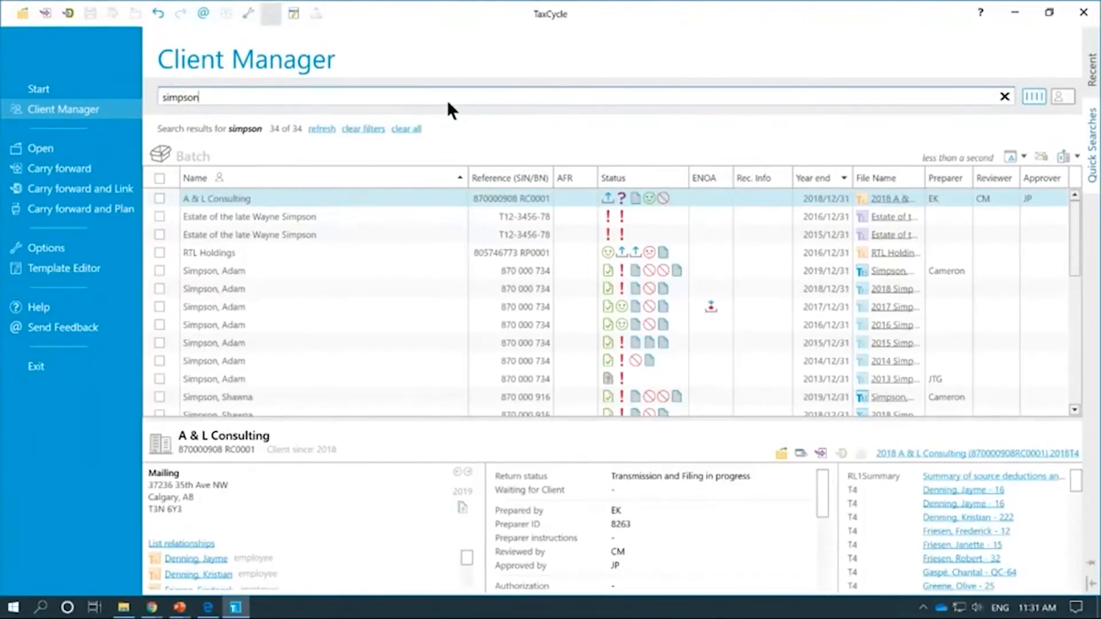
key("BackSpace")
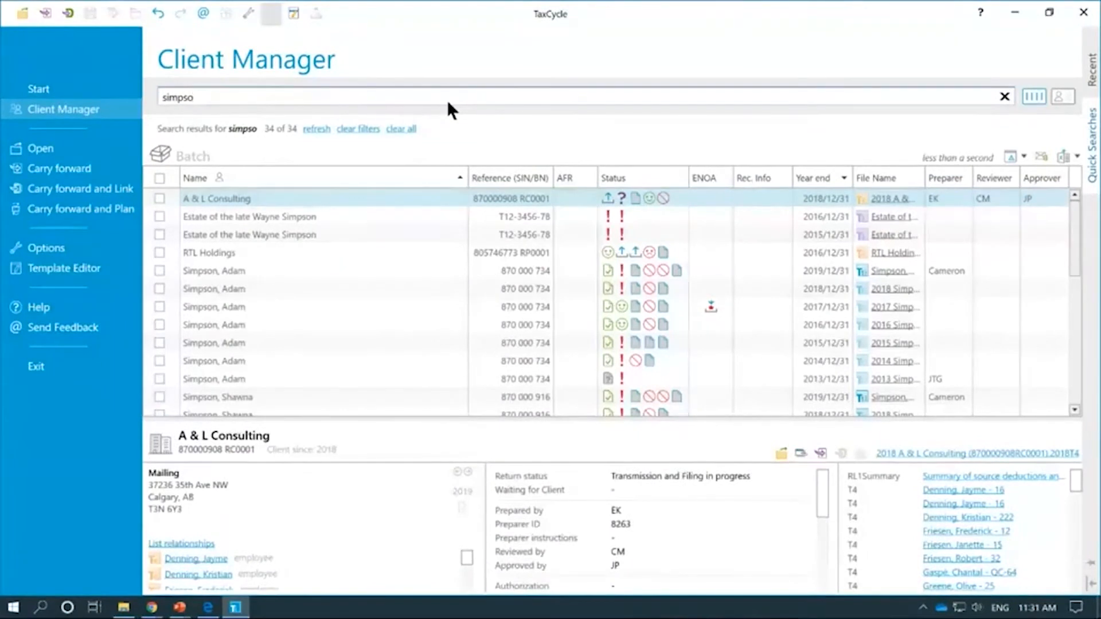
type("n")
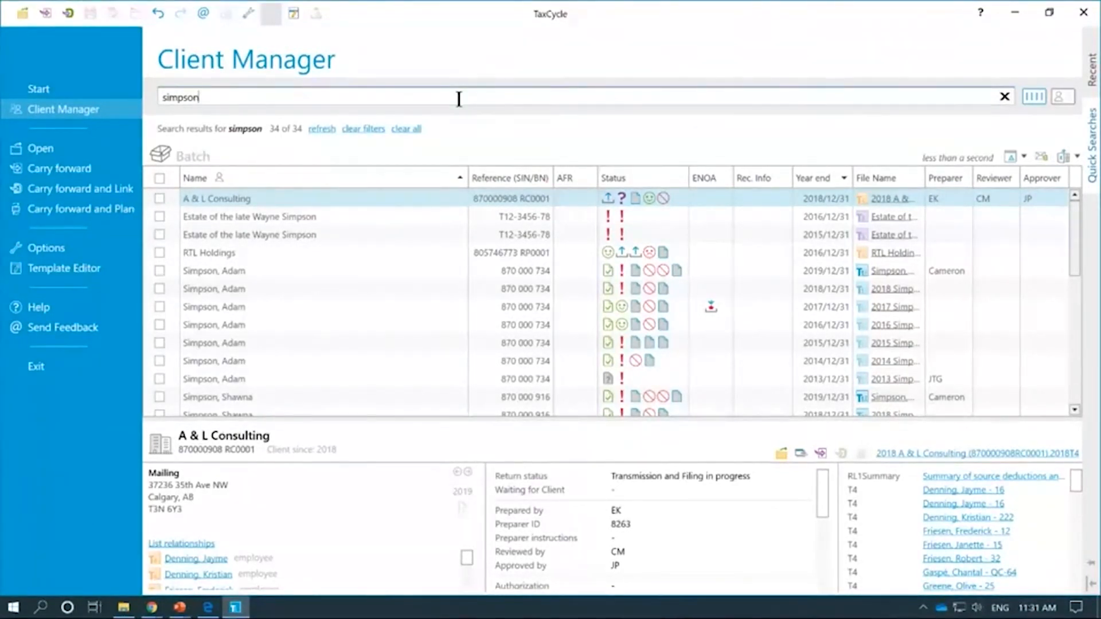
type("t12019")
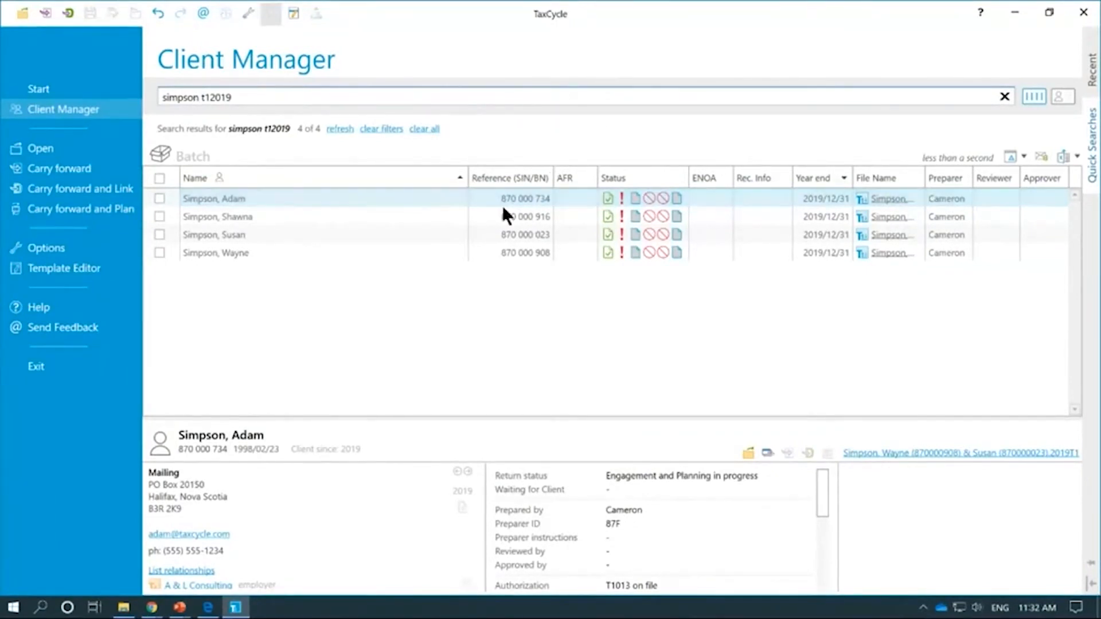
Step: Narrow the Name column, widen the File Name column, and select the search text
left_click_drag(468, 180, 285, 178)
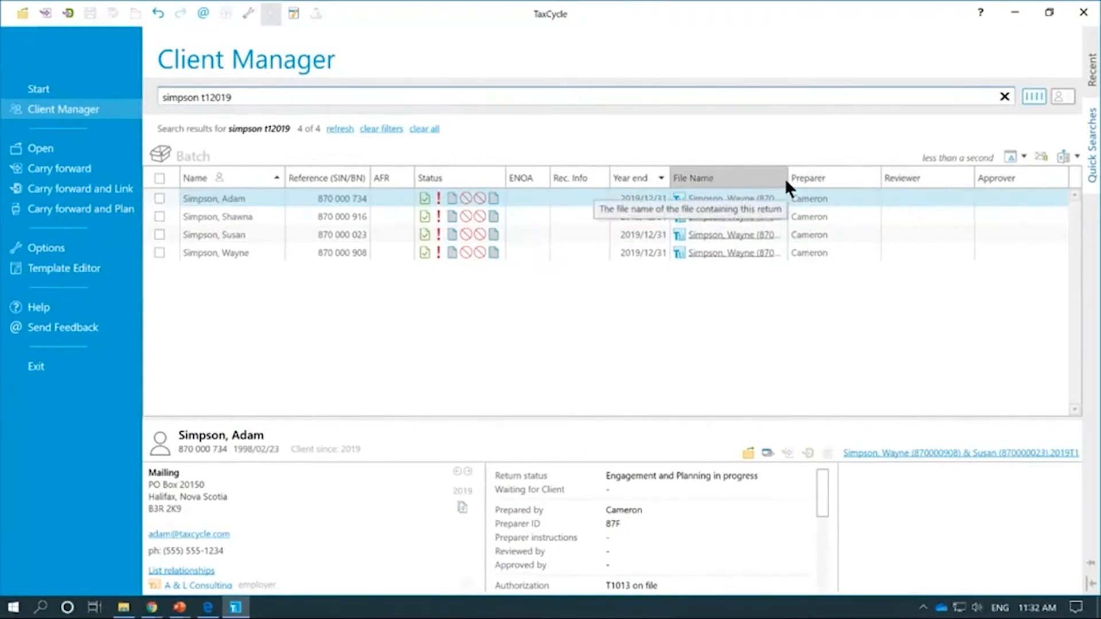
left_click_drag(788, 178, 916, 170)
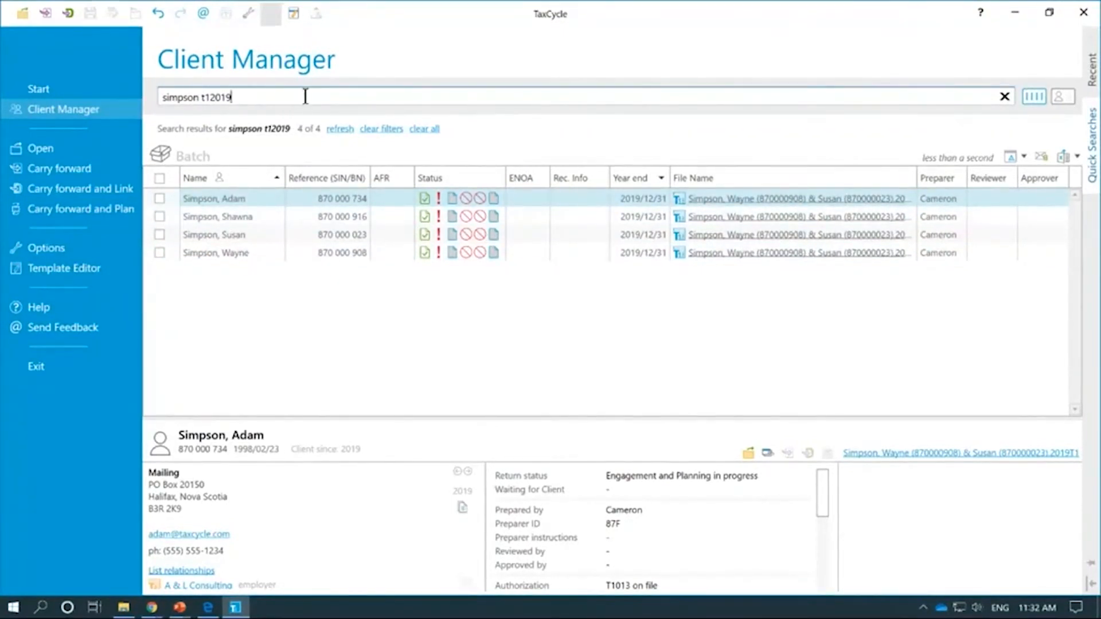
left_click_drag(306, 95, 156, 95)
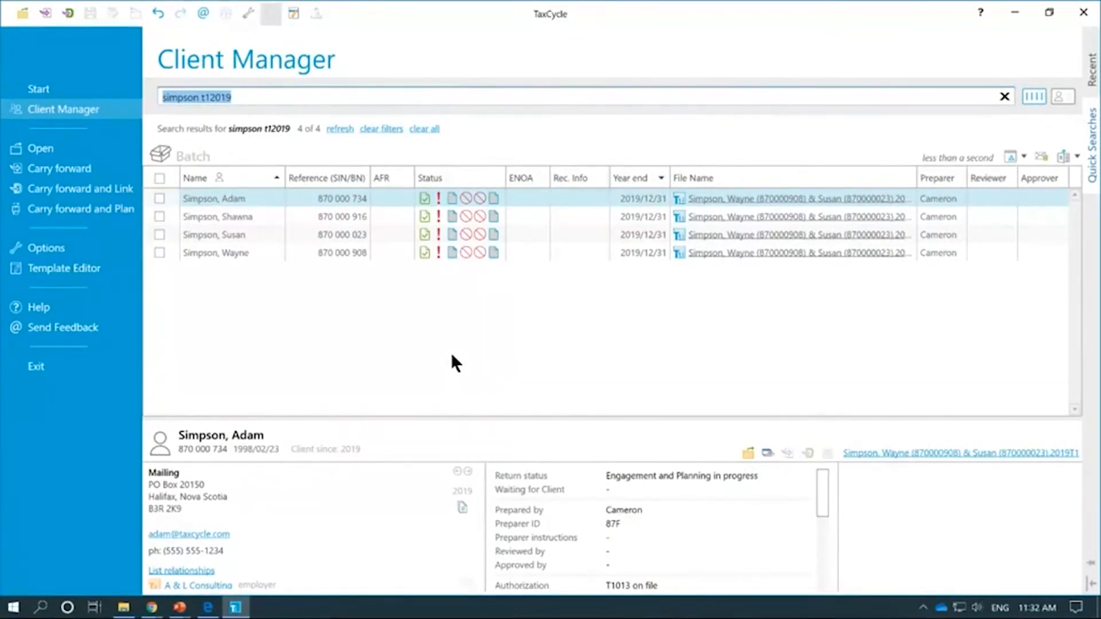
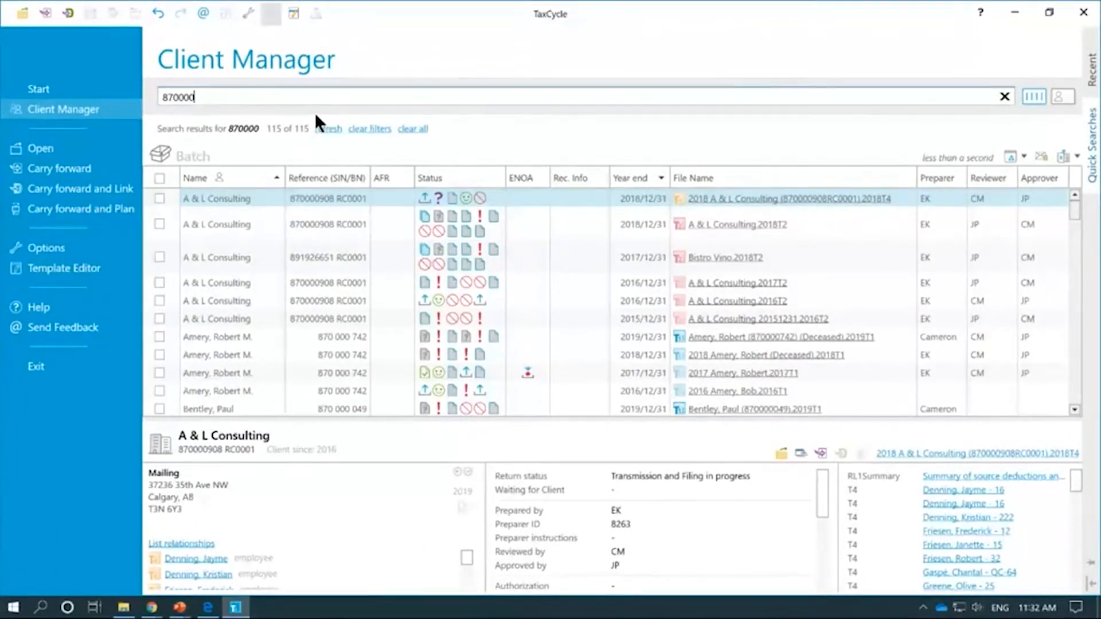
Step: Search by a partial SIN, trimmed back to six digits, to list 115 returns
key("ctrl+a")
Step: Filter by a corrected postal code to six A & L Consulting returns, then start a phone-number search
type("t2n")
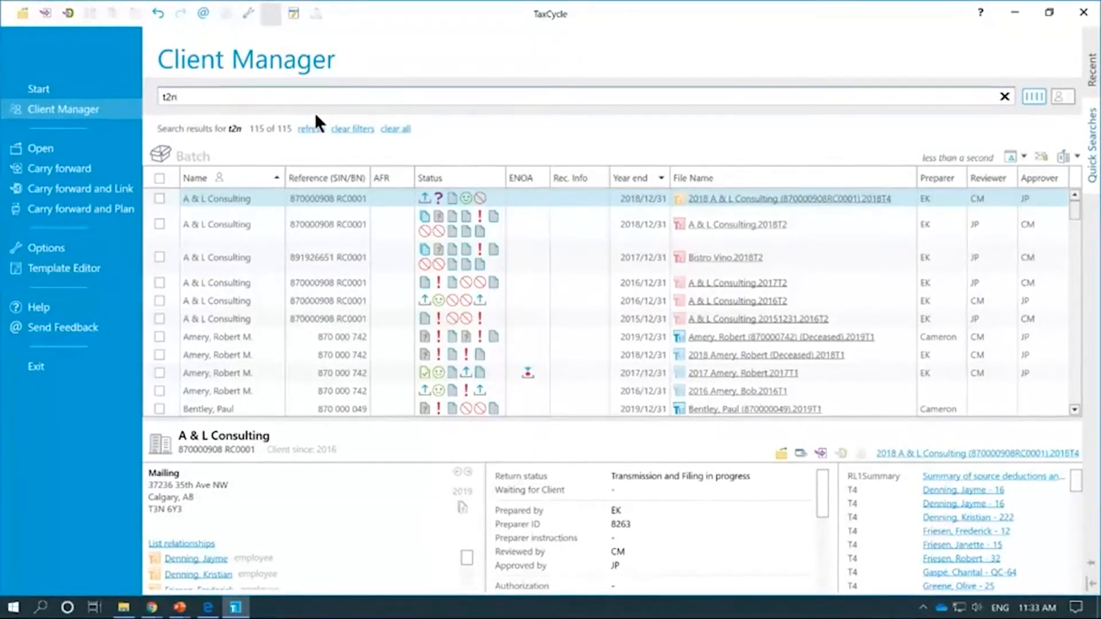
type("6y3")
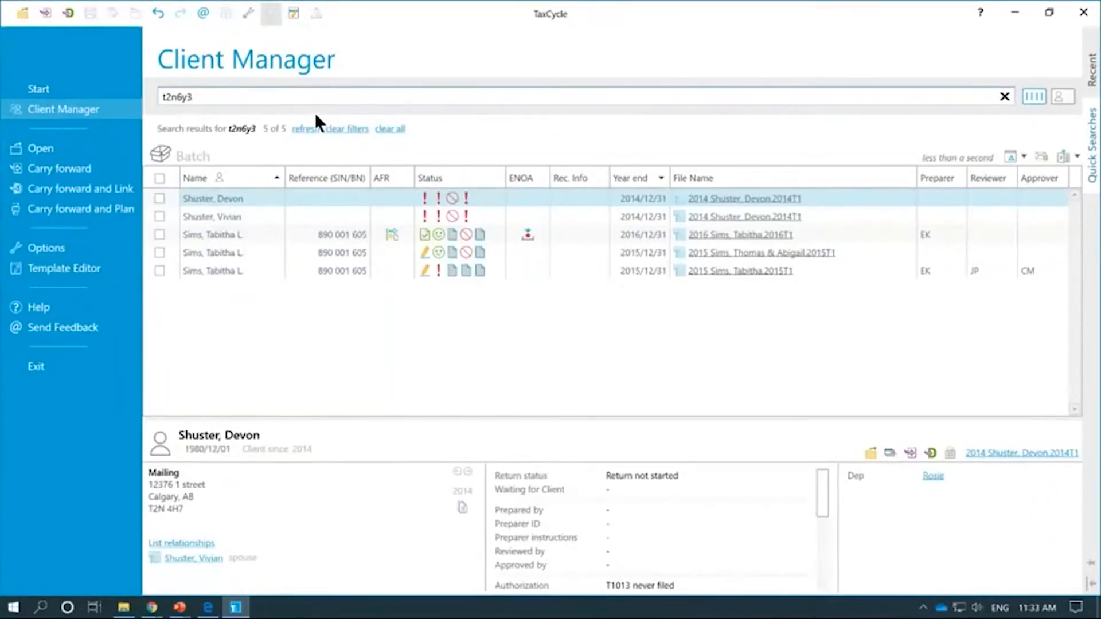
key("Left")
key("Left")
key("Left")
key("Left")
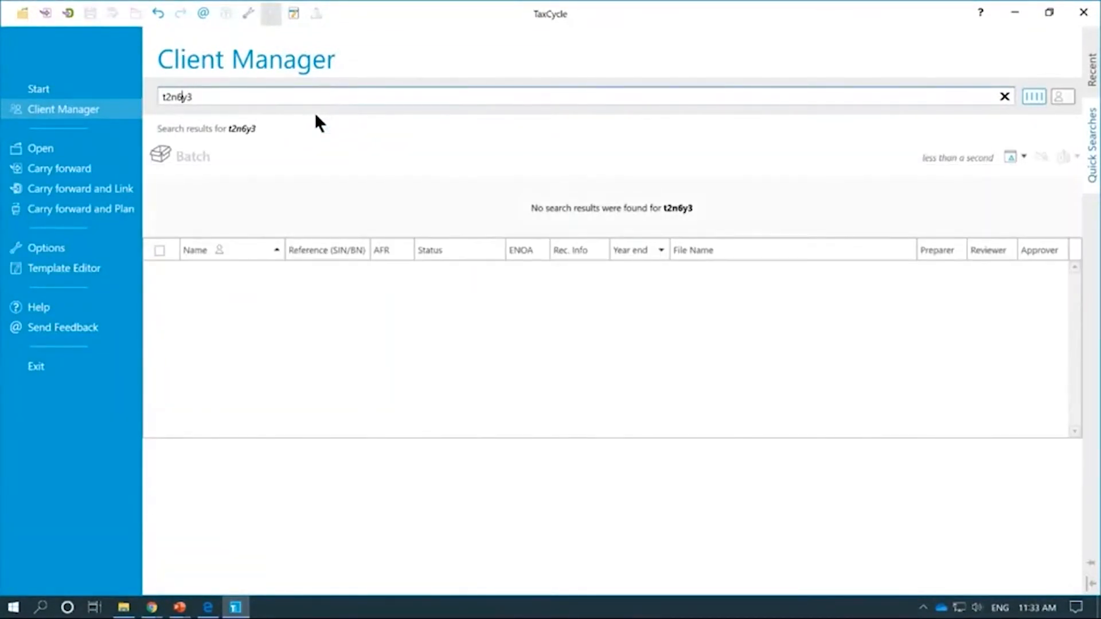
key("BackSpace")
type("3")
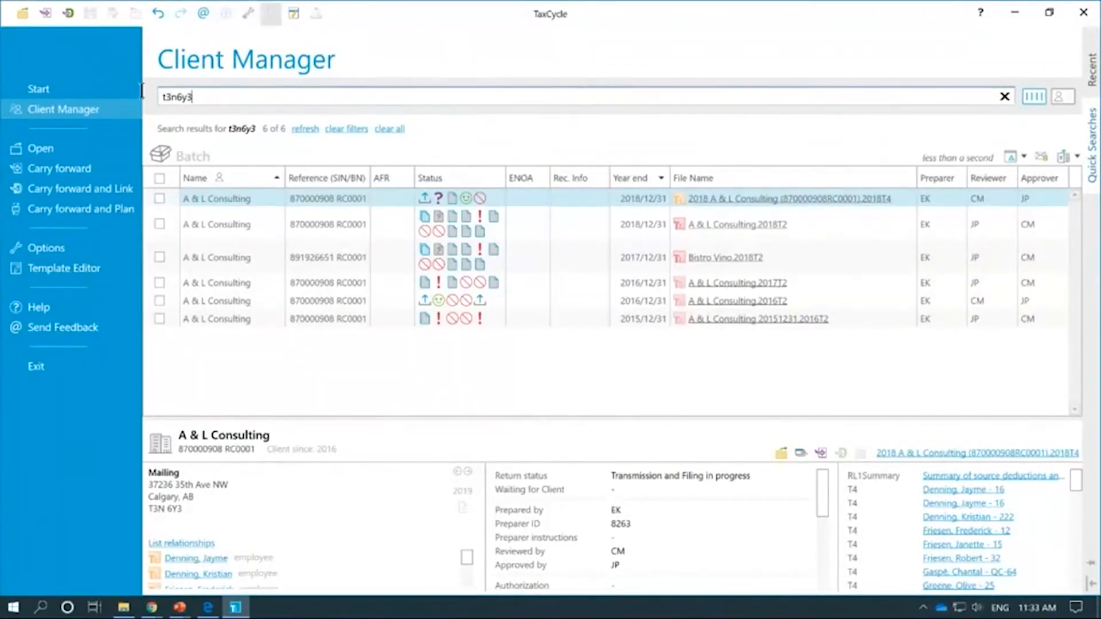
double_click(192, 99)
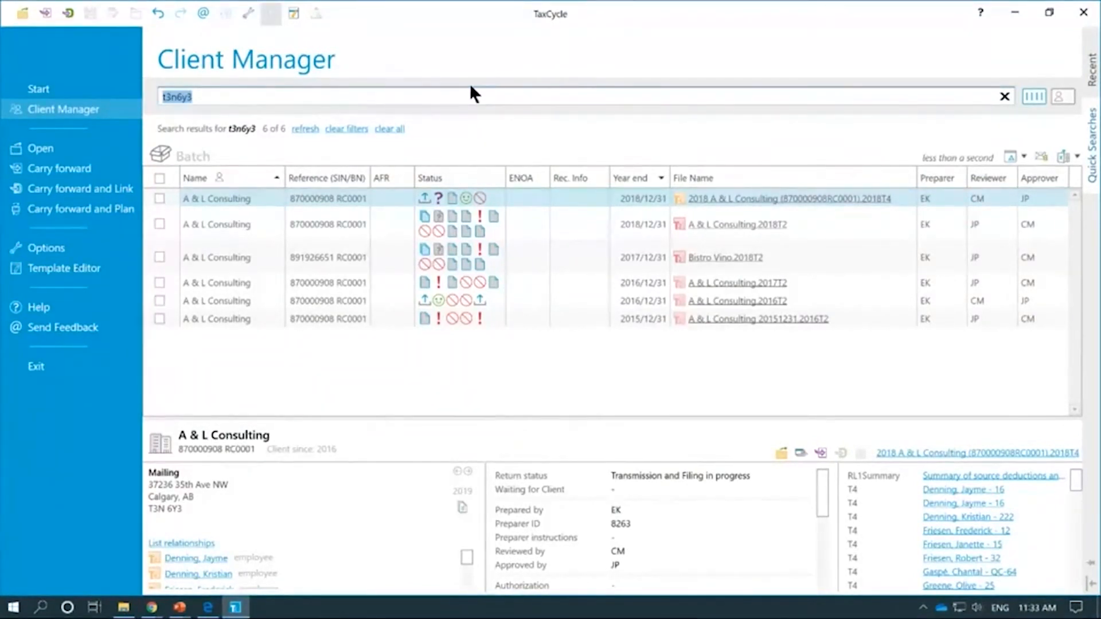
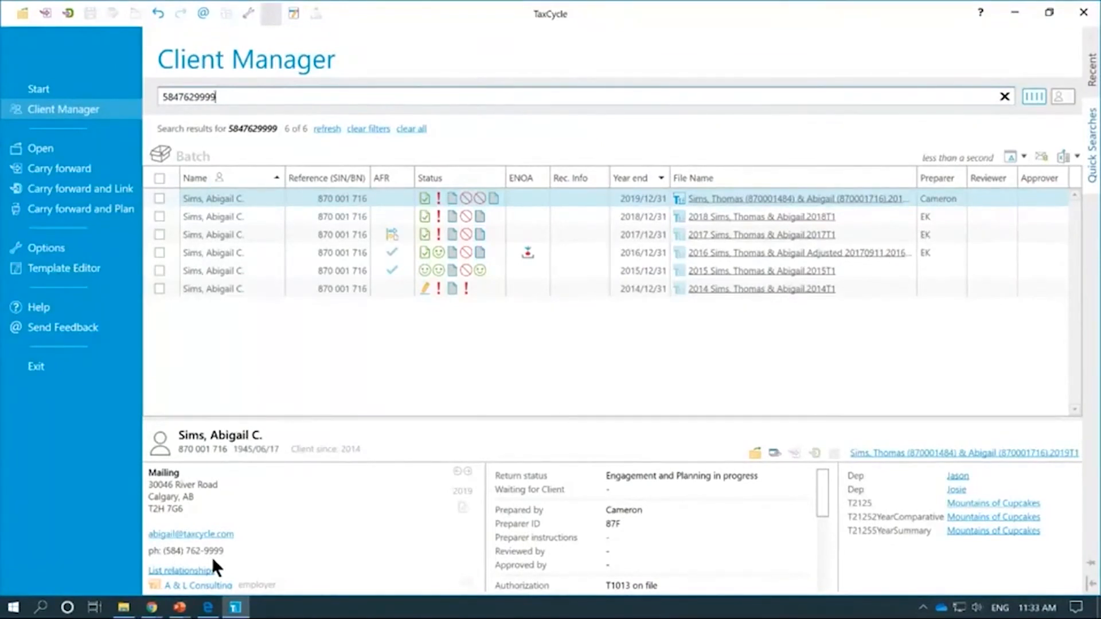
Step: Enlarge the client detail pane and place the cursor at the end of the phone-number search
left_click_drag(422, 417, 437, 338)
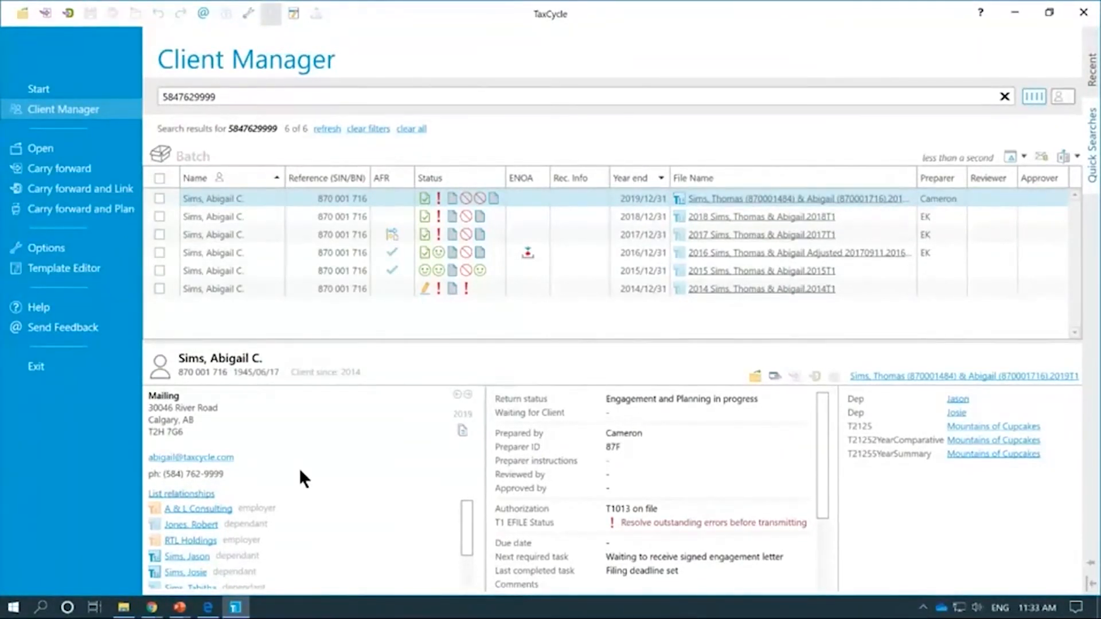
left_click(281, 93)
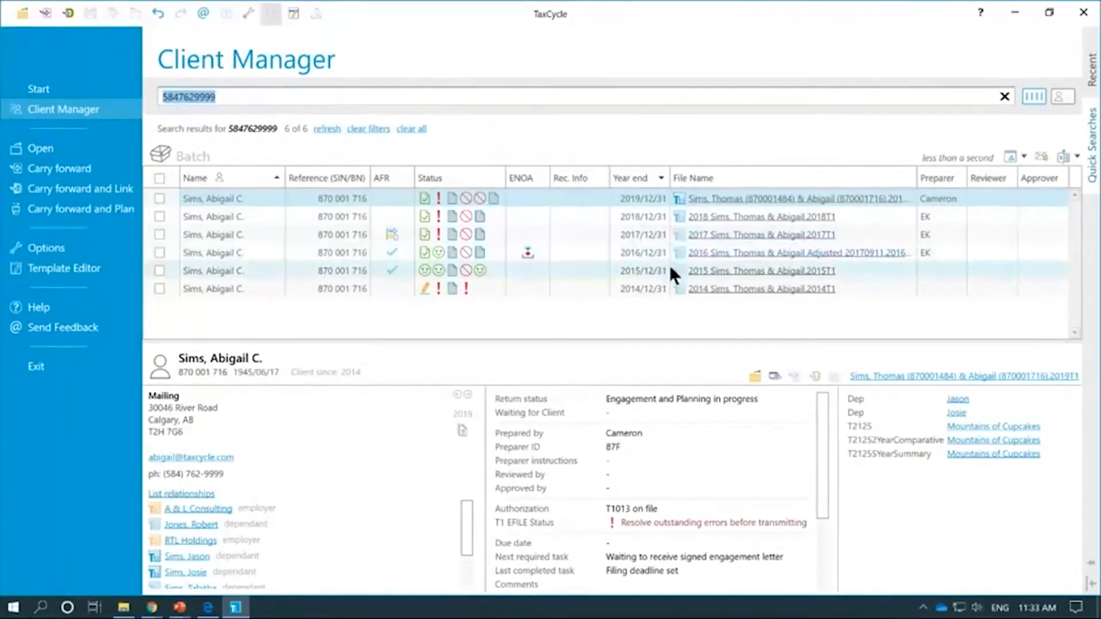
left_click(248, 95)
Step: Add t12018 to narrow the phone search to one 2018 return, then clear the search box
type("t1")
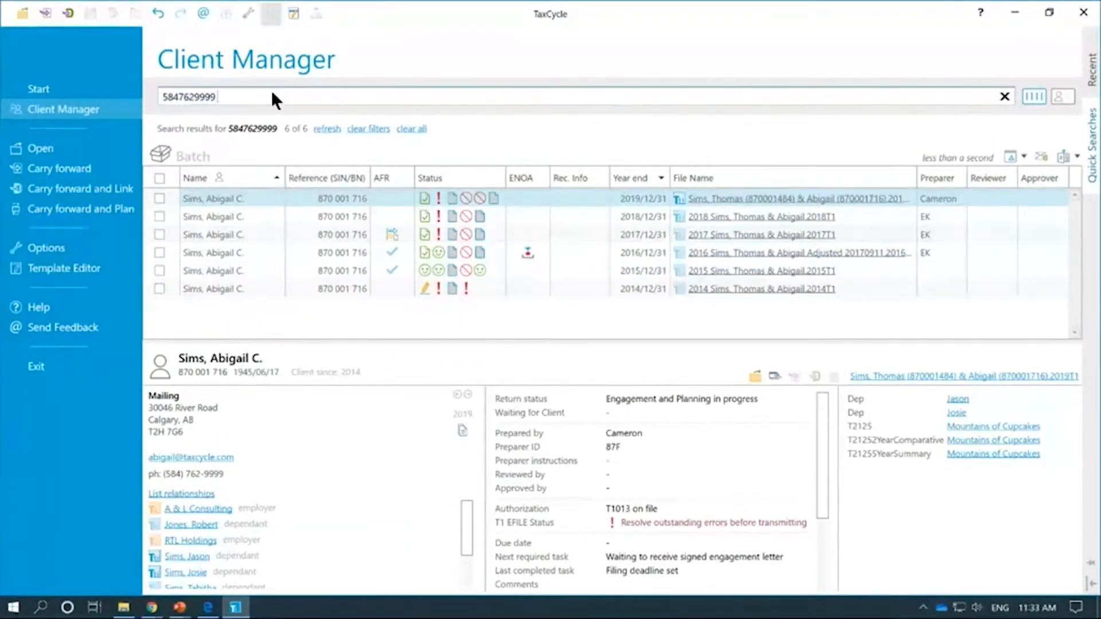
type("2018")
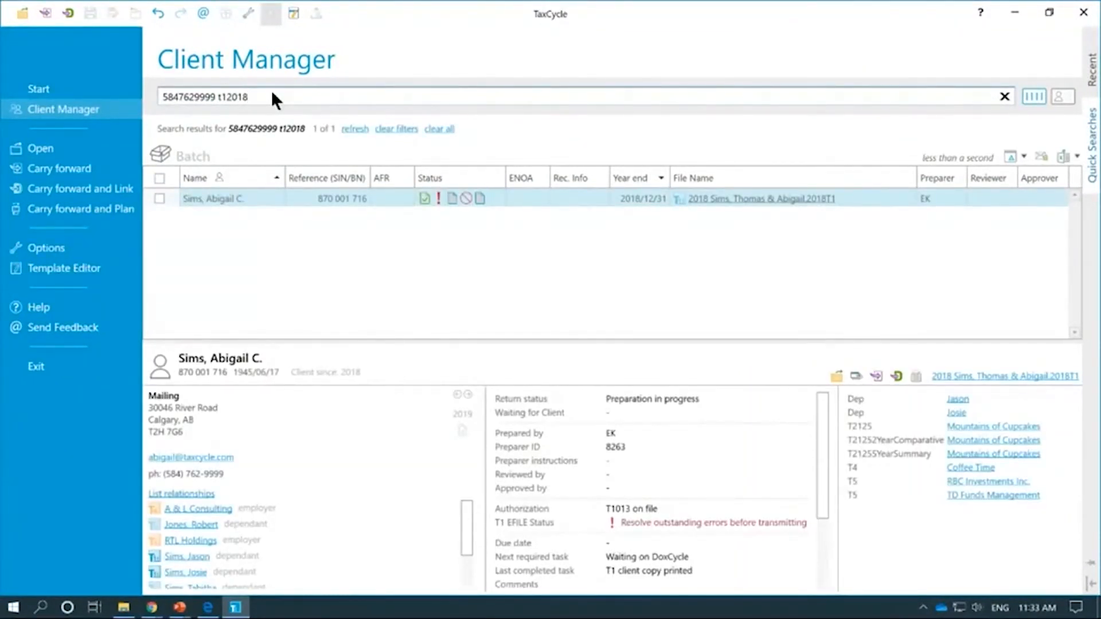
key("ctrl+a")
key("BackSpace")
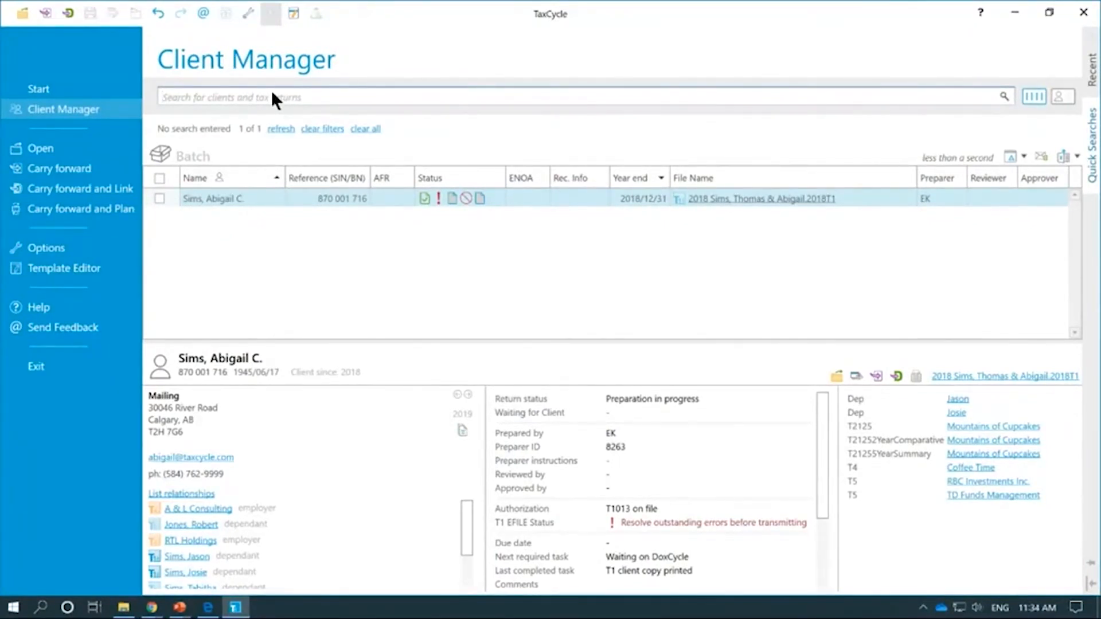
Step: Correct the misspelled 'capcakes' search to 'cupcake', listing 23 Mountains of Cupcakes returns
type("cap")
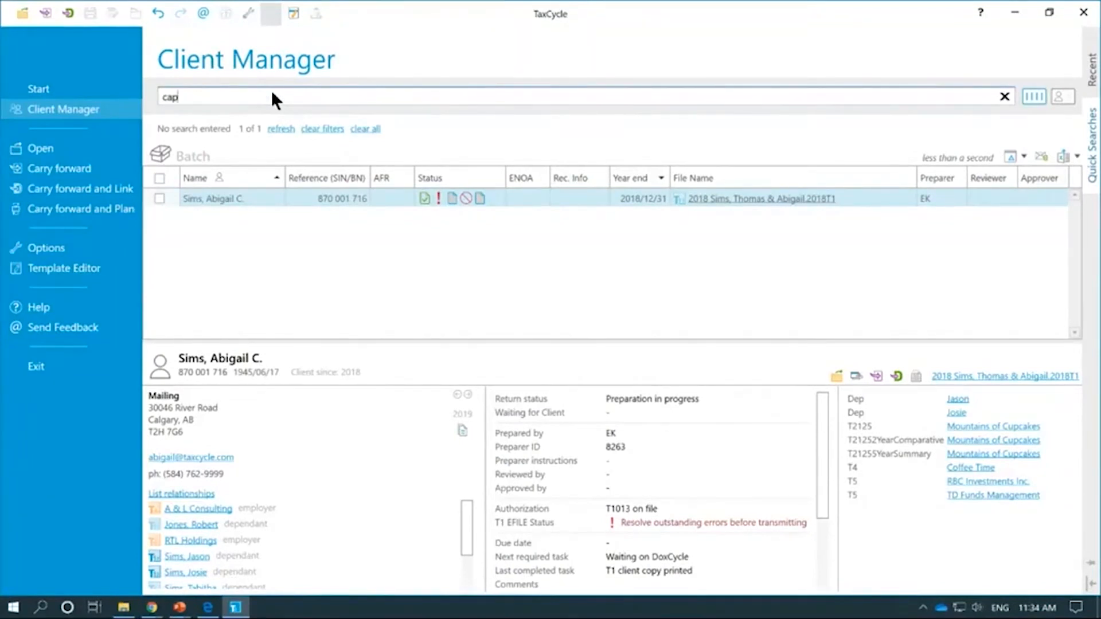
type("cakes")
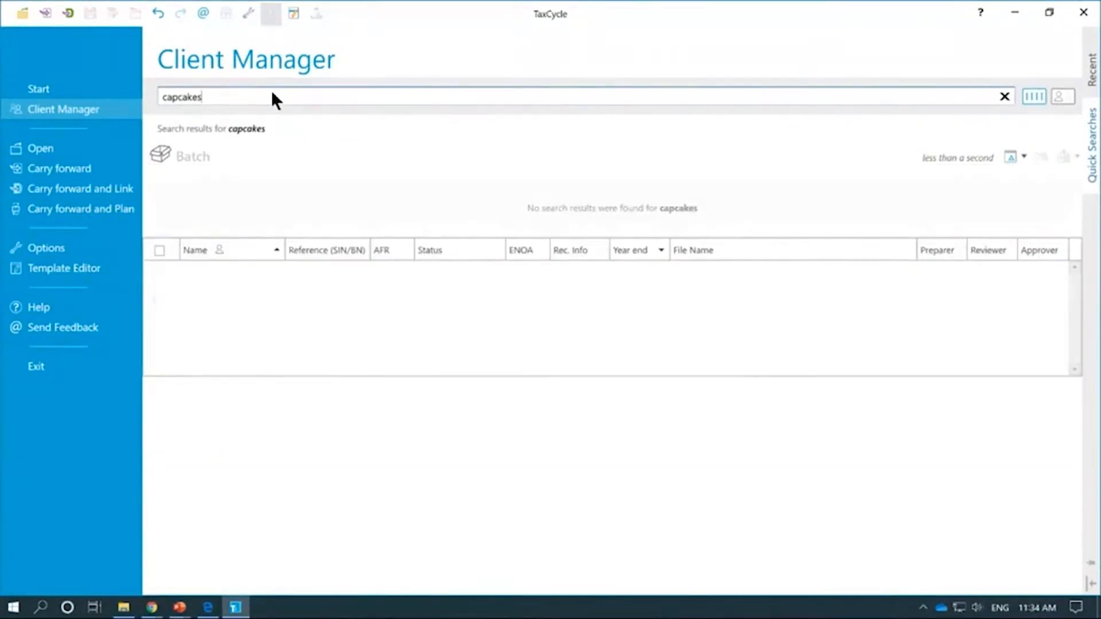
key("BackSpace")
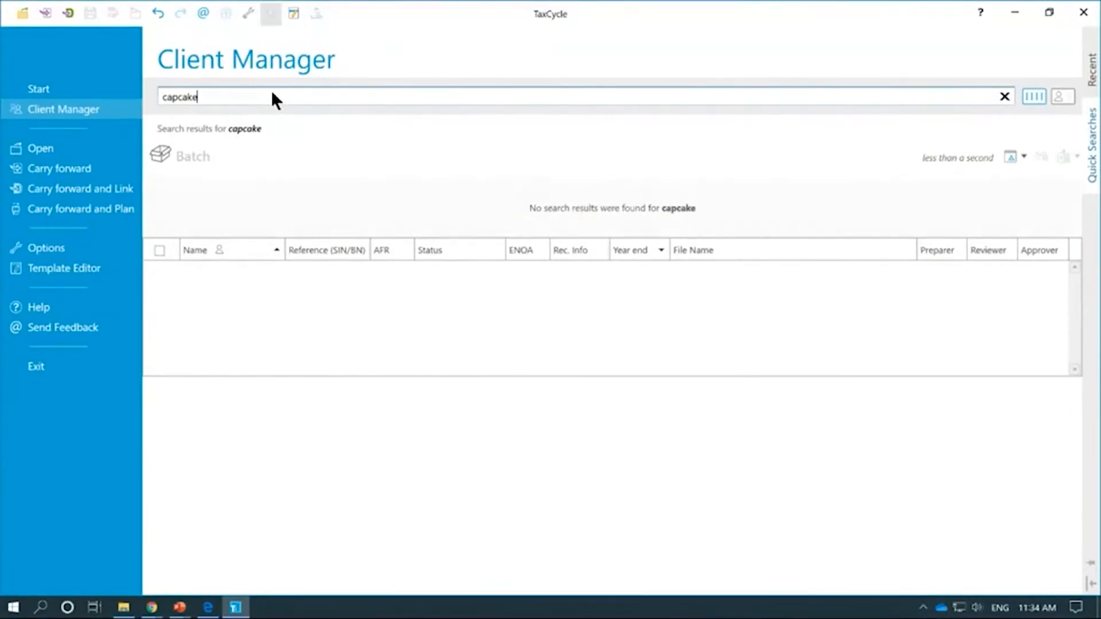
key("BackSpace")
key("BackSpace")
key("BackSpace")
key("BackSpace")
key("BackSpace")
key("BackSpace")
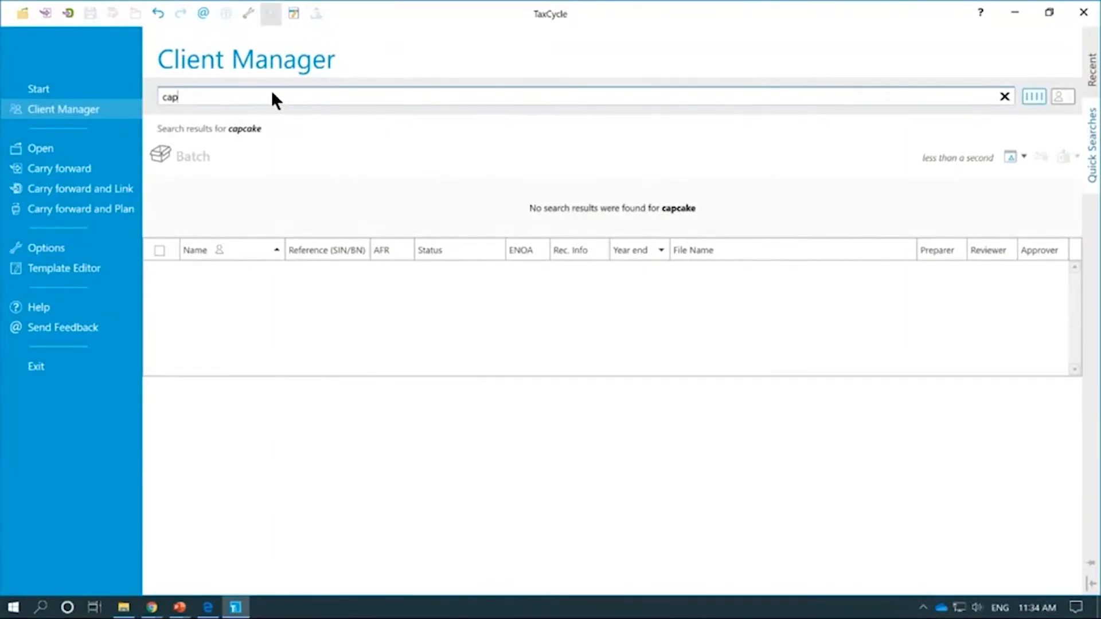
type("upcake")
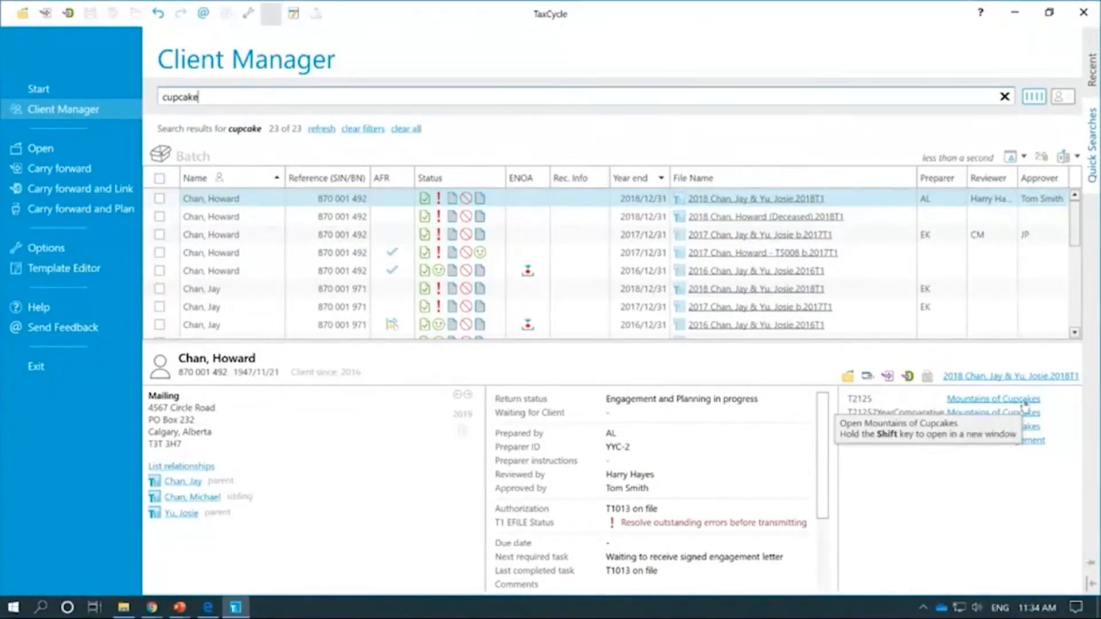
Step: Browse the cupcake results' details, ending on the 2018 return with a Coffee Time slip
left_click(562, 216)
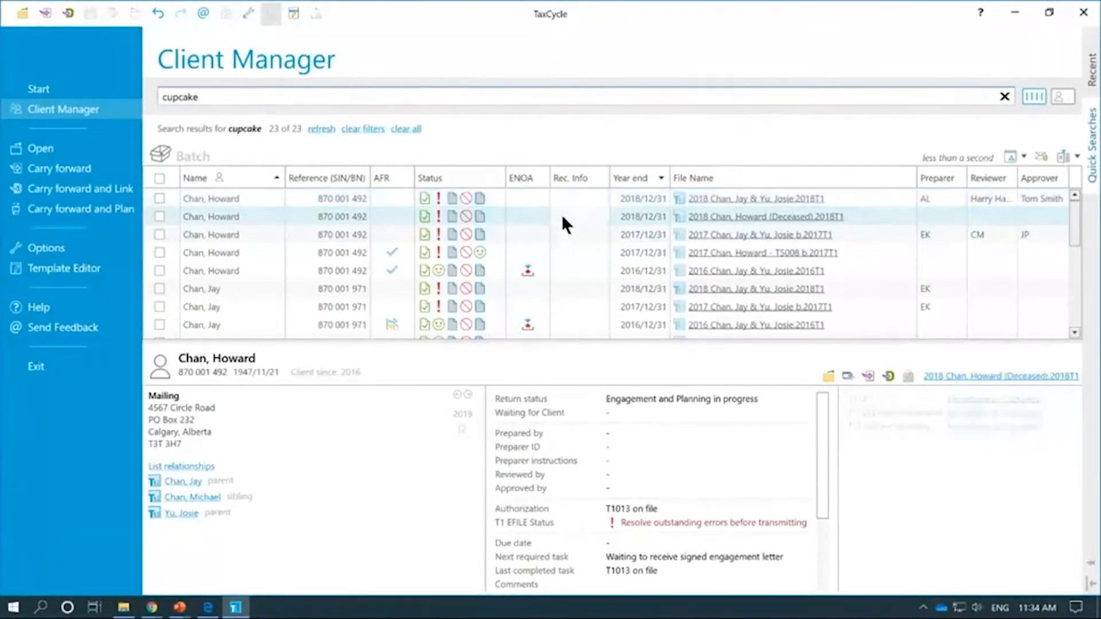
left_click(566, 232)
left_click(566, 251)
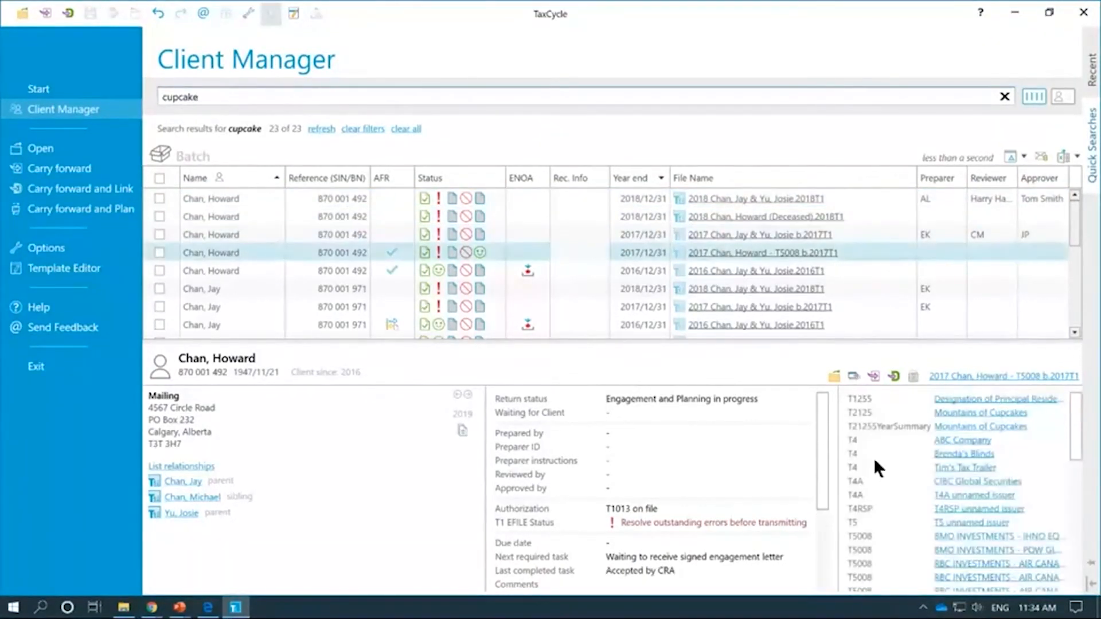
left_click(656, 214)
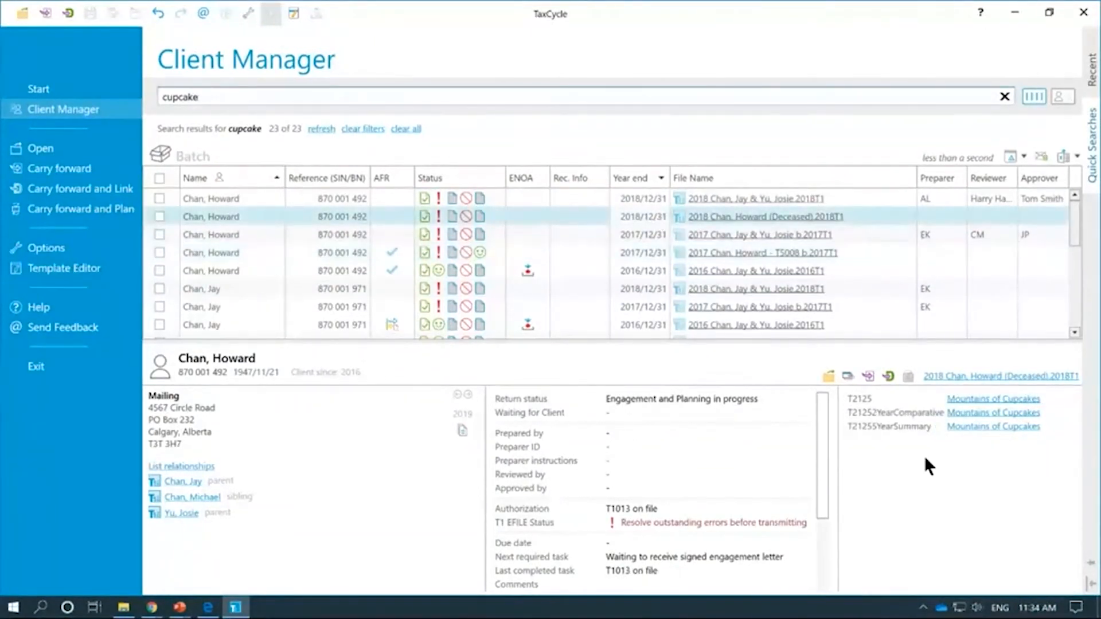
left_click(632, 234)
scroll(598, 253, "down", 4)
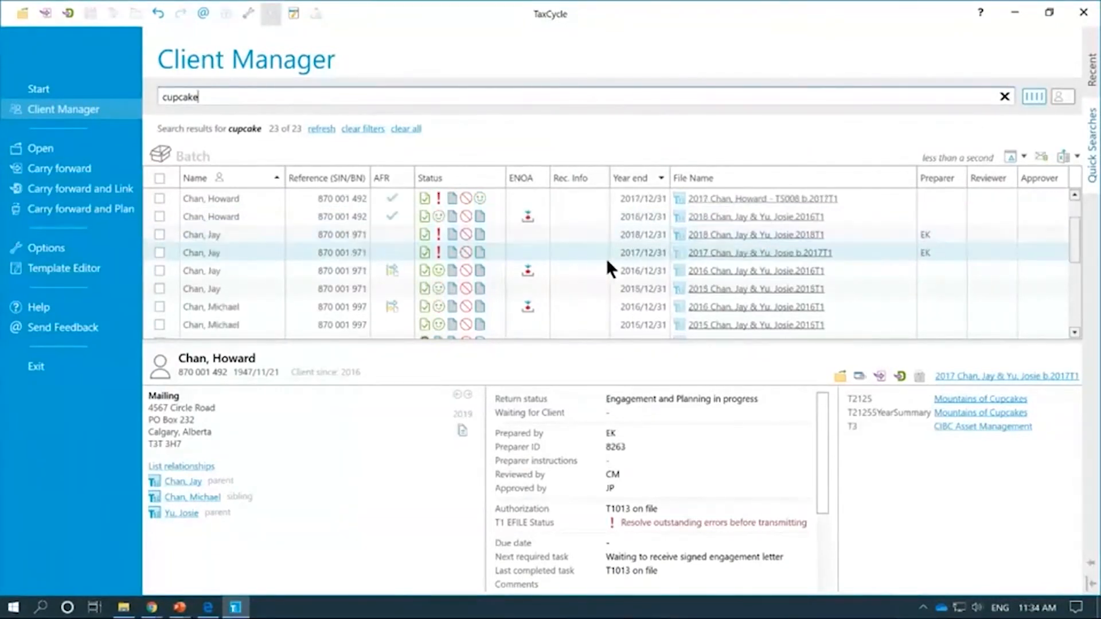
left_click(627, 291)
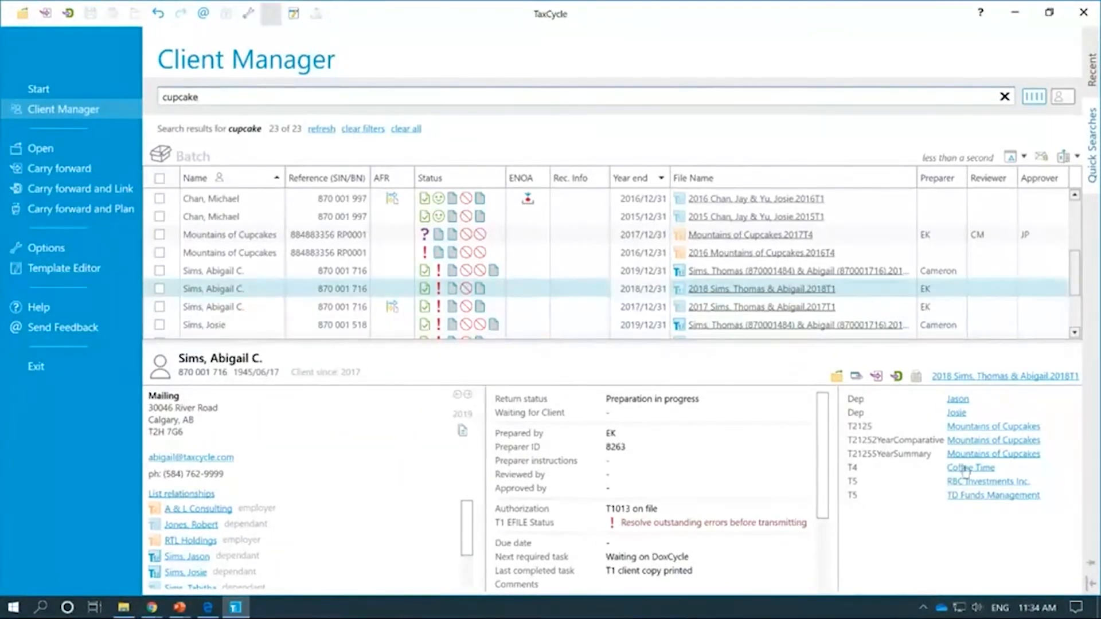
Step: Replace the cupcake search with 'coffee time' and select the matching 2018 individual return
left_click_drag(204, 99, 152, 92)
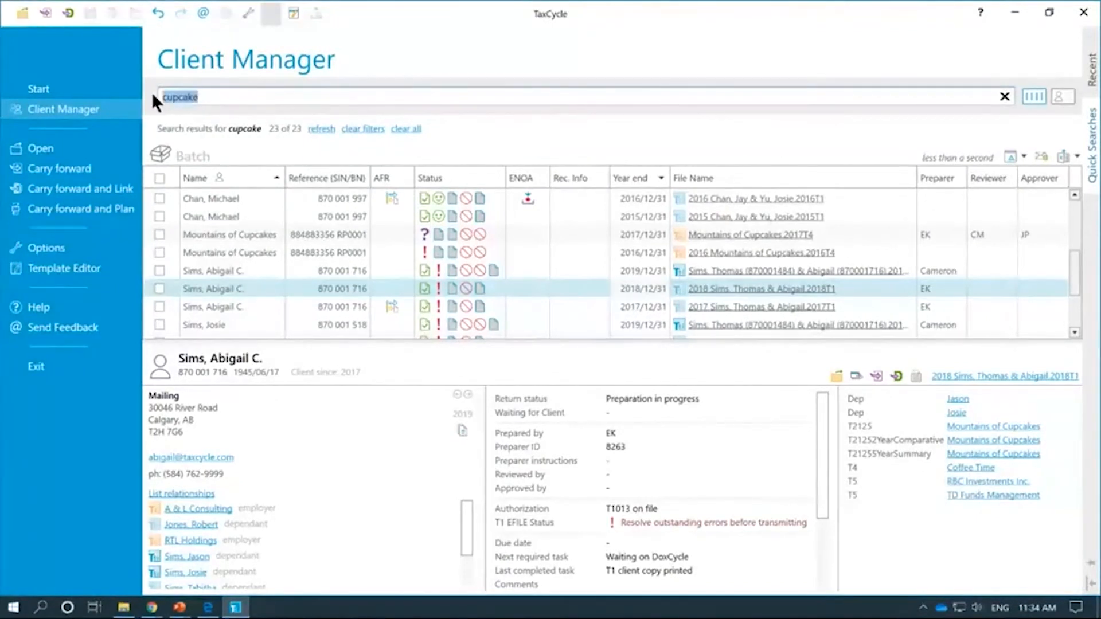
type("coffee")
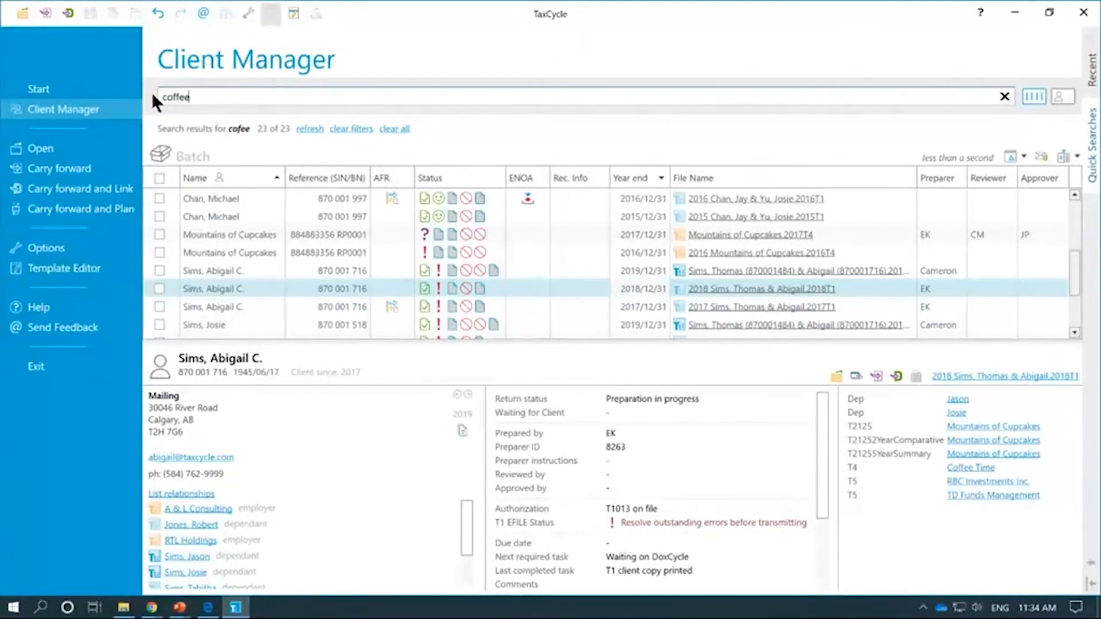
type(" time")
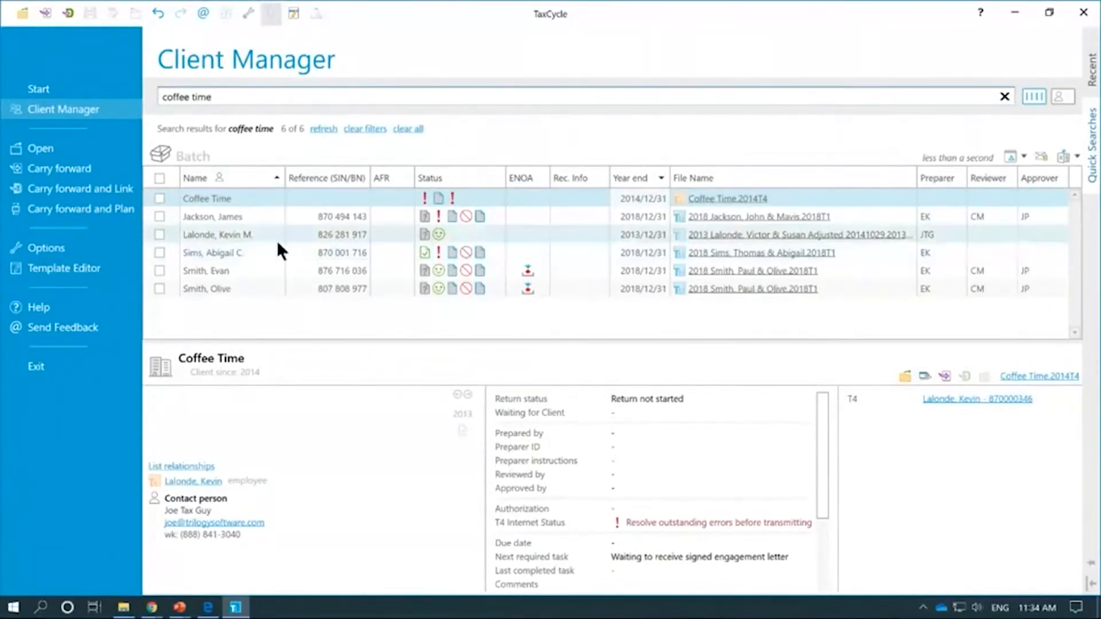
left_click(228, 253)
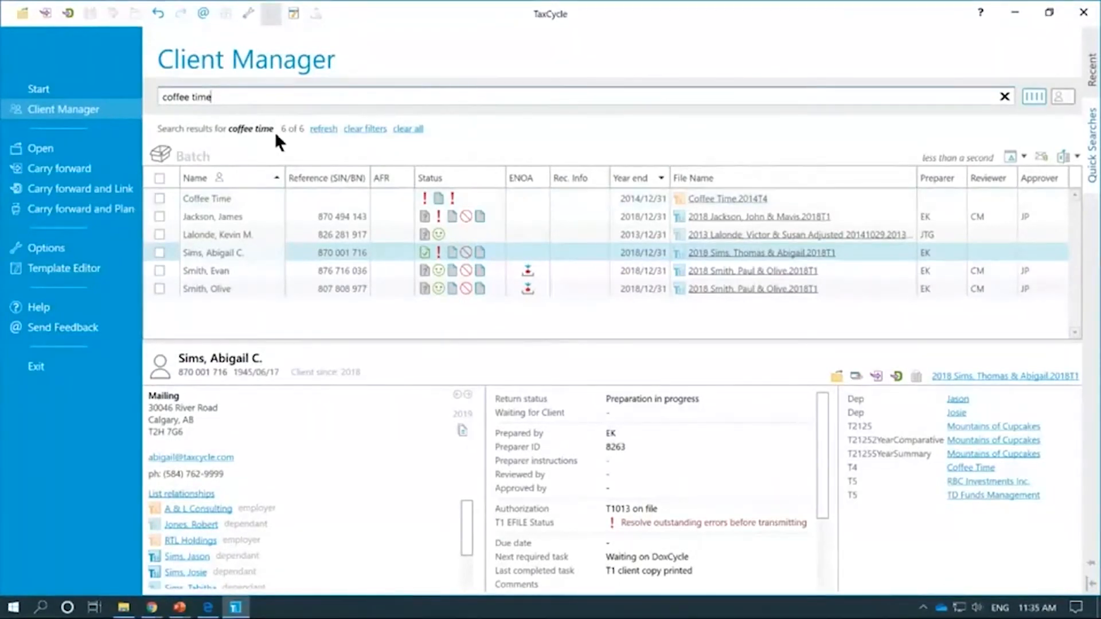
Step: Open the taxcycle.com help page on Client Manager searches with F1
left_click_drag(263, 100, 166, 92)
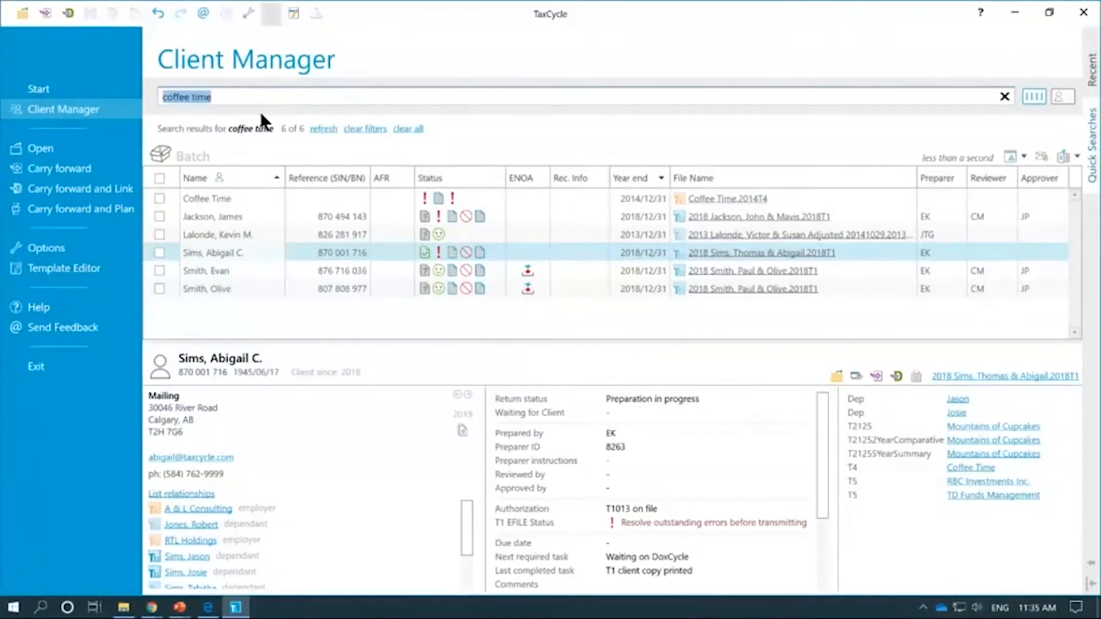
left_click(242, 96)
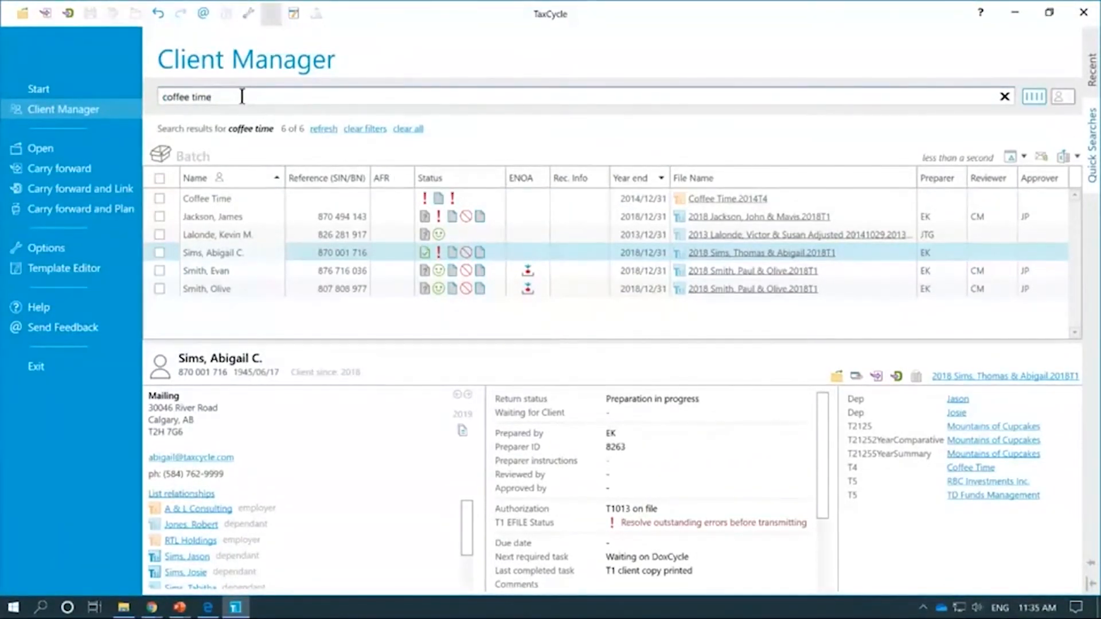
key("F1")
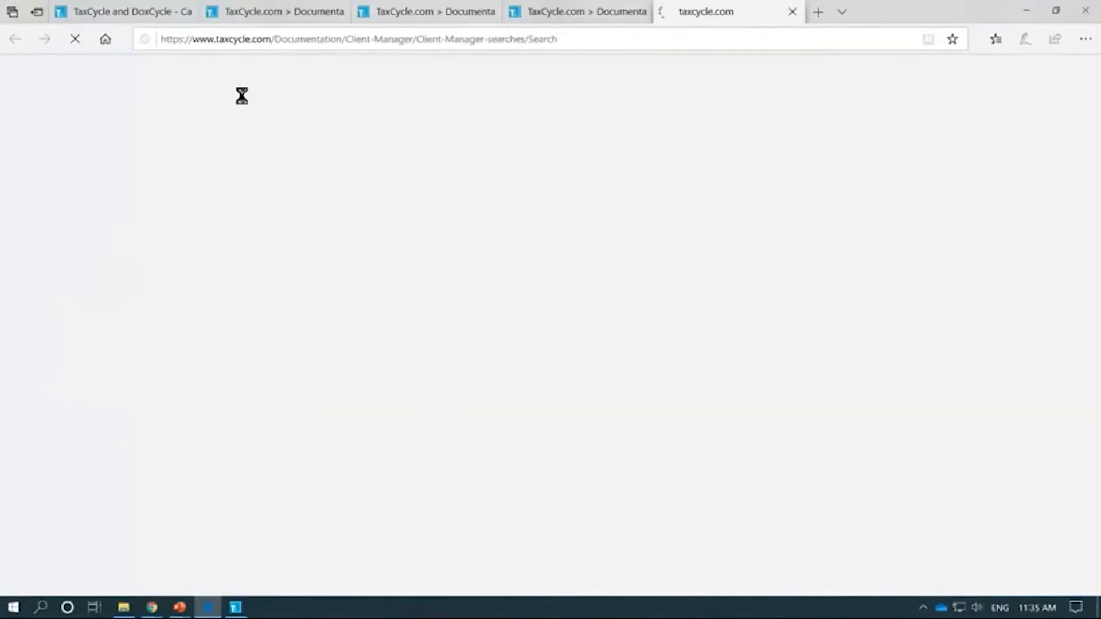
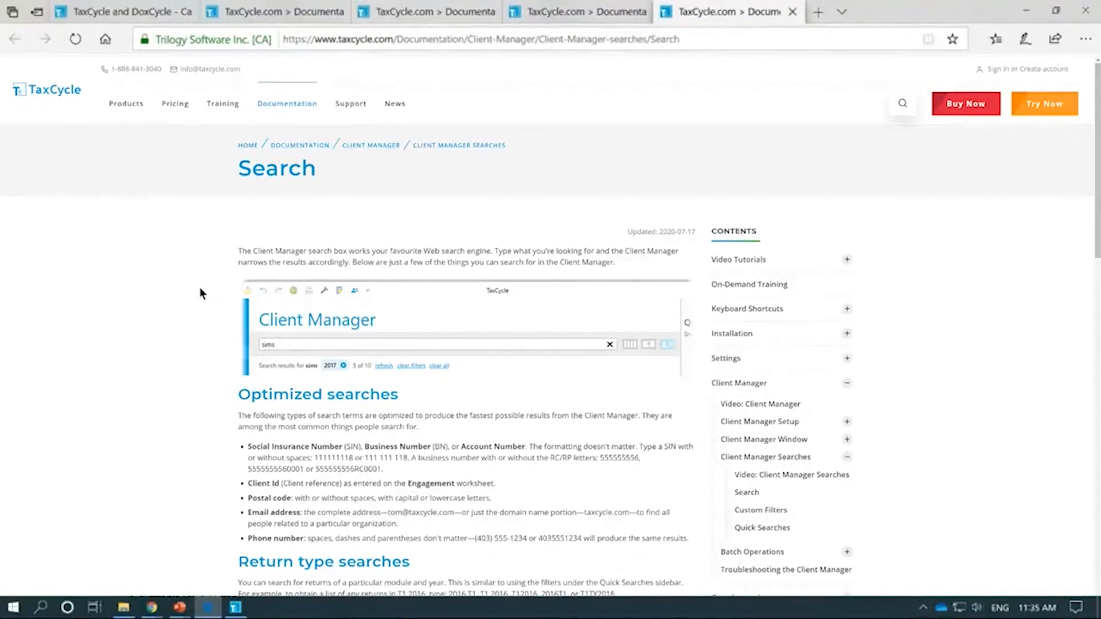
Step: Scroll through the Client Manager search guide on the TaxCycle documentation site
scroll(199, 290, "down", 3)
scroll(198, 297, "down", 3)
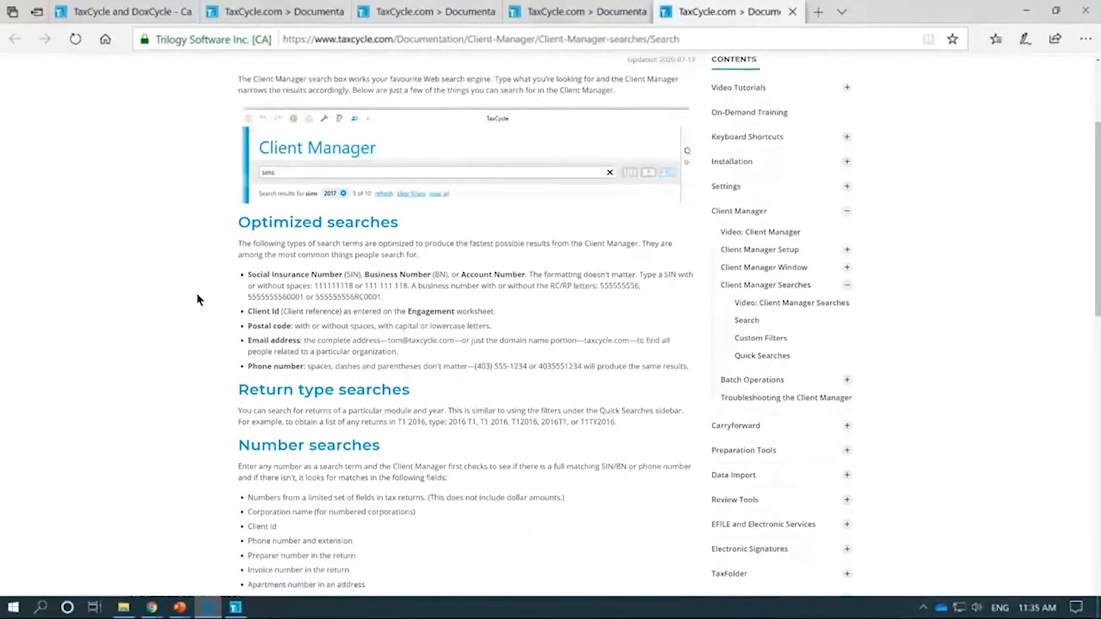
scroll(197, 295, "down", 1)
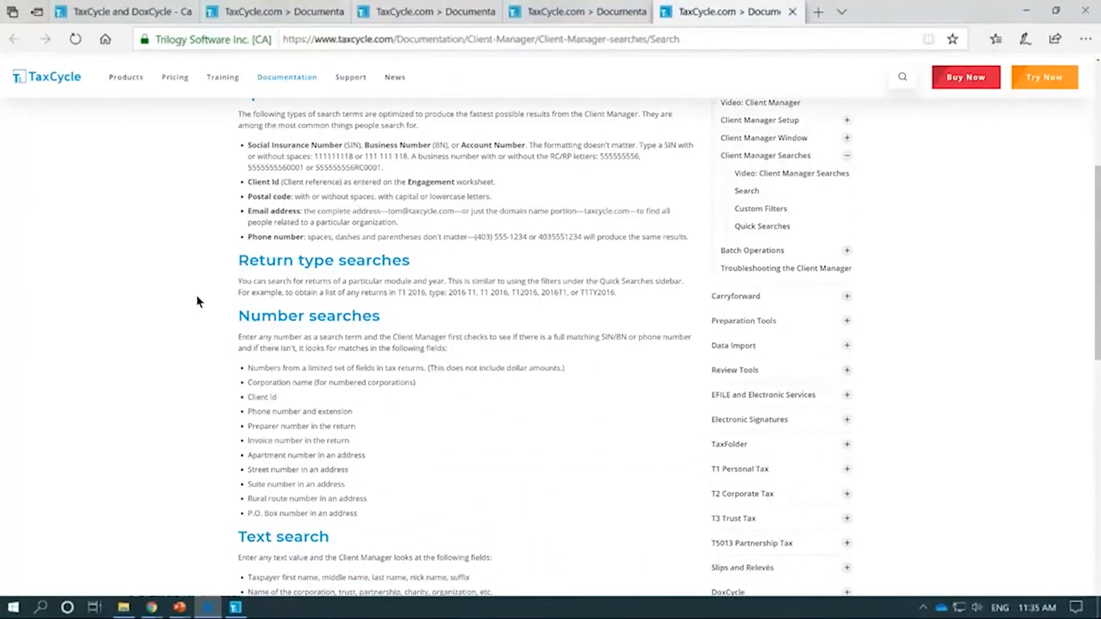
scroll(197, 297, "down", 1)
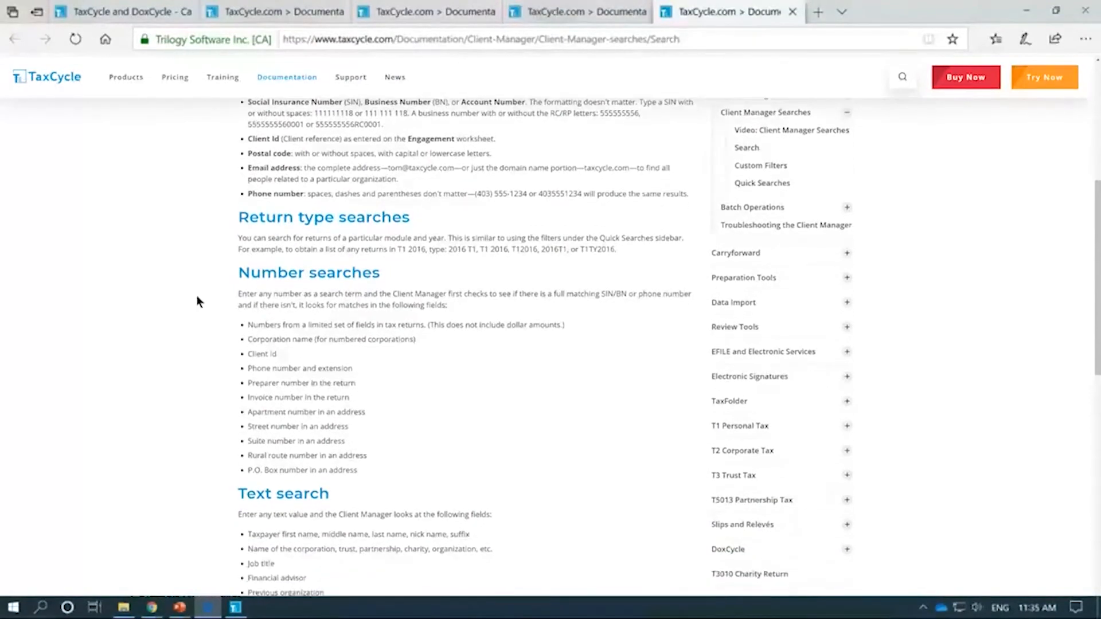
scroll(197, 297, "down", 3)
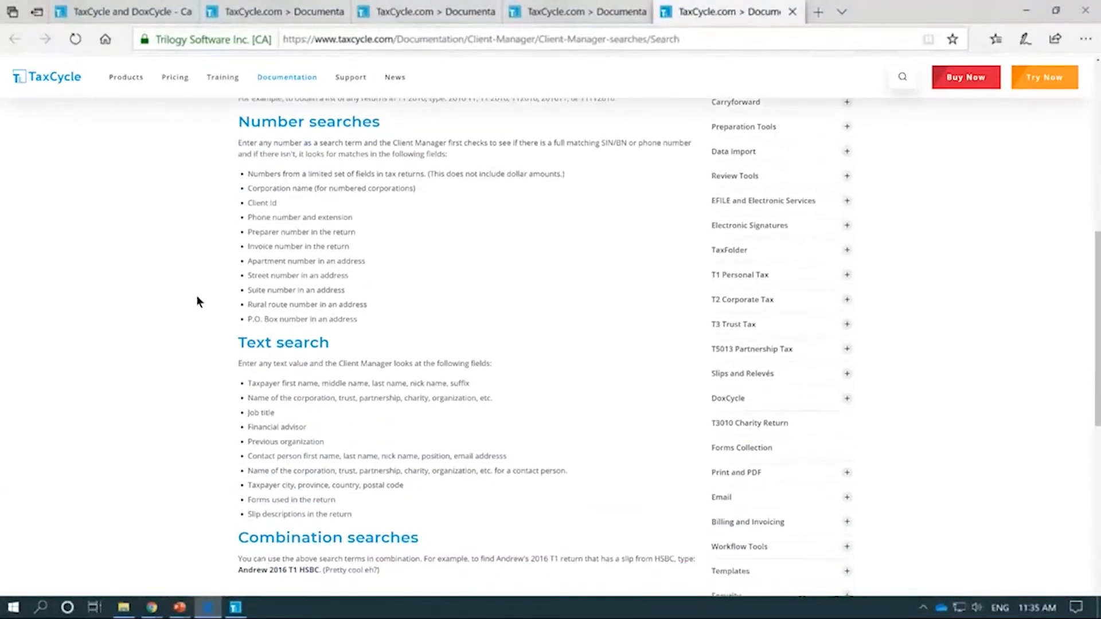
scroll(196, 300, "down", 2)
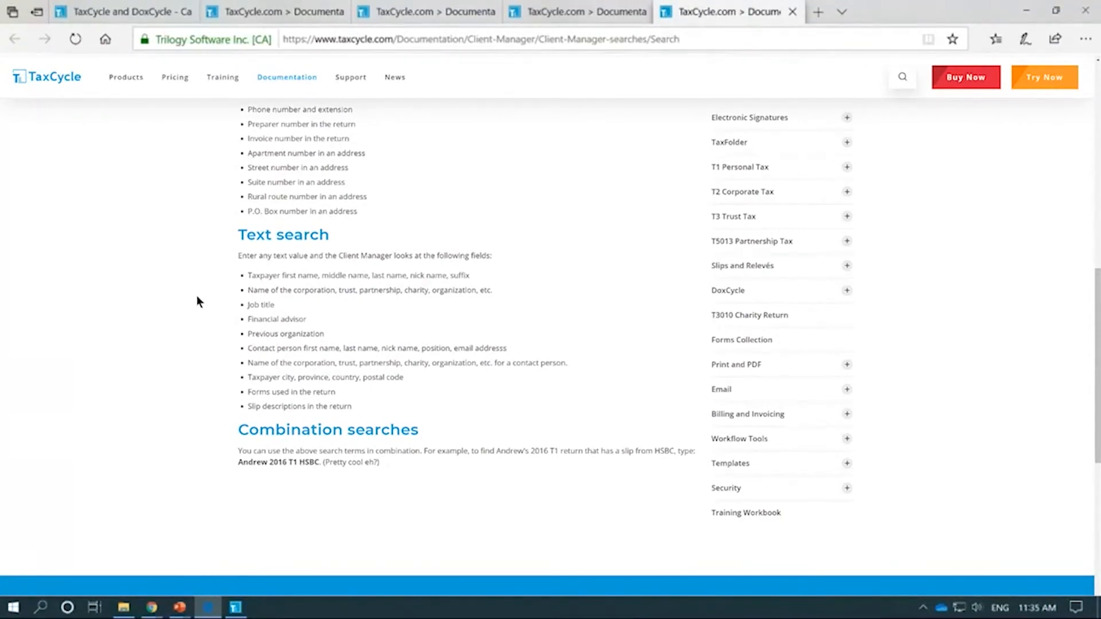
scroll(197, 296, "up", 5)
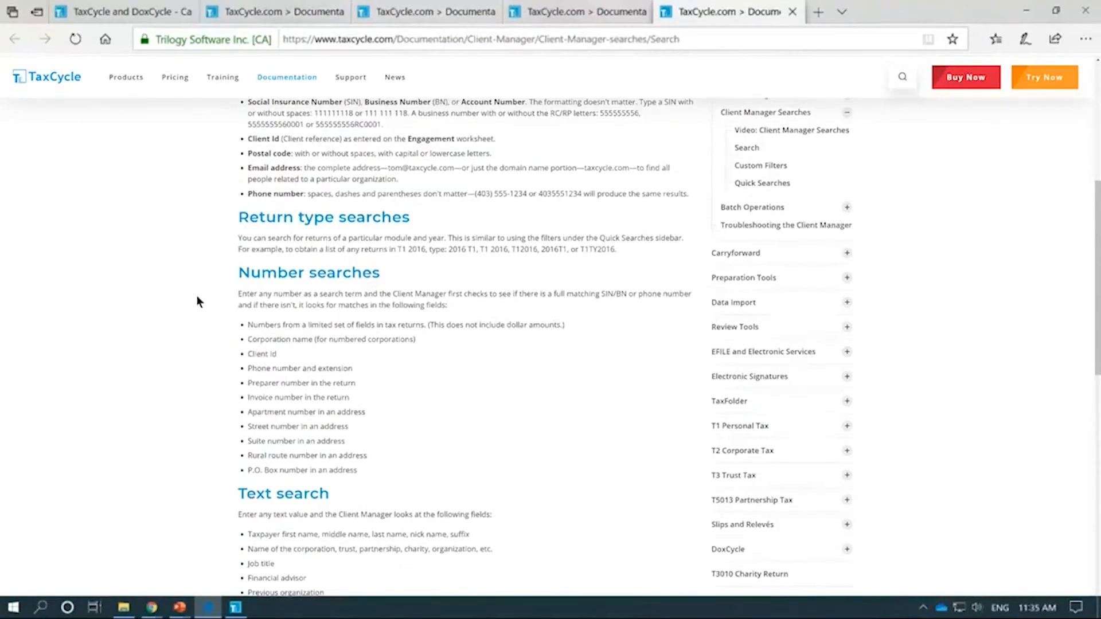
scroll(196, 296, "up", 2)
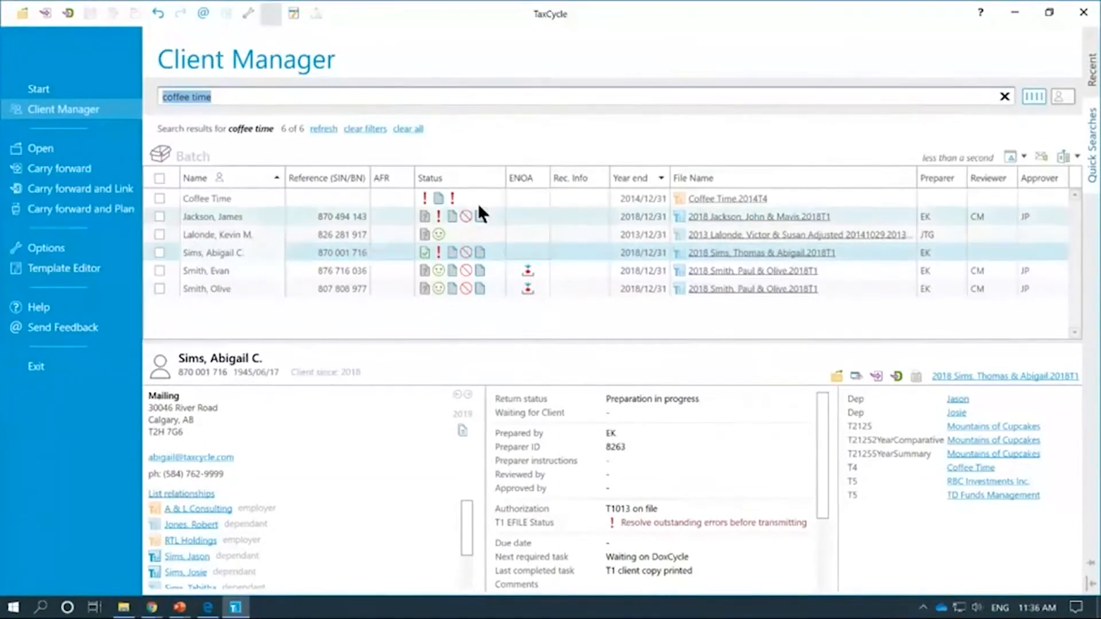
Step: Enlarge the details pane below the coffee time results, then compare and scroll two clients' details
left_click_drag(604, 340, 608, 306)
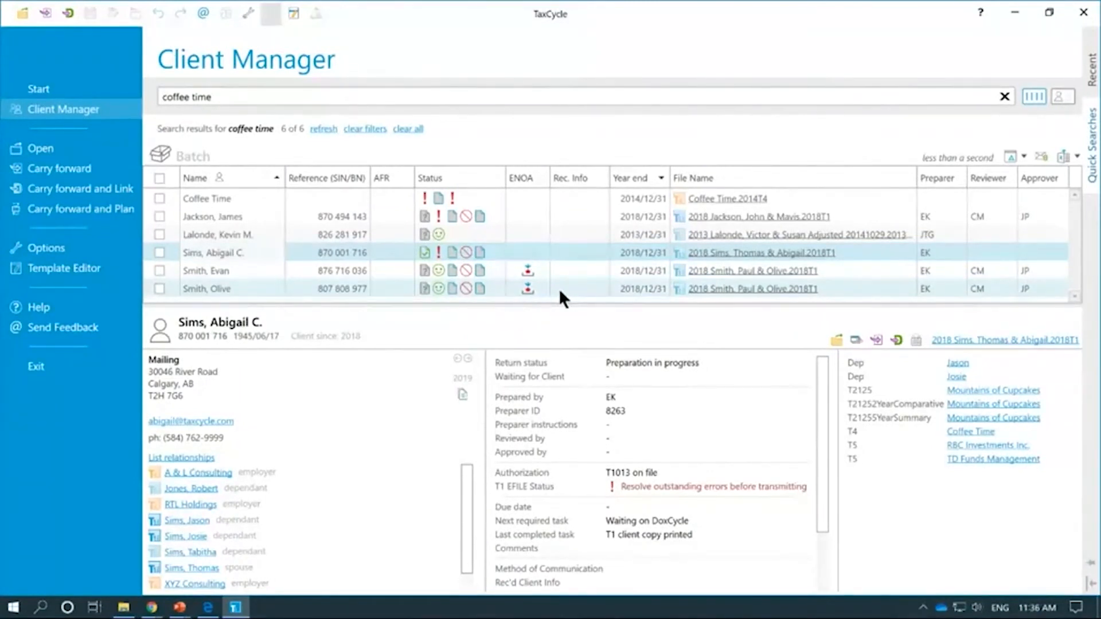
left_click(617, 233)
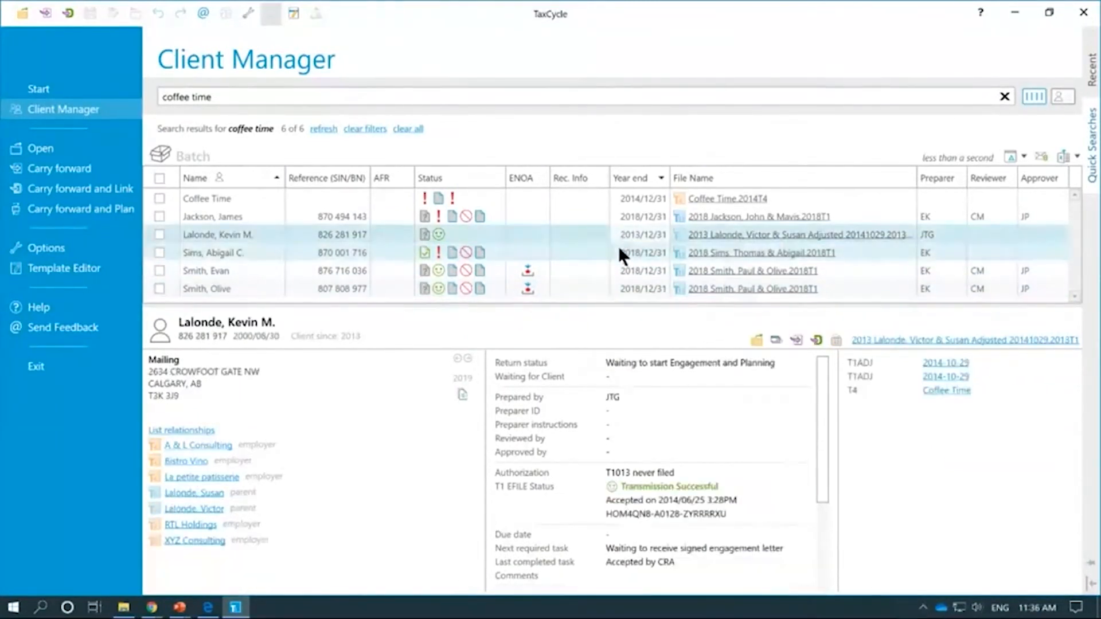
left_click(619, 250)
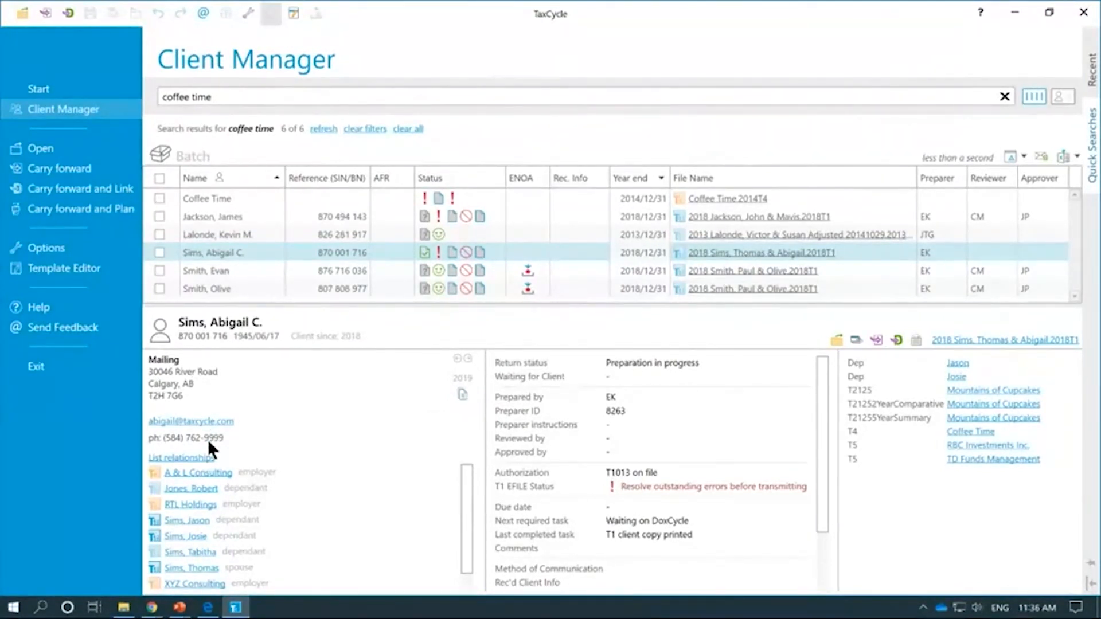
scroll(401, 492, "down", 1)
scroll(401, 499, "up", 1)
scroll(674, 427, "down", 3)
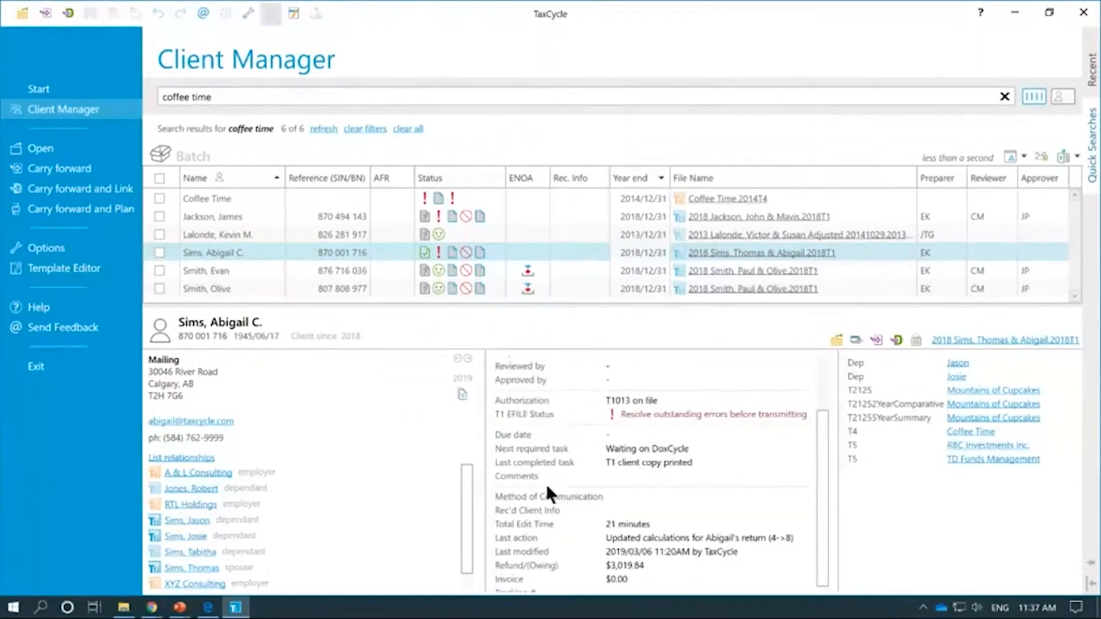
scroll(623, 518, "down", 1)
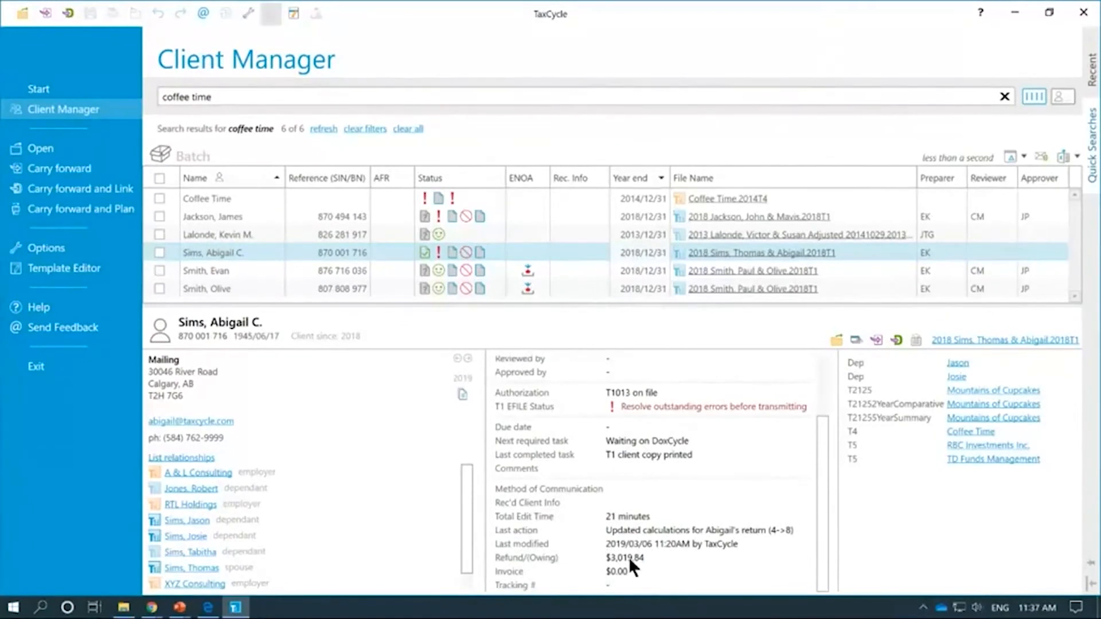
scroll(631, 555, "up", 5)
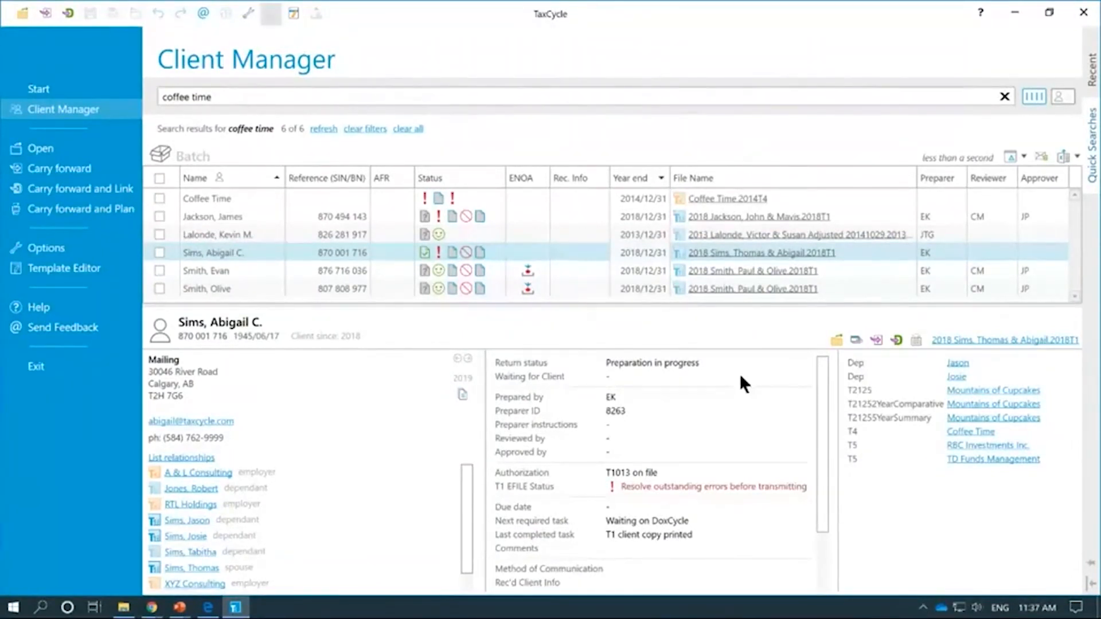
Step: Switch the coffee time results to client card view and browse two client cards
left_click(1058, 101)
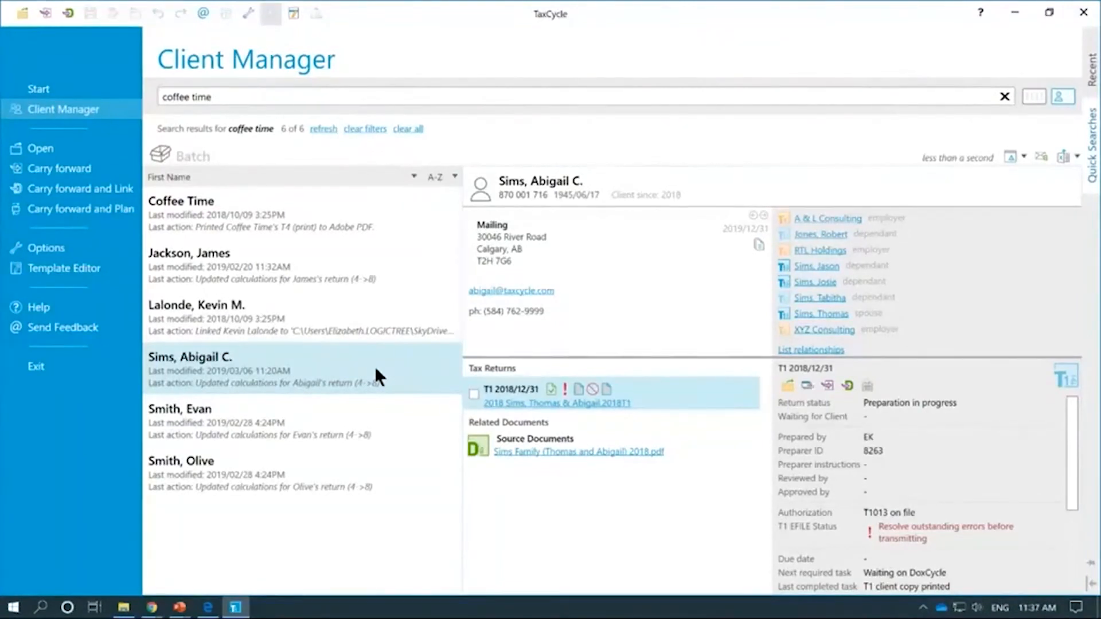
left_click(371, 329)
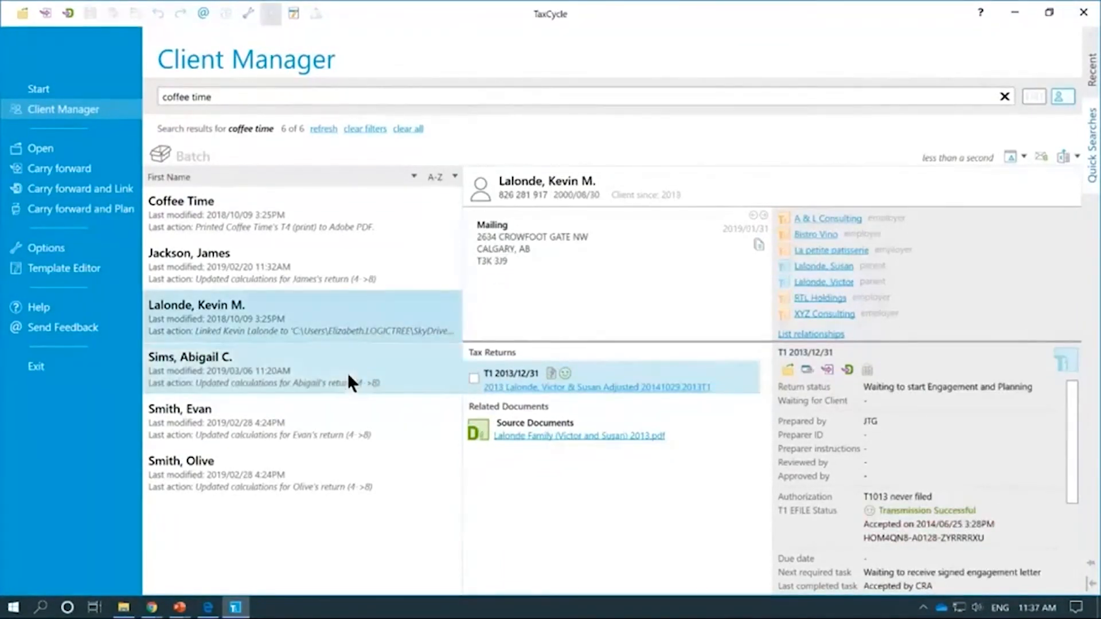
left_click(348, 373)
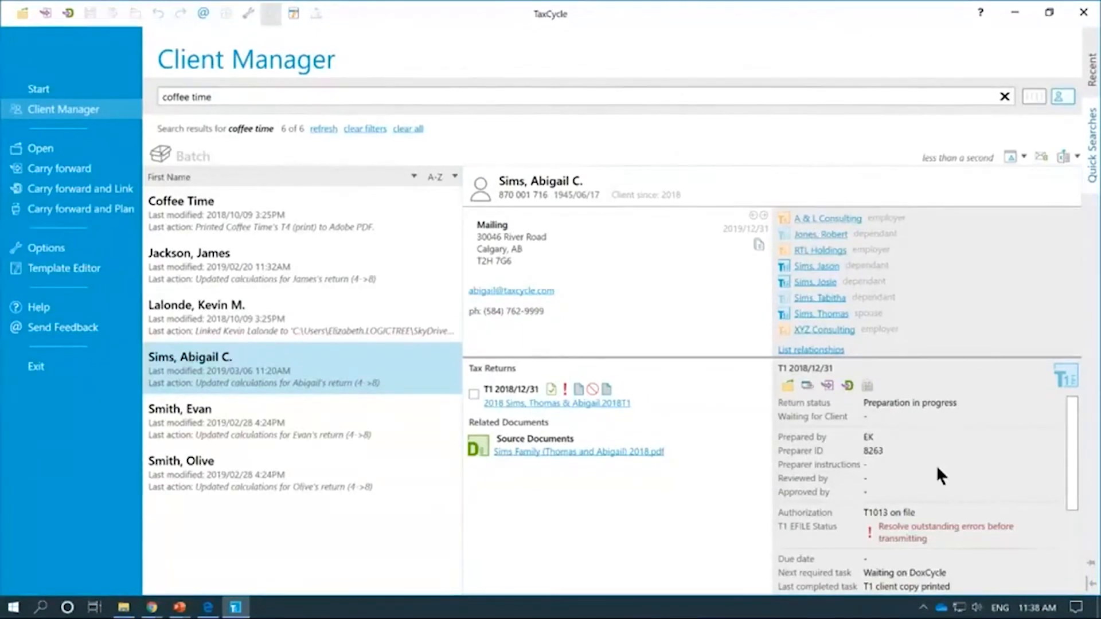
scroll(938, 469, "down", 3)
scroll(940, 463, "up", 3)
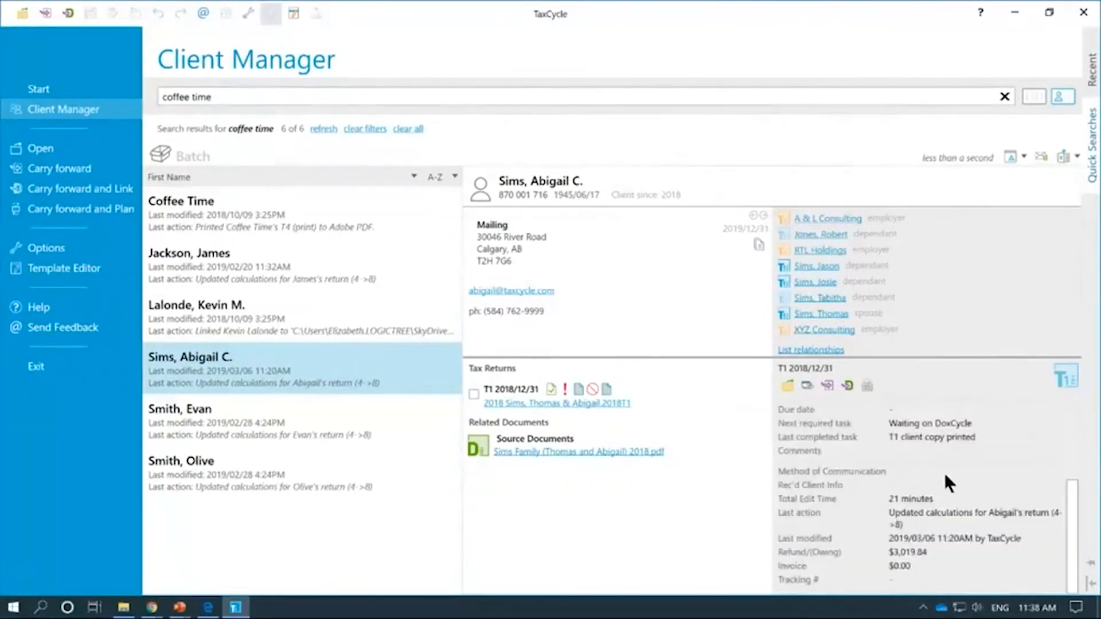
scroll(990, 517, "down", 2)
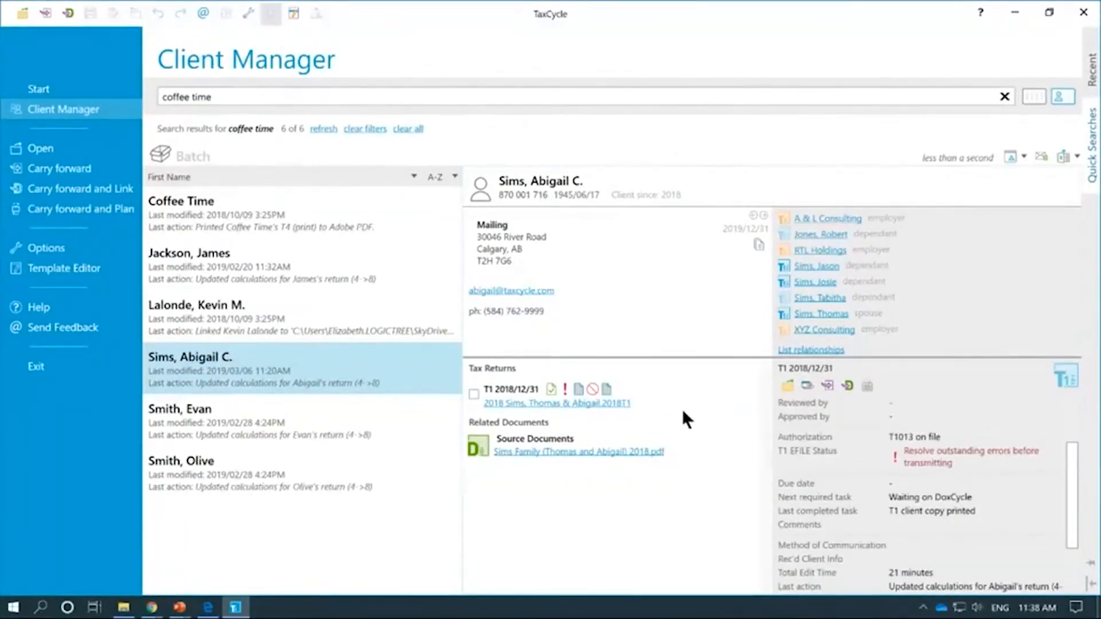
Step: View two more clients' details and 2018 return, then clear the search to list all 253 clients
left_click(270, 308)
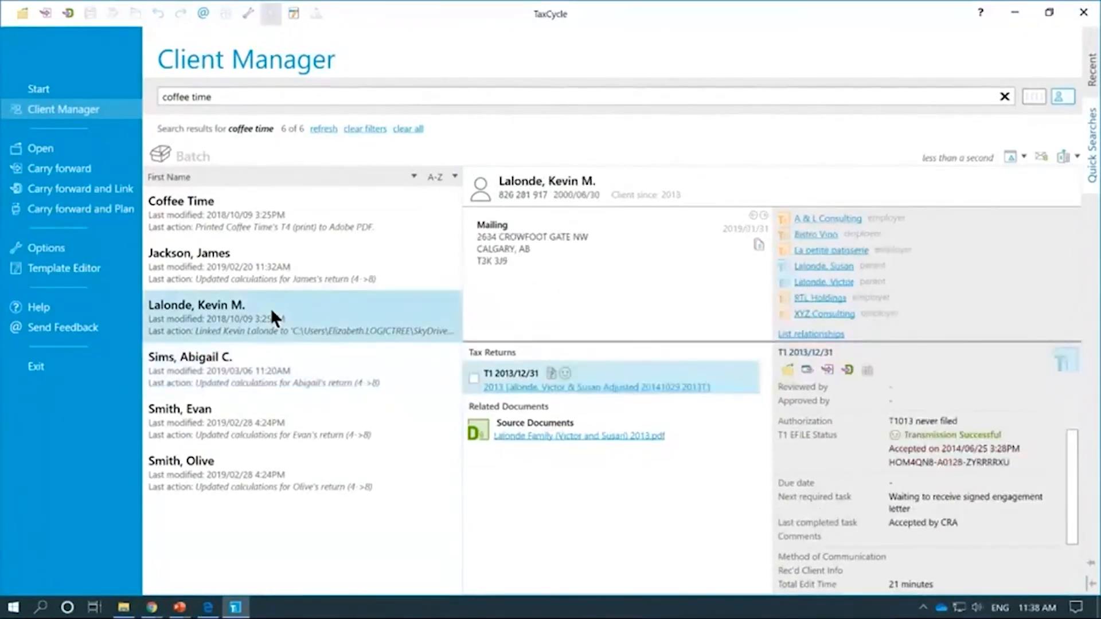
left_click(267, 273)
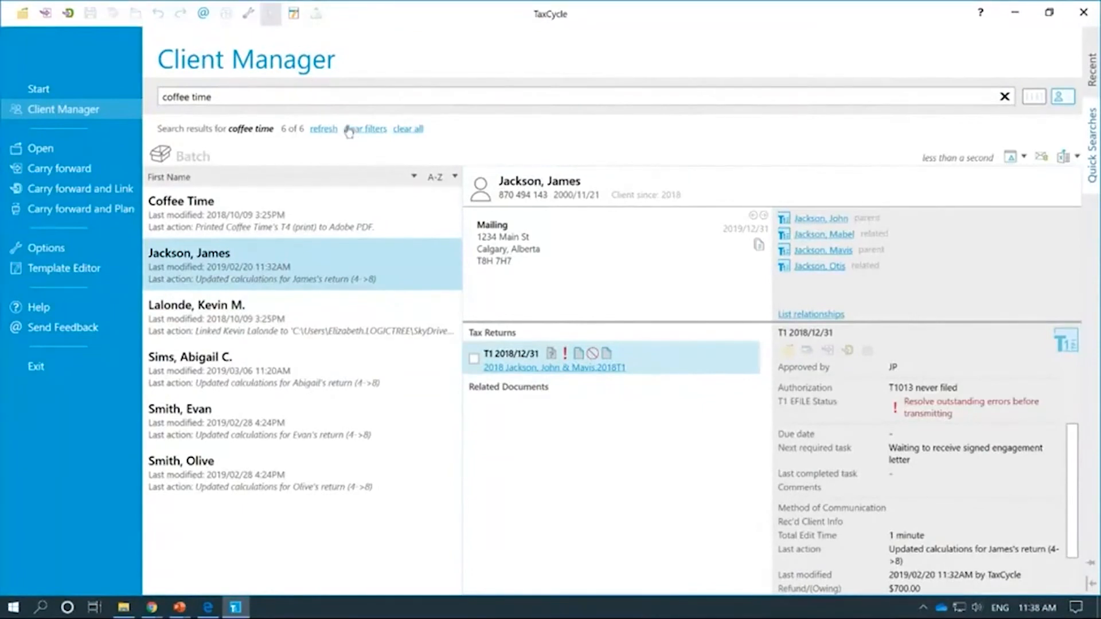
left_click(416, 131)
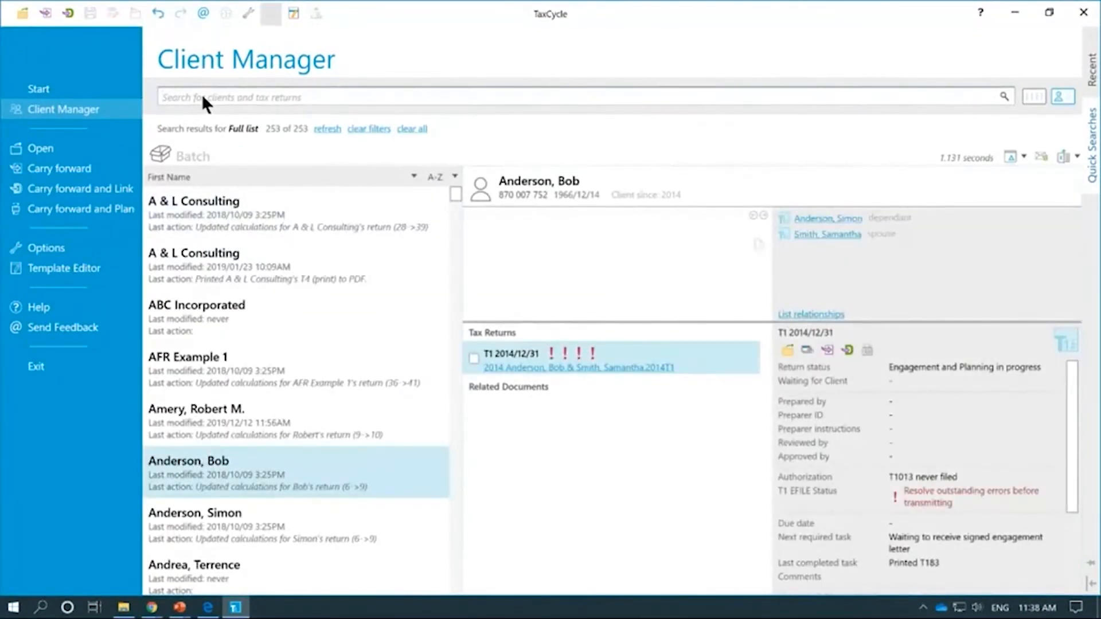
Step: Search the clients by surname and open the matching client's card with T1 returns 2014–2019
left_click(203, 96)
type("sim")
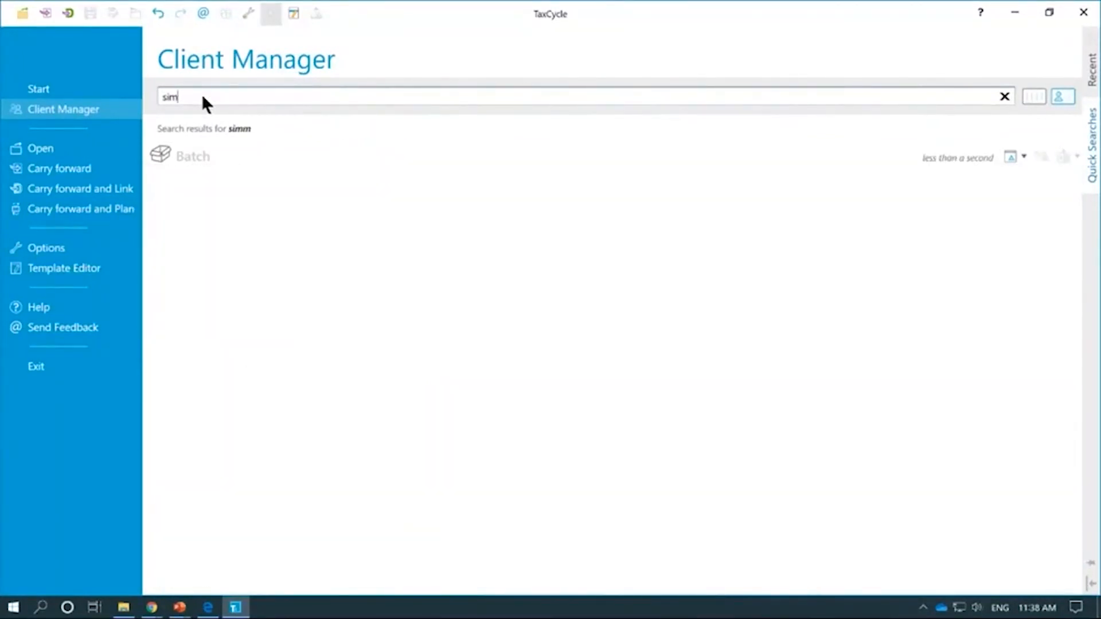
type("ms")
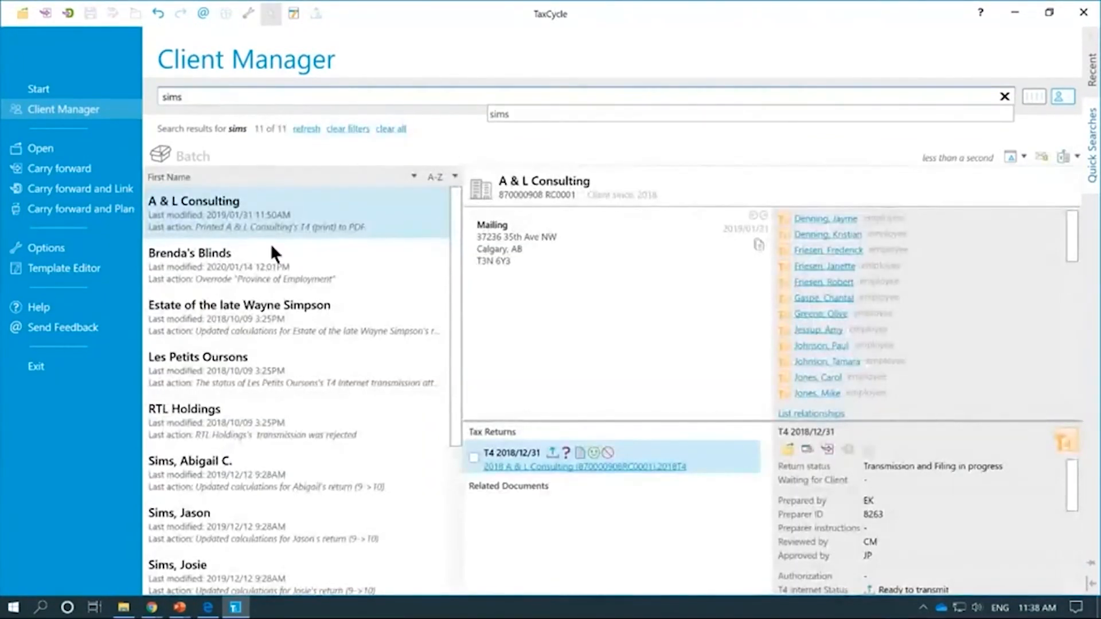
left_click(256, 469)
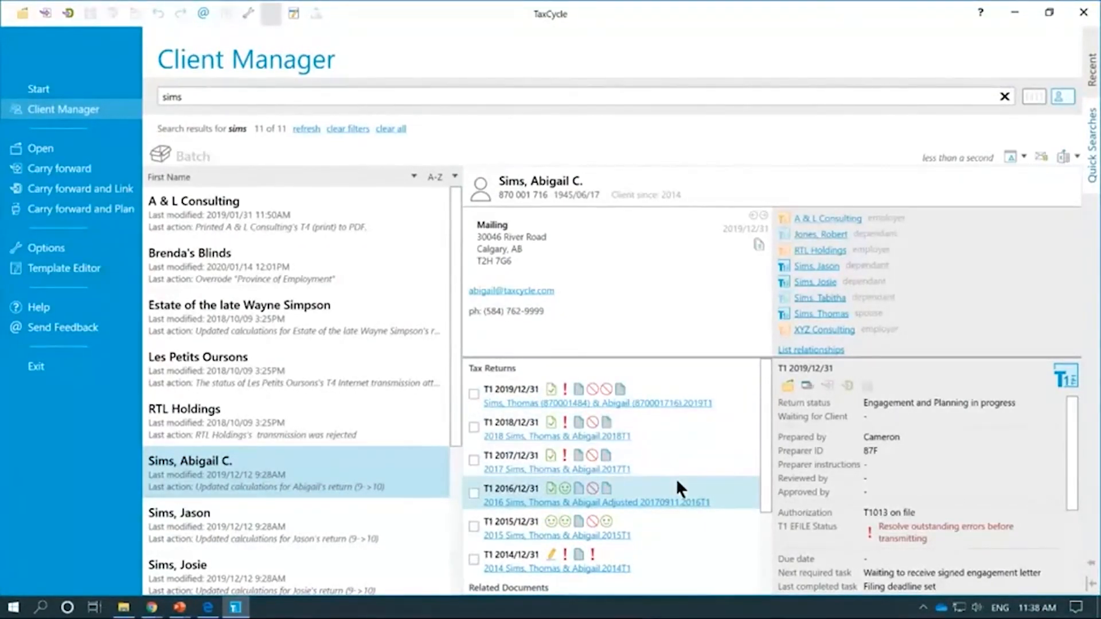
Step: Review the client's 2014, 2017 and 2019 T1 return details
scroll(677, 484, "down", 3)
scroll(677, 486, "down", 2)
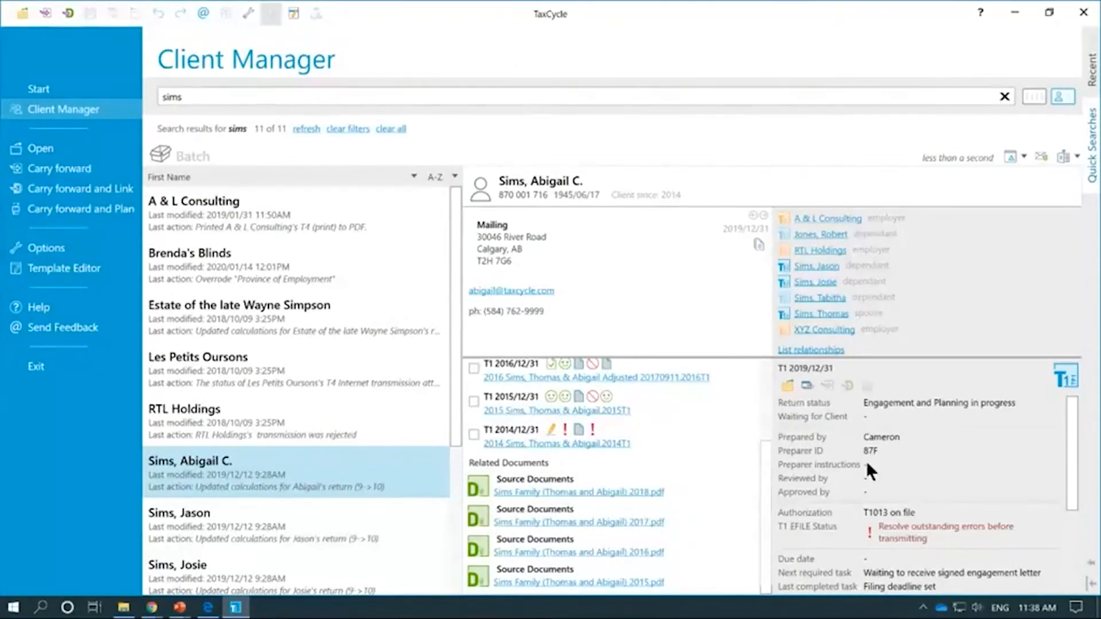
scroll(707, 390, "up", 3)
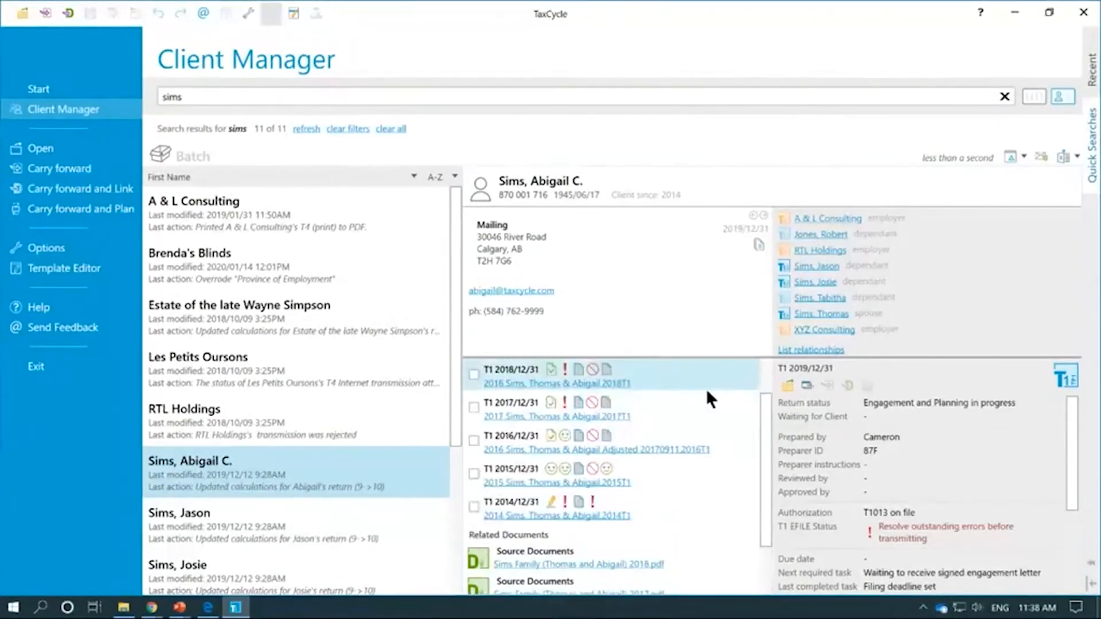
left_click(743, 449)
left_click(683, 508)
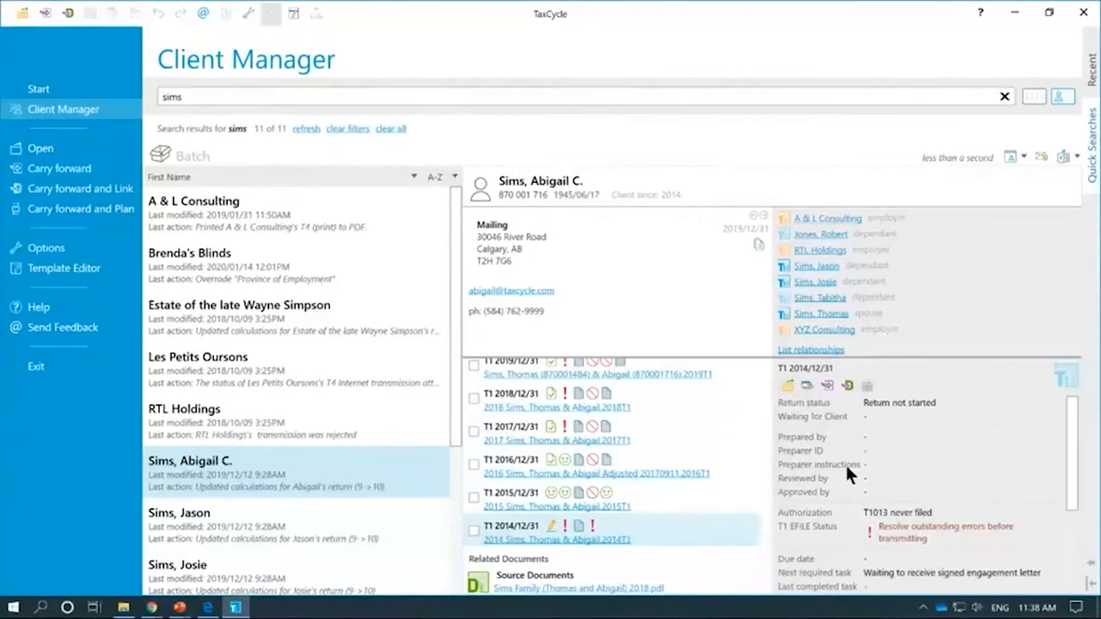
left_click(700, 491)
left_click(721, 463)
left_click(727, 431)
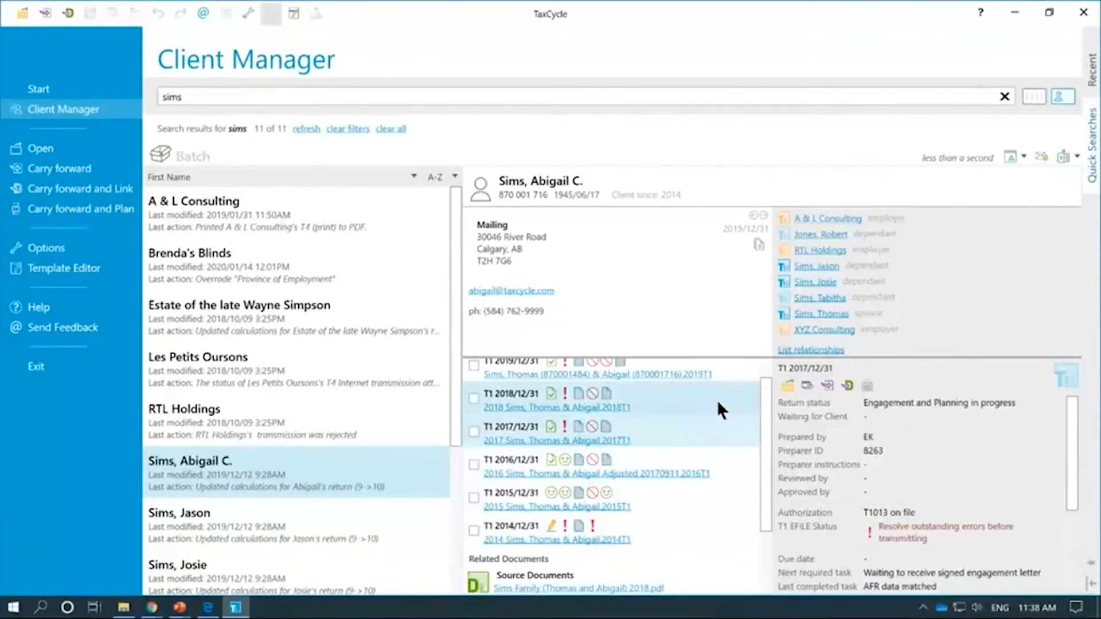
left_click(745, 373)
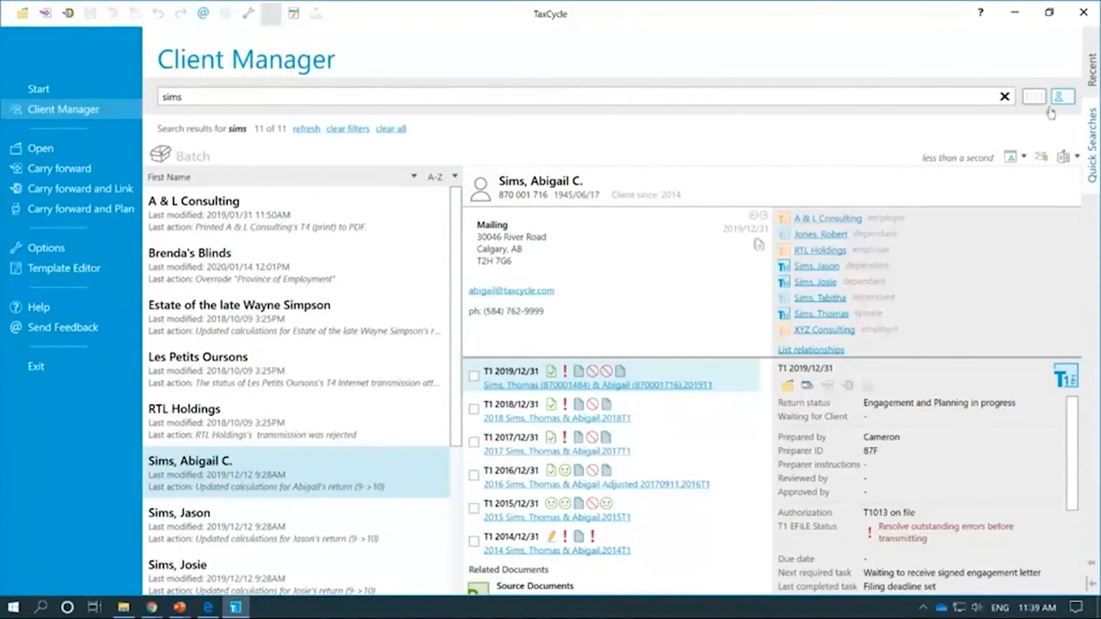
Step: Return the results to grid view and switch over to File Explorer
left_click(1034, 97)
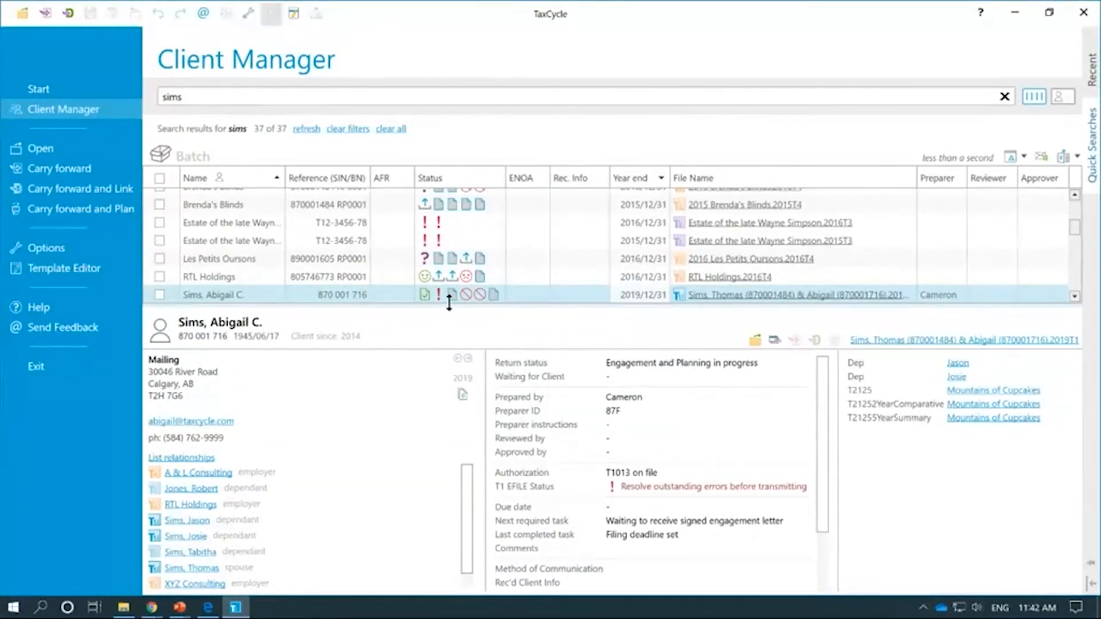
left_click(254, 102)
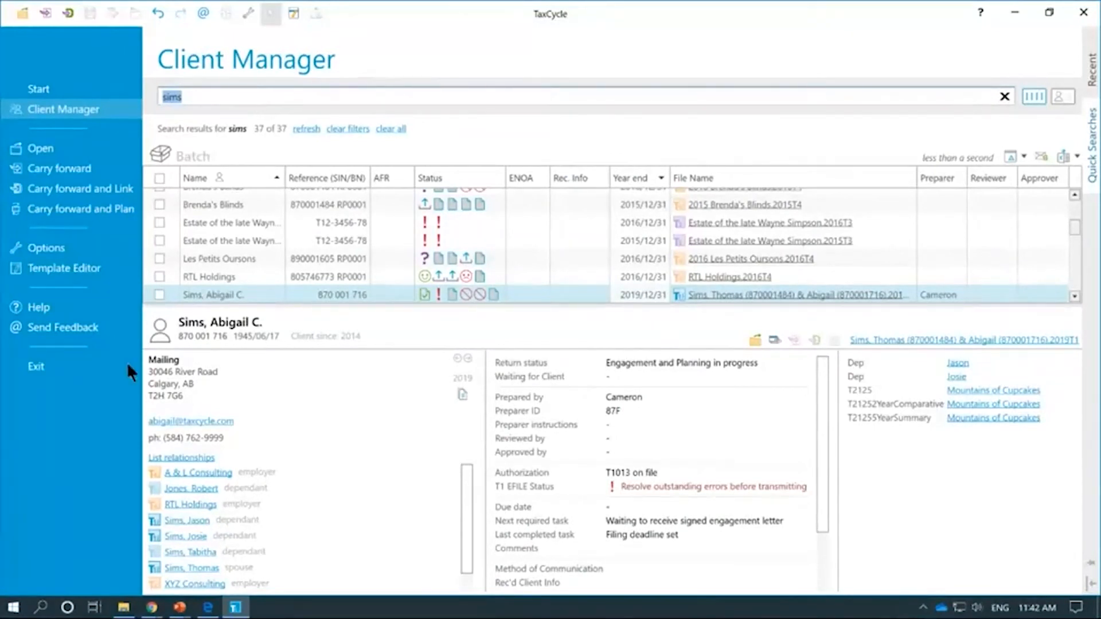
left_click(124, 607)
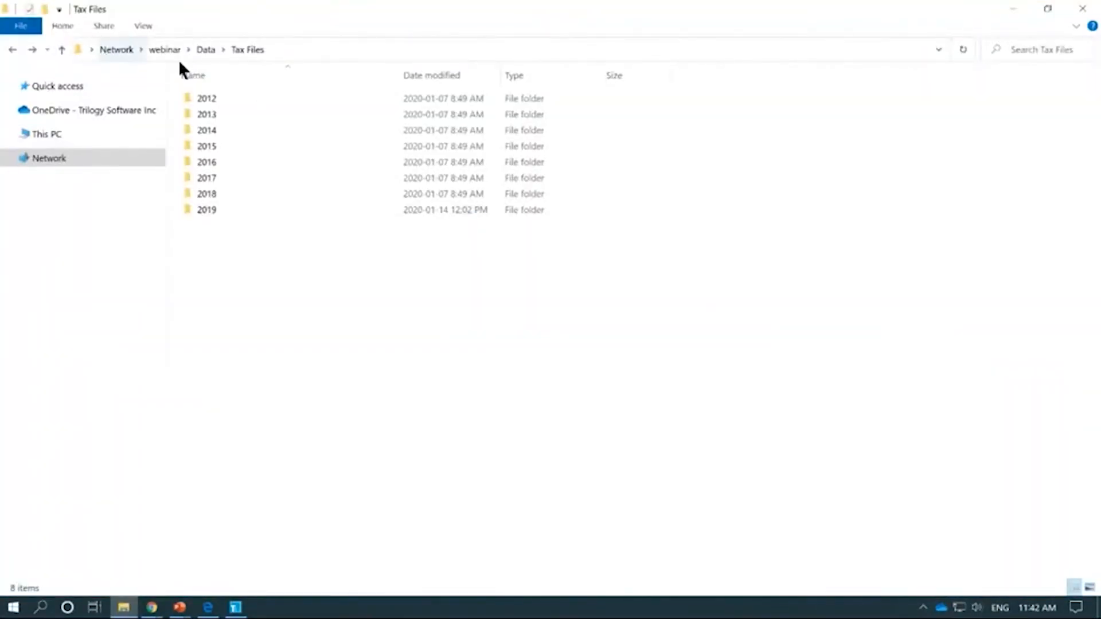
Step: Go up from Tax Files to the \\webinar\Data folder via the address bar
left_click(294, 50)
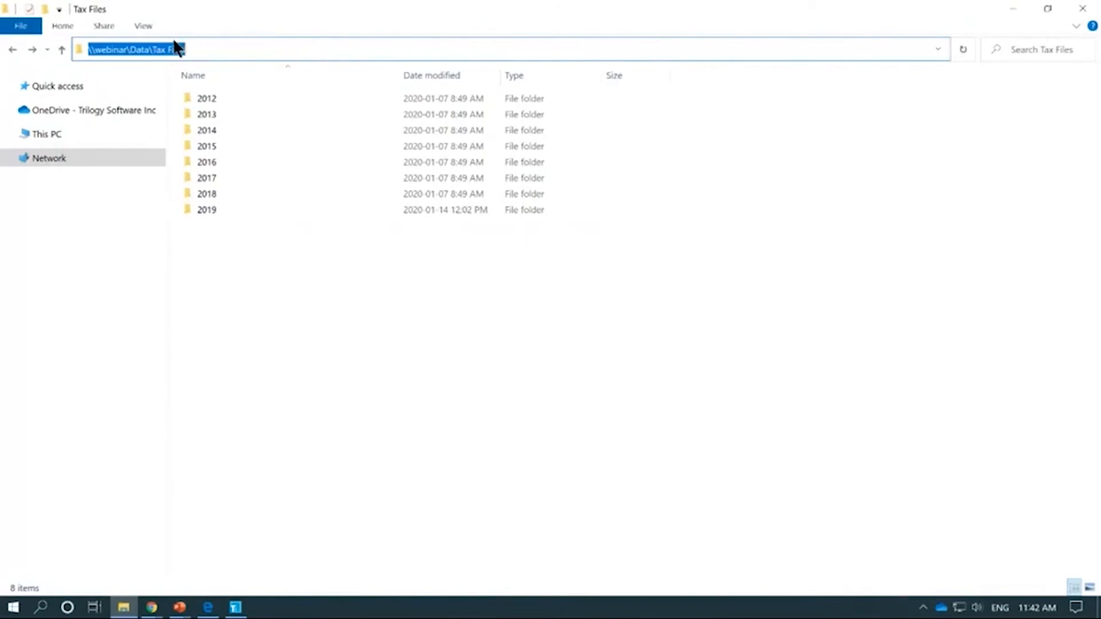
left_click(156, 50)
left_click_drag(152, 49, 290, 54)
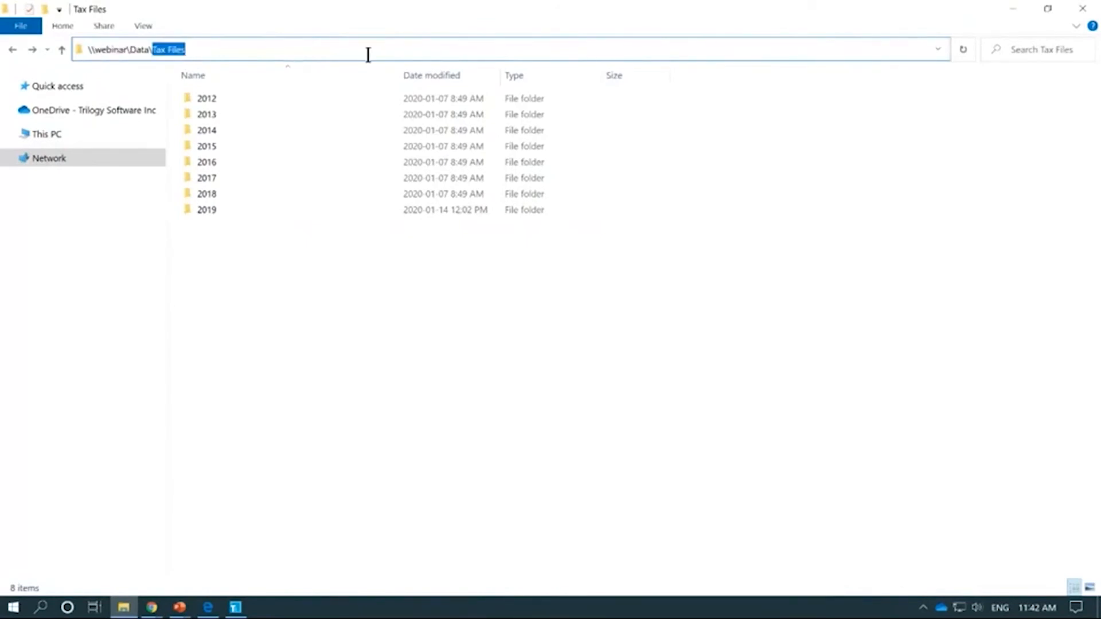
key("BackSpace")
key("Return")
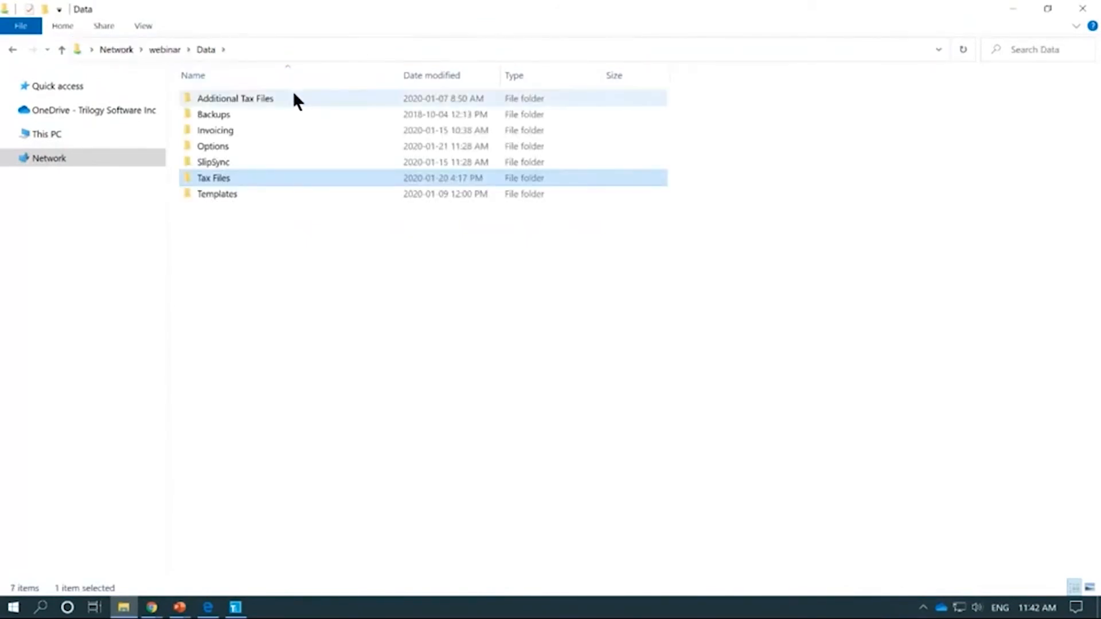
Step: Open the Additional Tax Files folder, select its full path, and return to TaxCycle
mouse_move(292, 98)
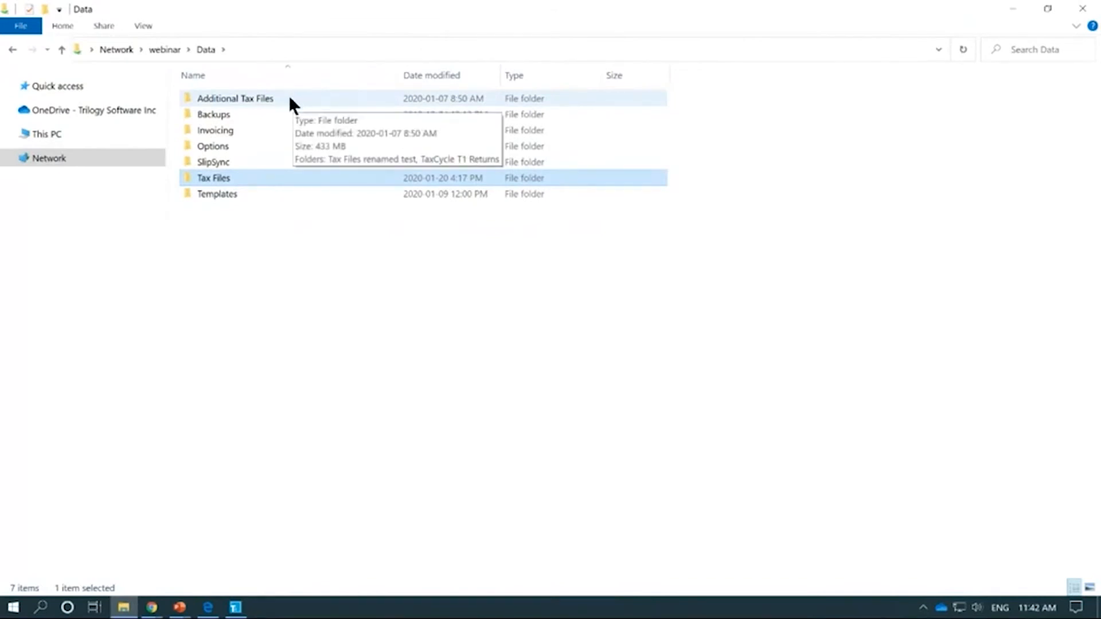
double_click(290, 99)
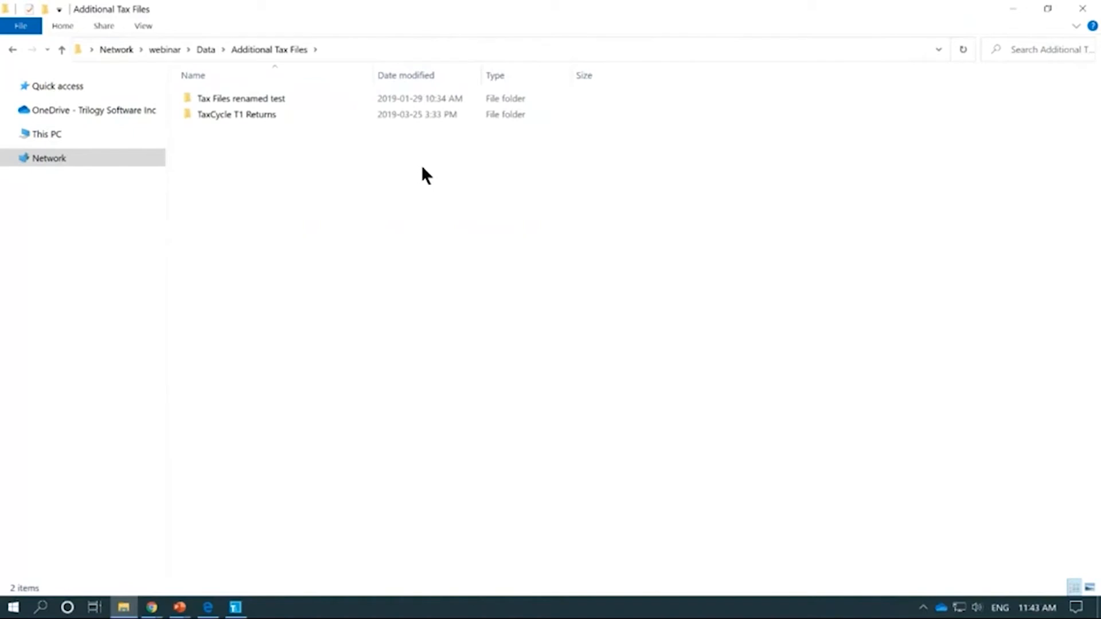
left_click(374, 50)
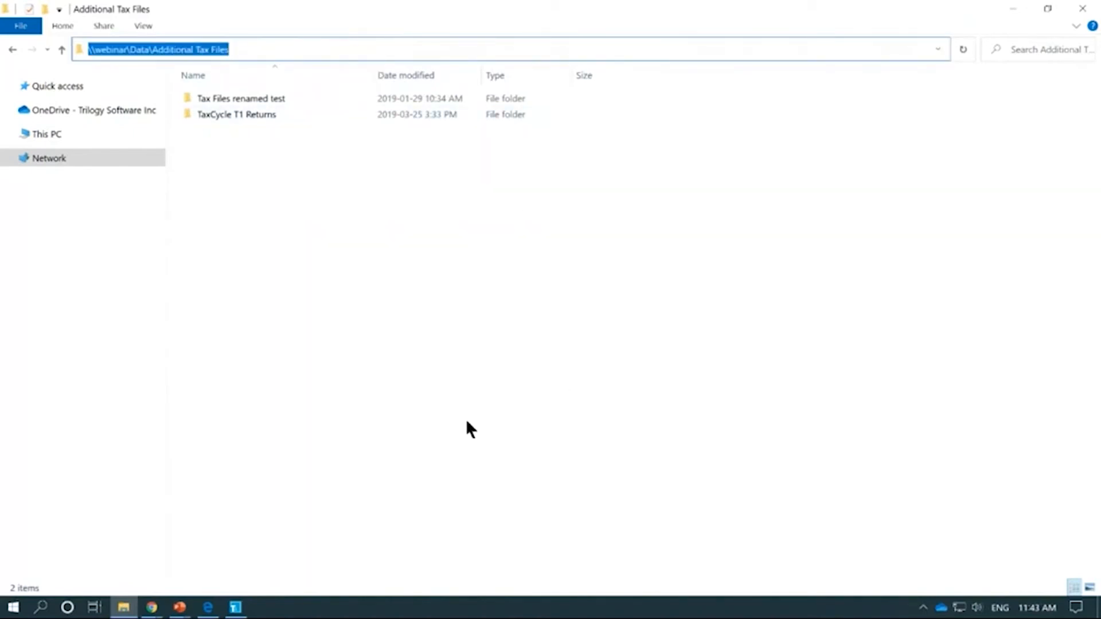
left_click(234, 611)
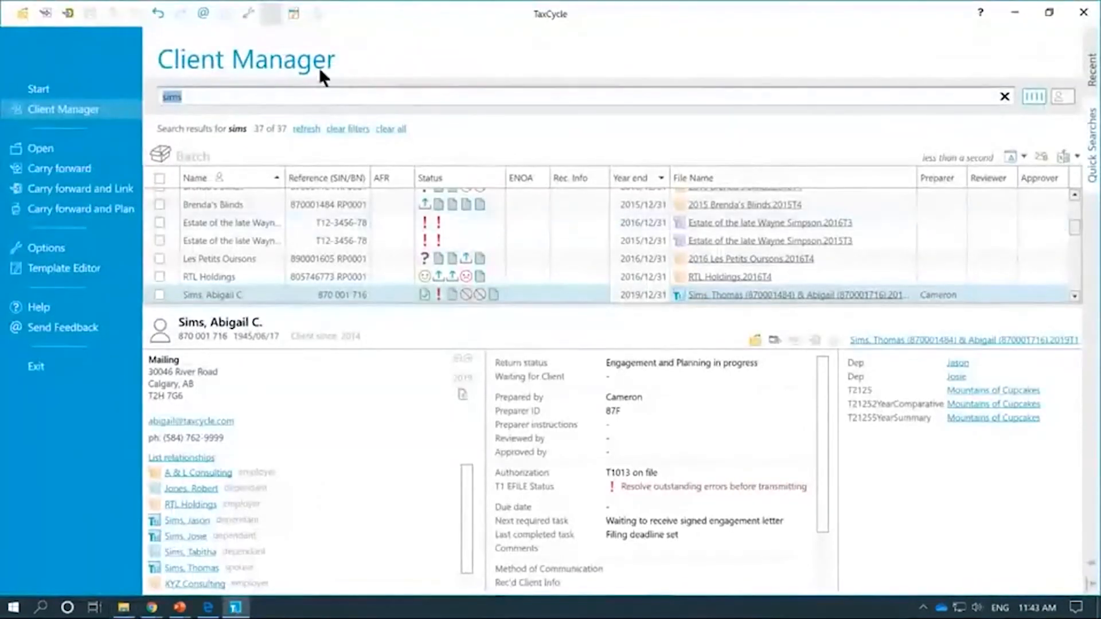
Step: Check the Client Manager Monitored Folders, currently only \\webinar\Data\Tax Files, then open Build an index
left_click(247, 15)
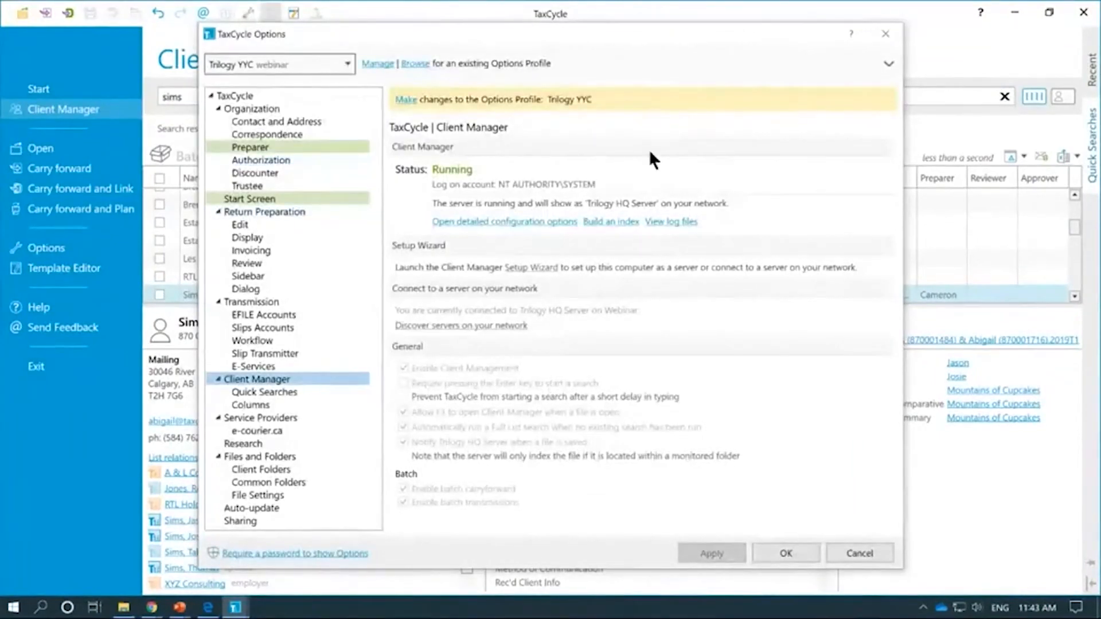
left_click(536, 223)
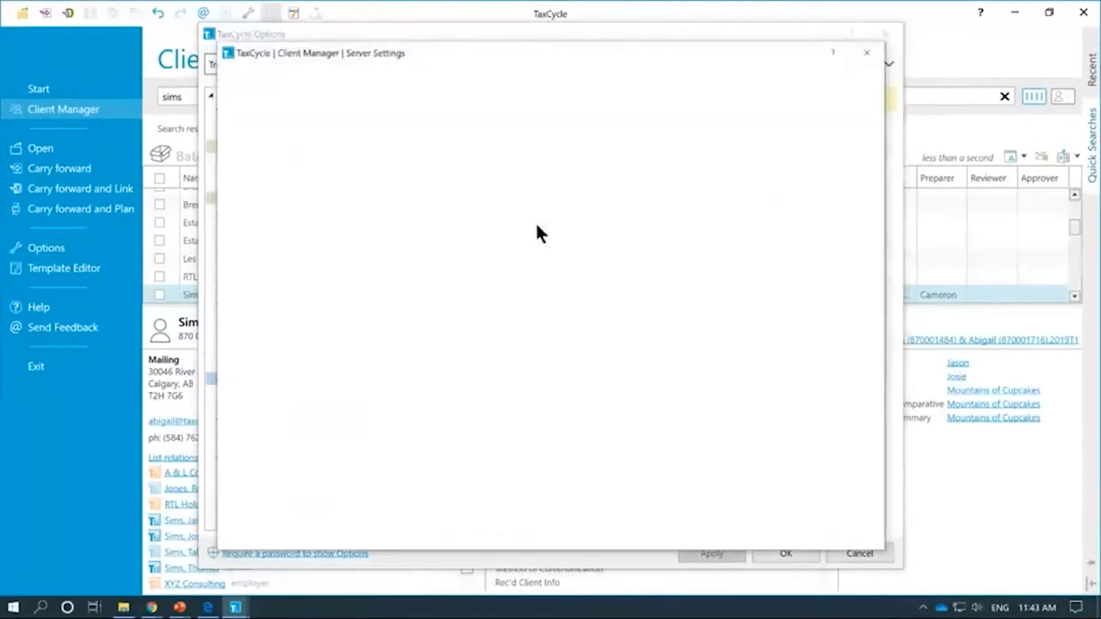
left_click(290, 93)
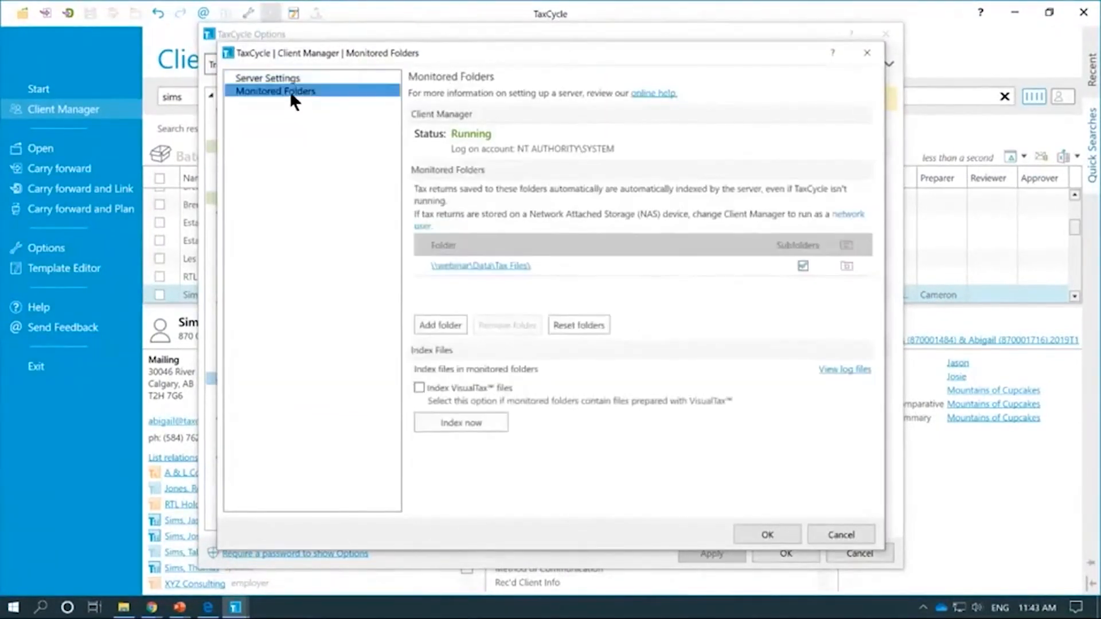
left_click(833, 533)
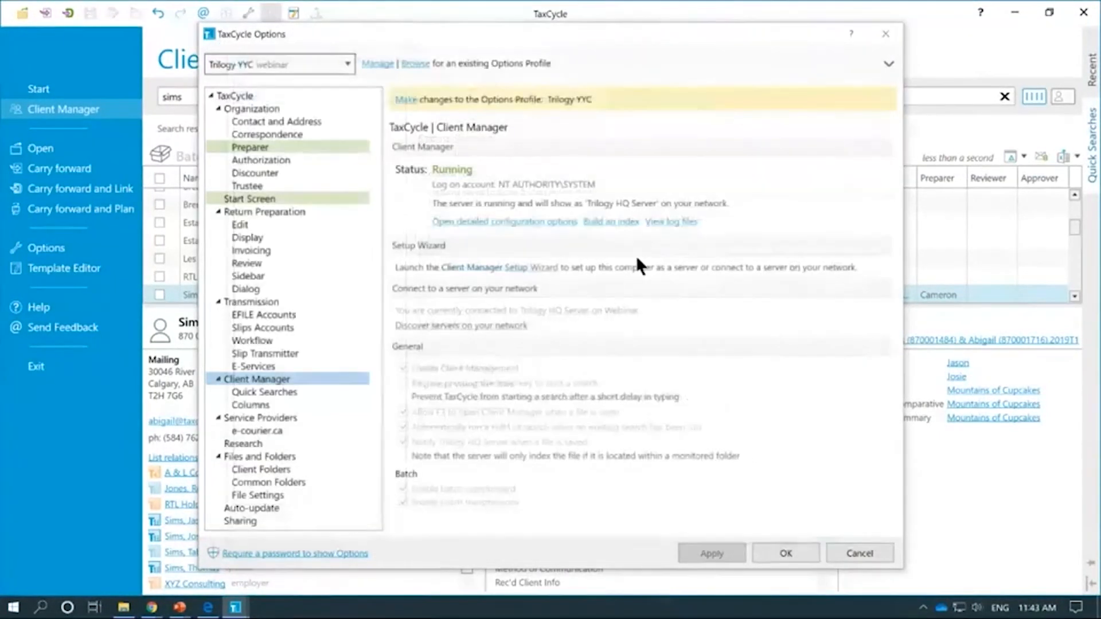
left_click(621, 229)
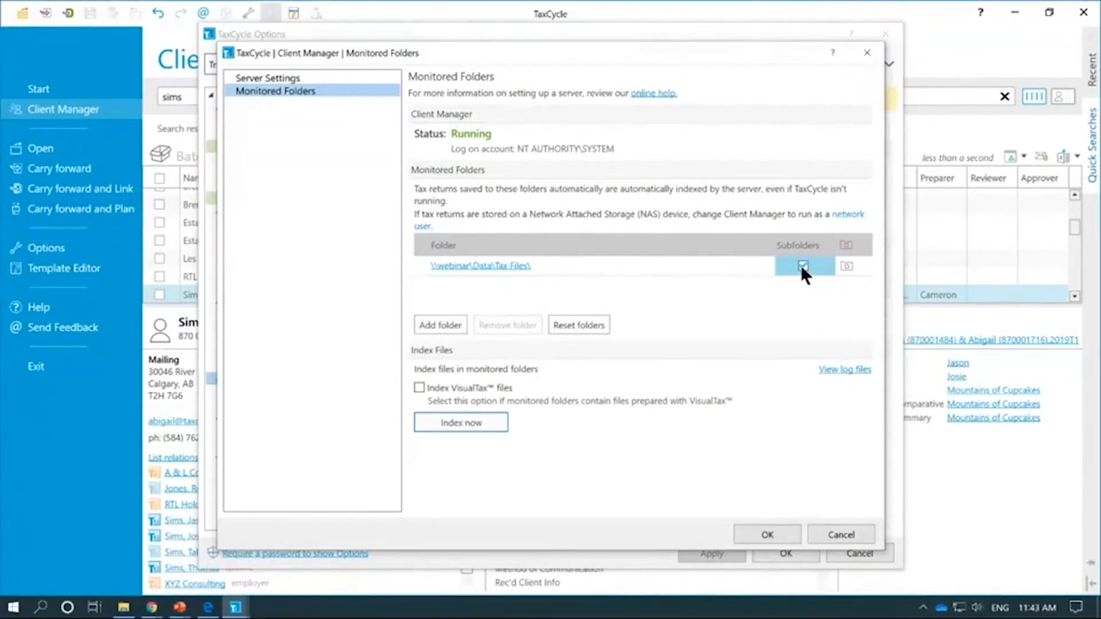
Step: Add \\webinar\Data\Additional Tax Files as a monitored folder, including its subfolders
left_click(452, 328)
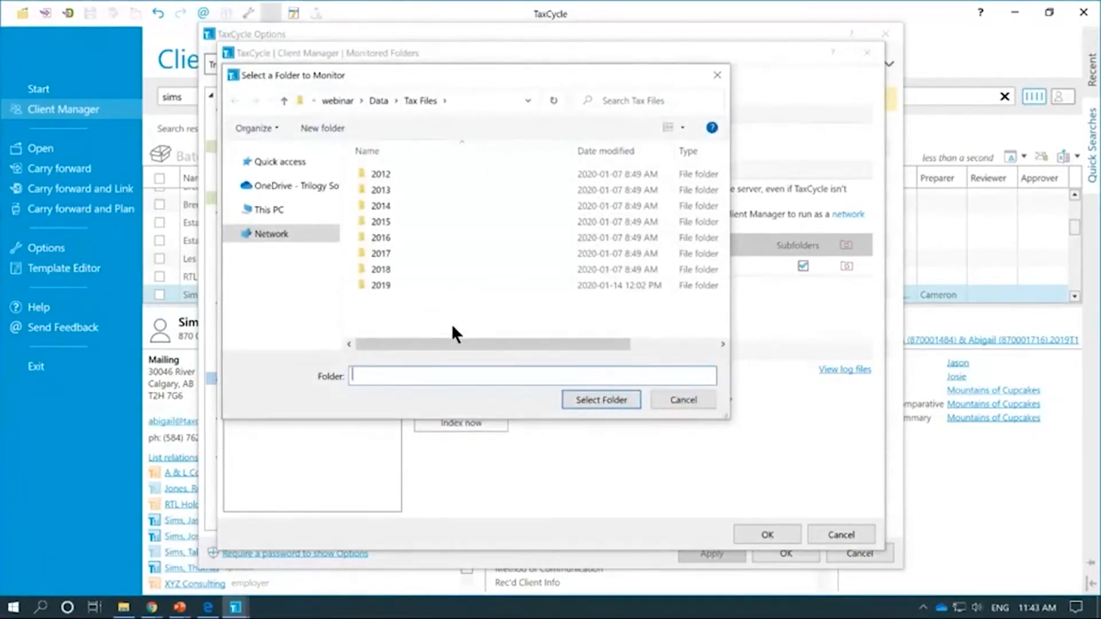
type("\\\\webinar\\Data\\Additional Tax Files")
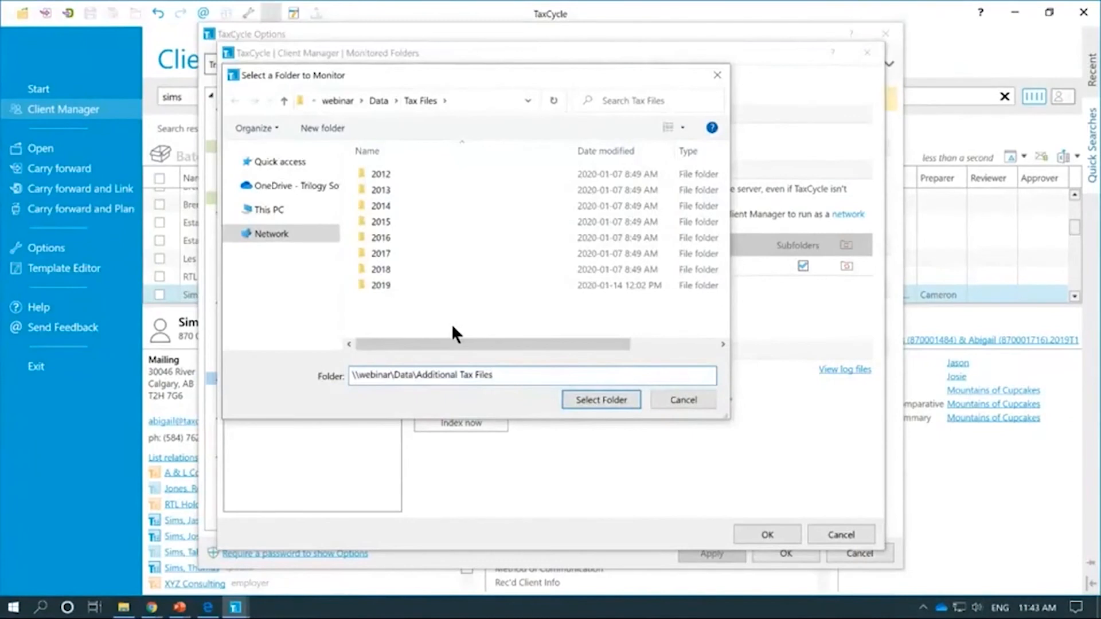
left_click(377, 100)
double_click(394, 173)
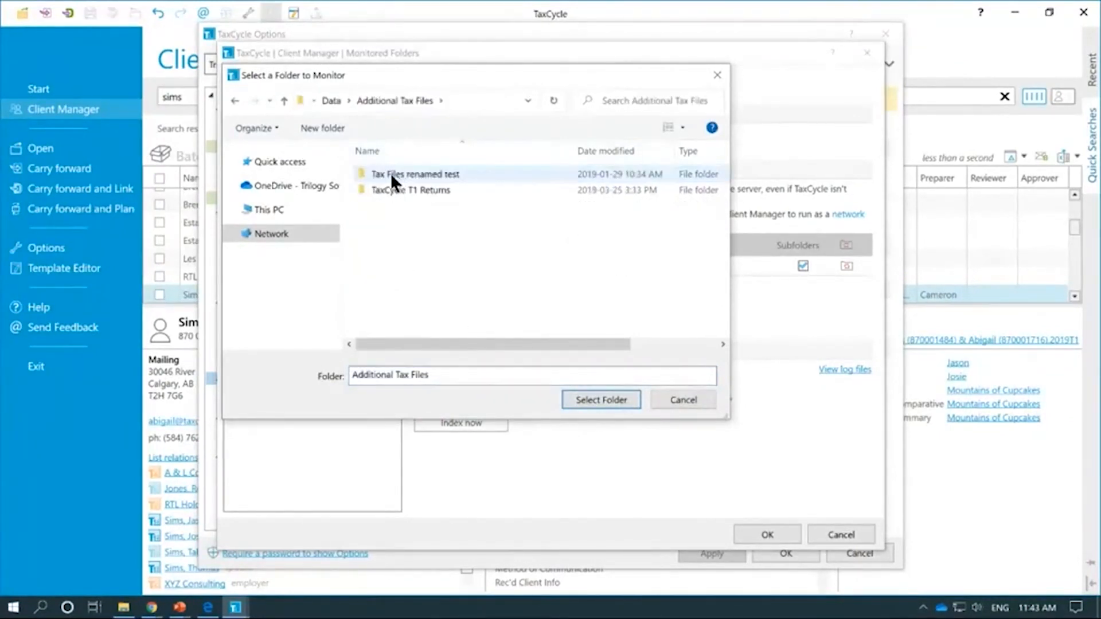
left_click(625, 401)
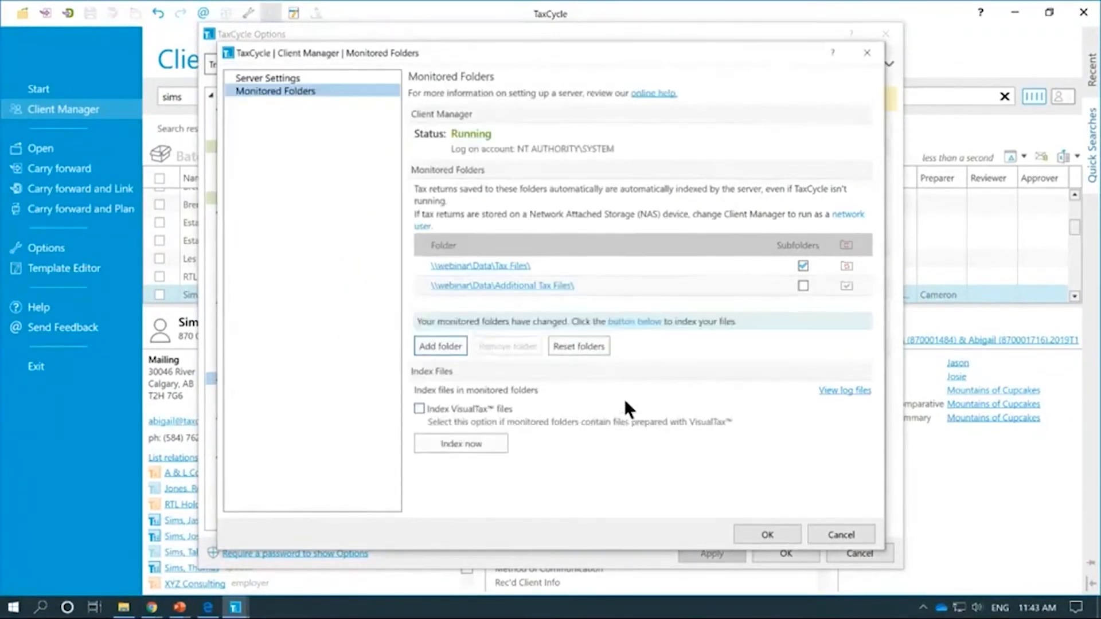
left_click(801, 285)
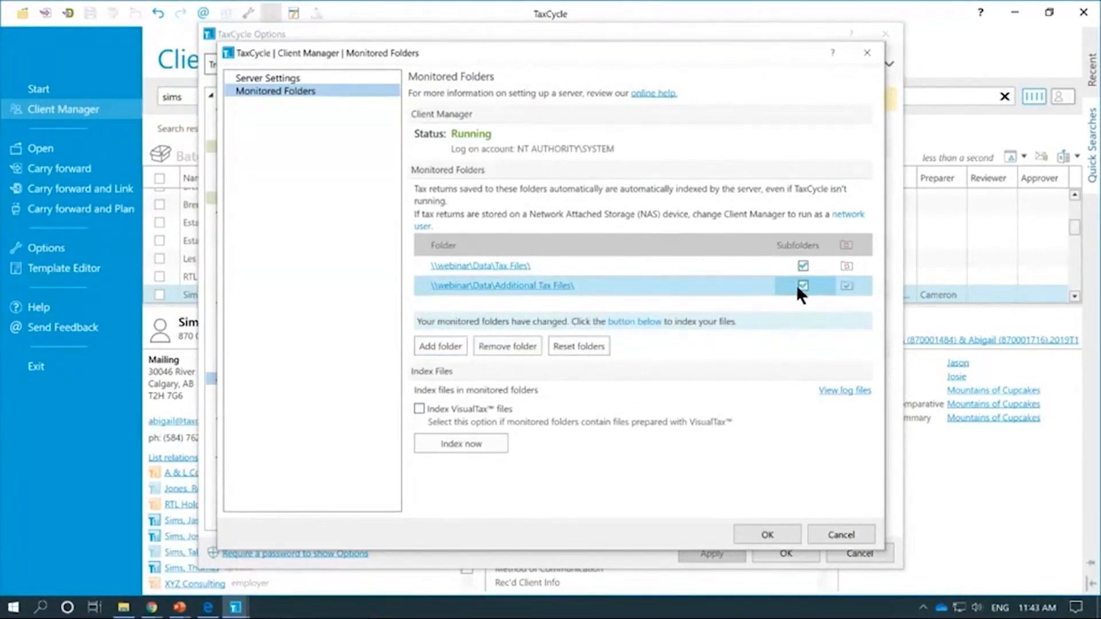
Step: Open the Additional Tax Files folder in File Explorer to check it, then close it
left_click(558, 294)
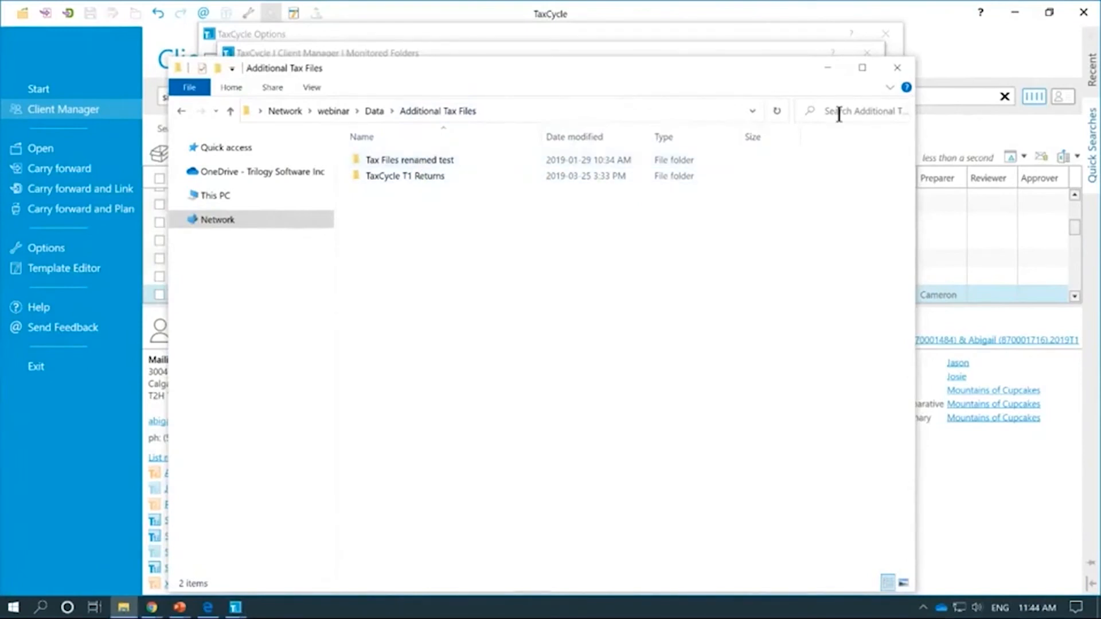
left_click(906, 68)
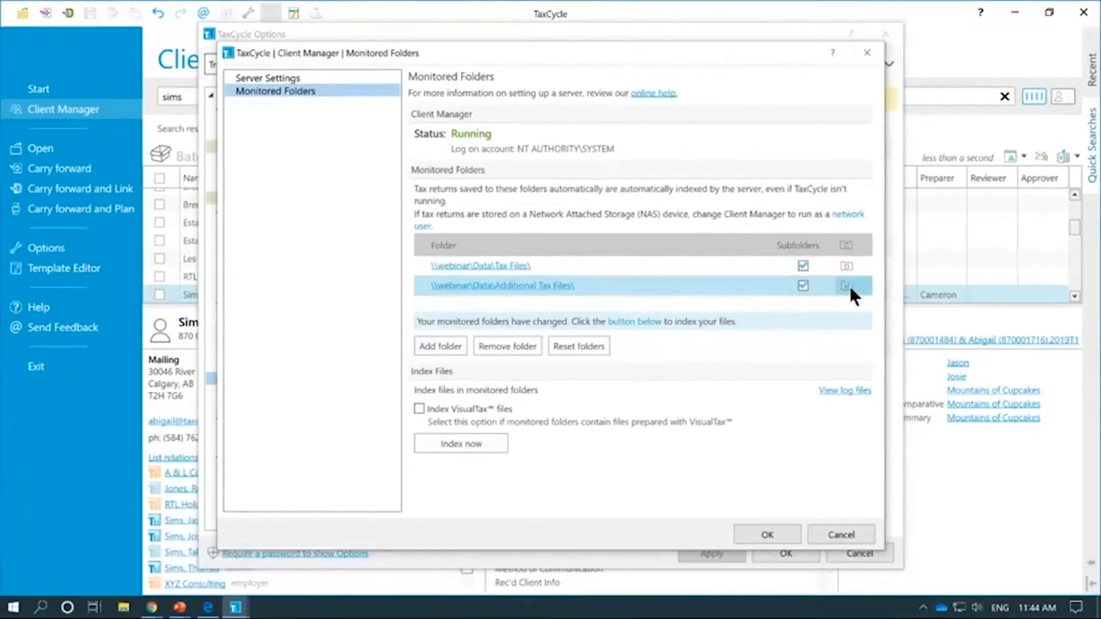
mouse_move(849, 287)
Step: Start indexing all 735 monitored files and view the Server Settings page
left_click(480, 442)
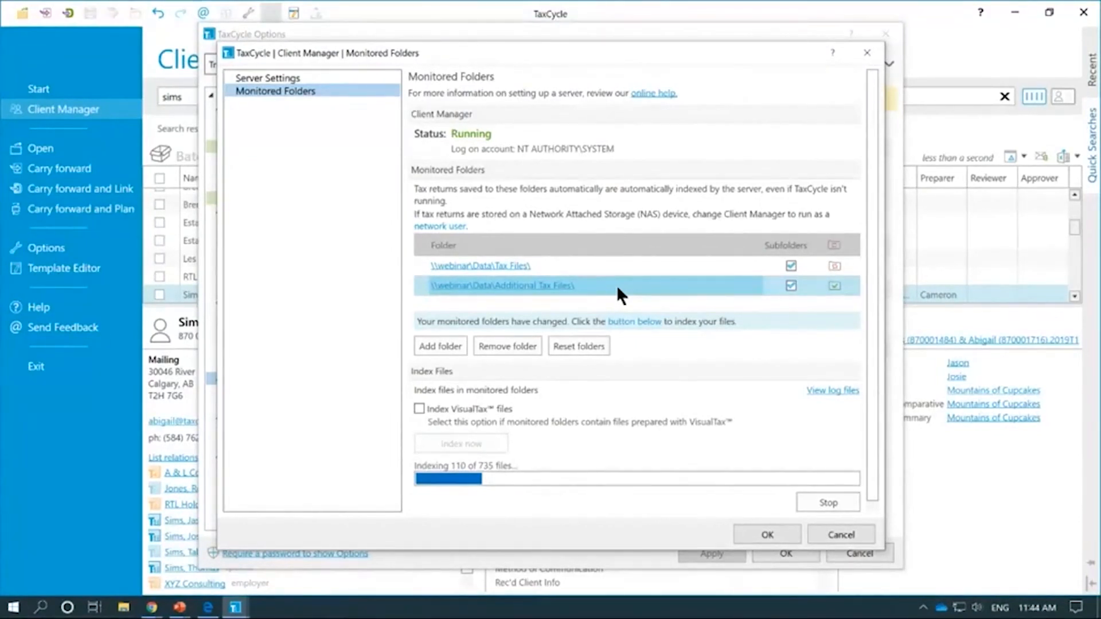
left_click(287, 78)
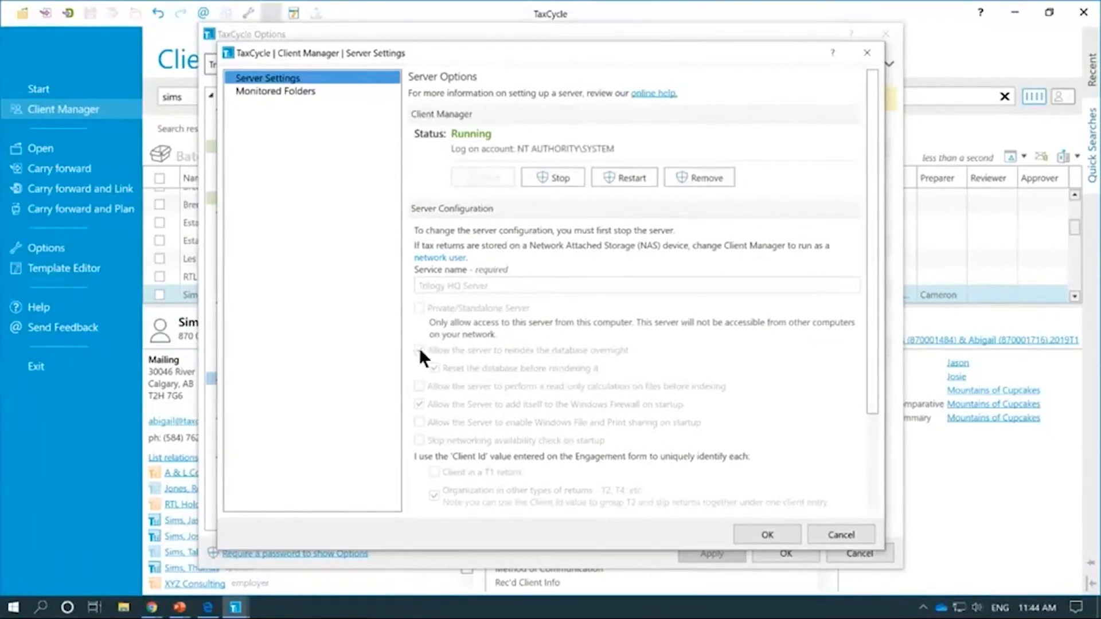
Step: Return to Monitored Folders, now listing Tax Files and Additional Tax Files with subfolders
left_click(301, 91)
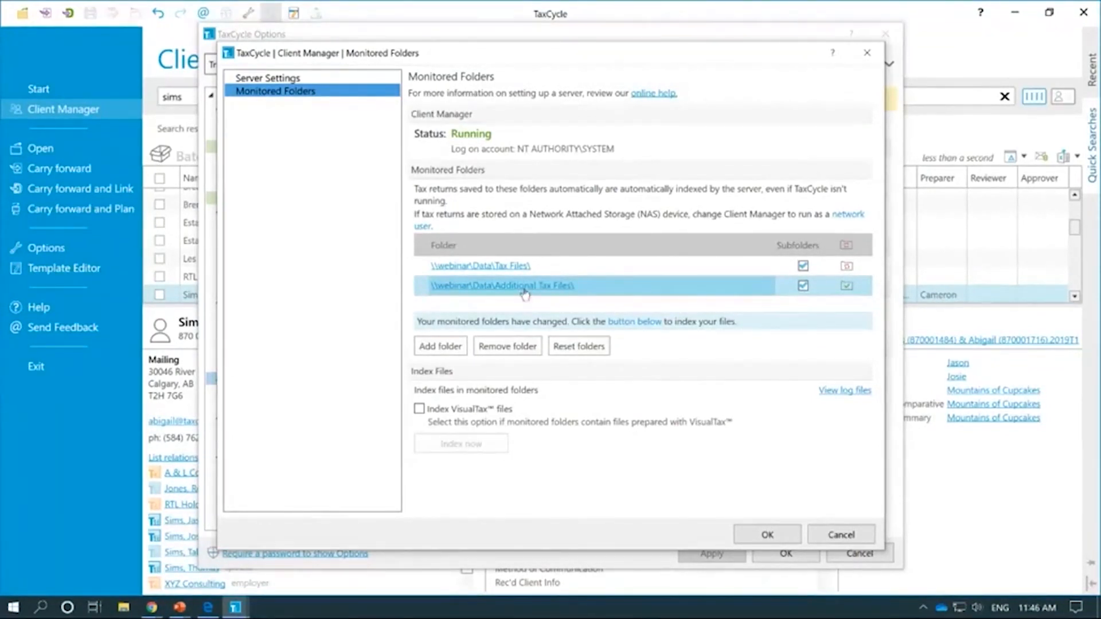
Step: Accept the monitored folder changes, close TaxCycle Options, and clear the search to list all 1123 returns
left_click(760, 534)
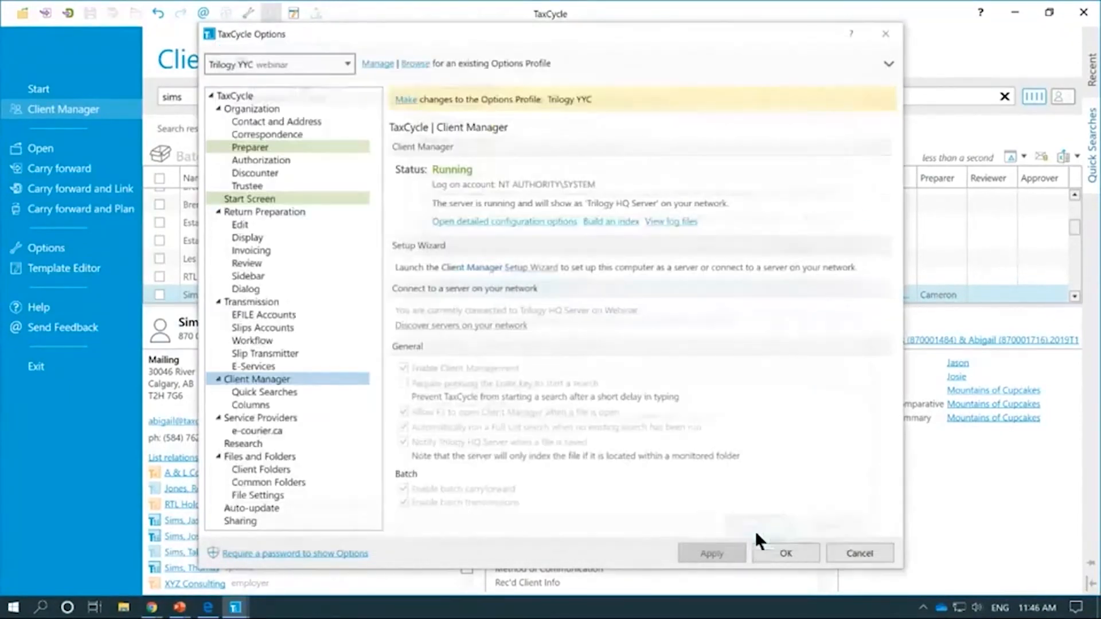
left_click(780, 546)
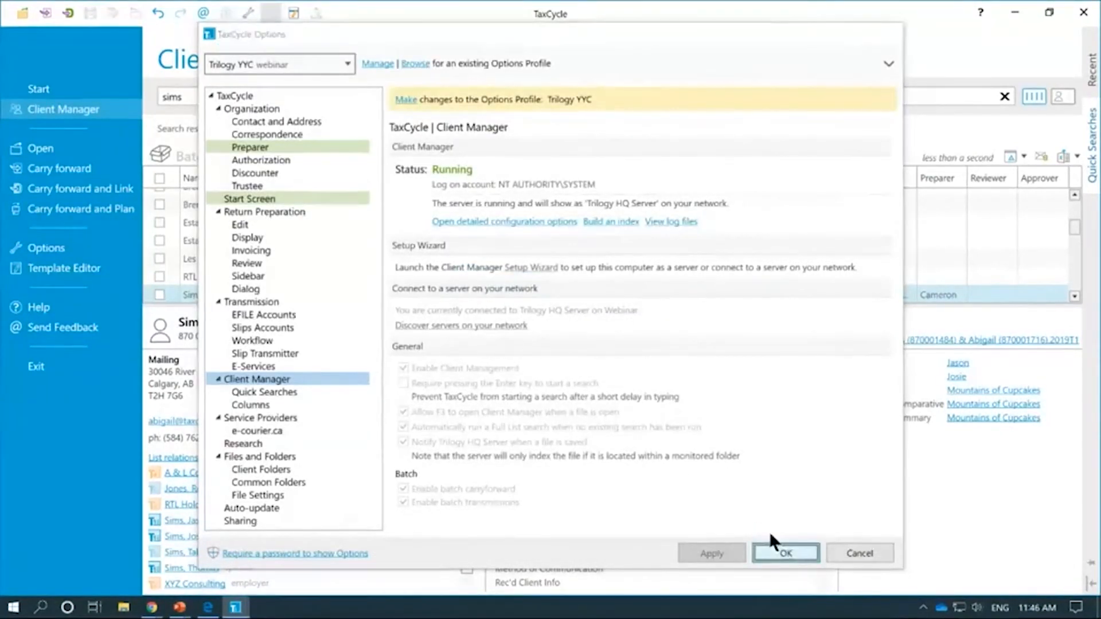
left_click(399, 131)
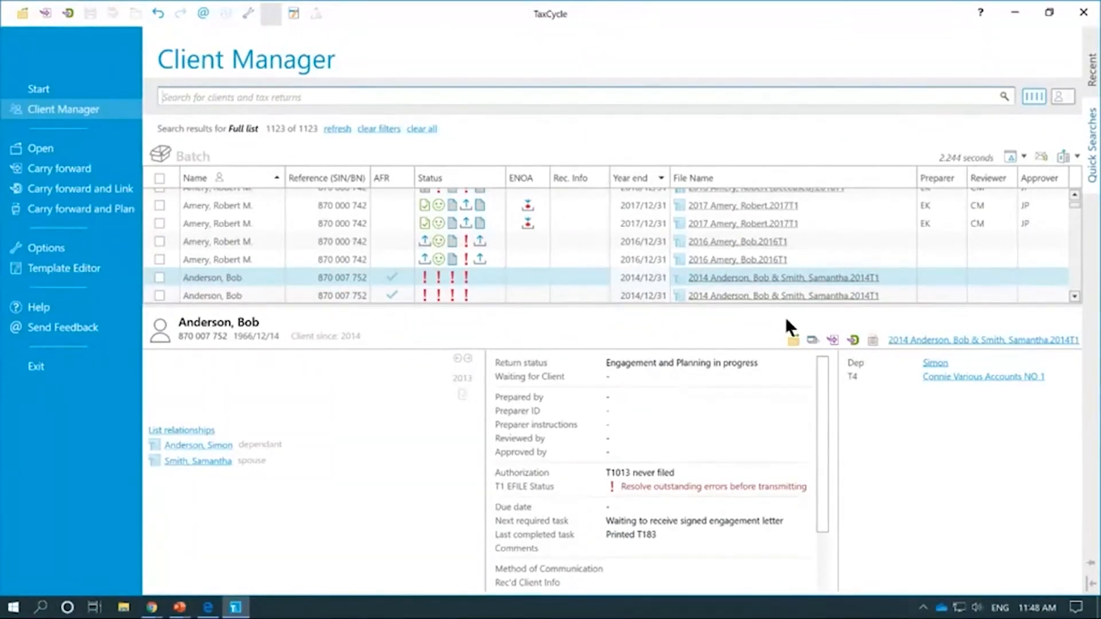
Step: Check a return's actions menu, then search the client list for 'sims'
right_click(660, 280)
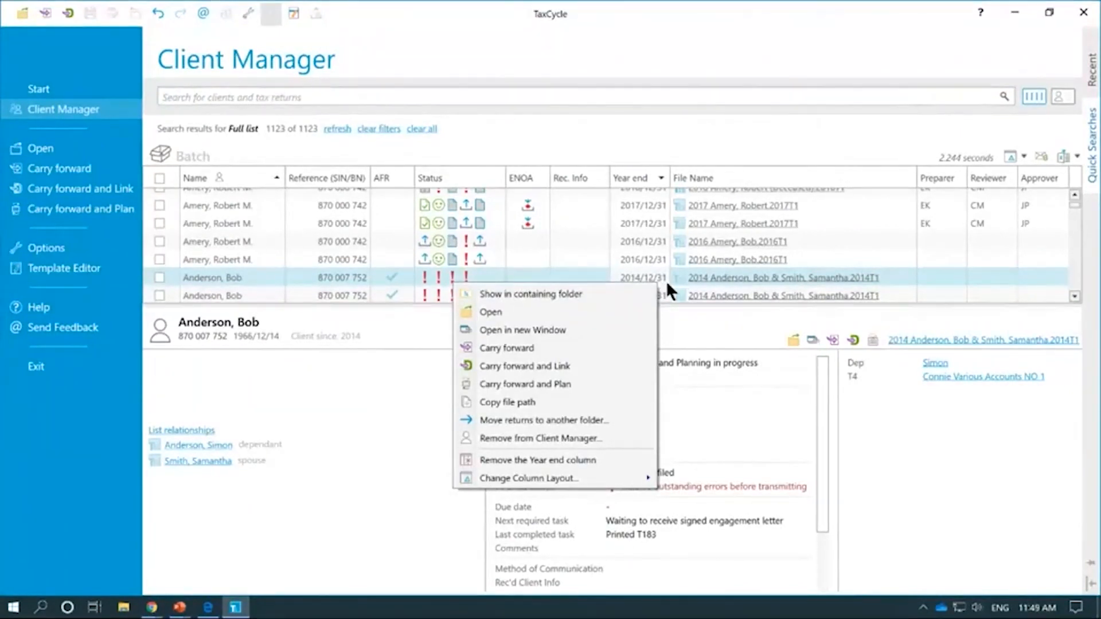
left_click(669, 279)
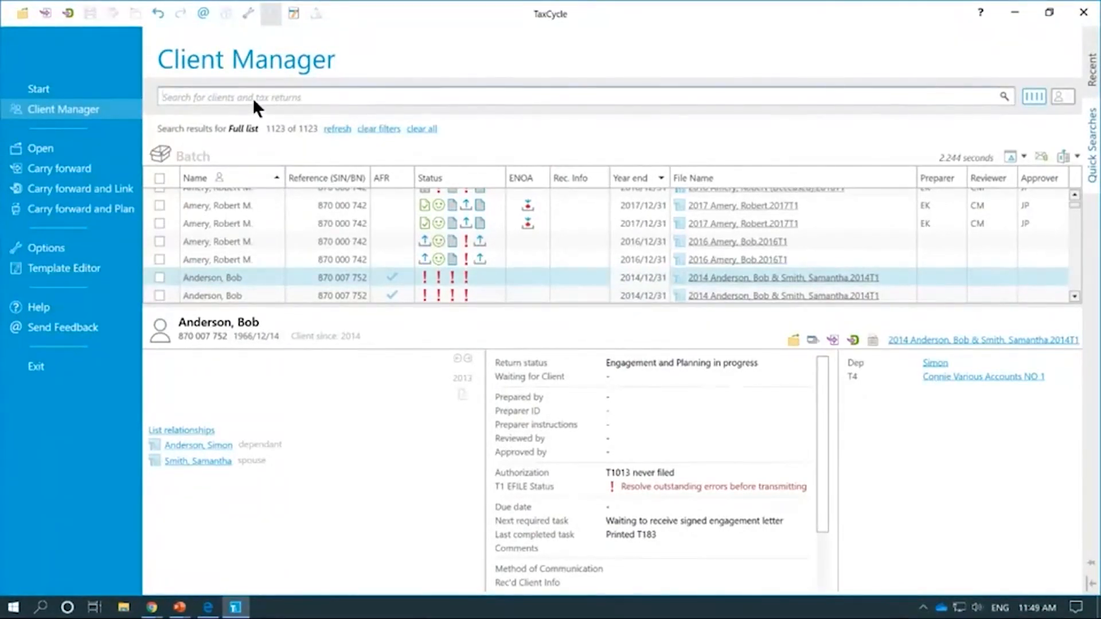
type("sims")
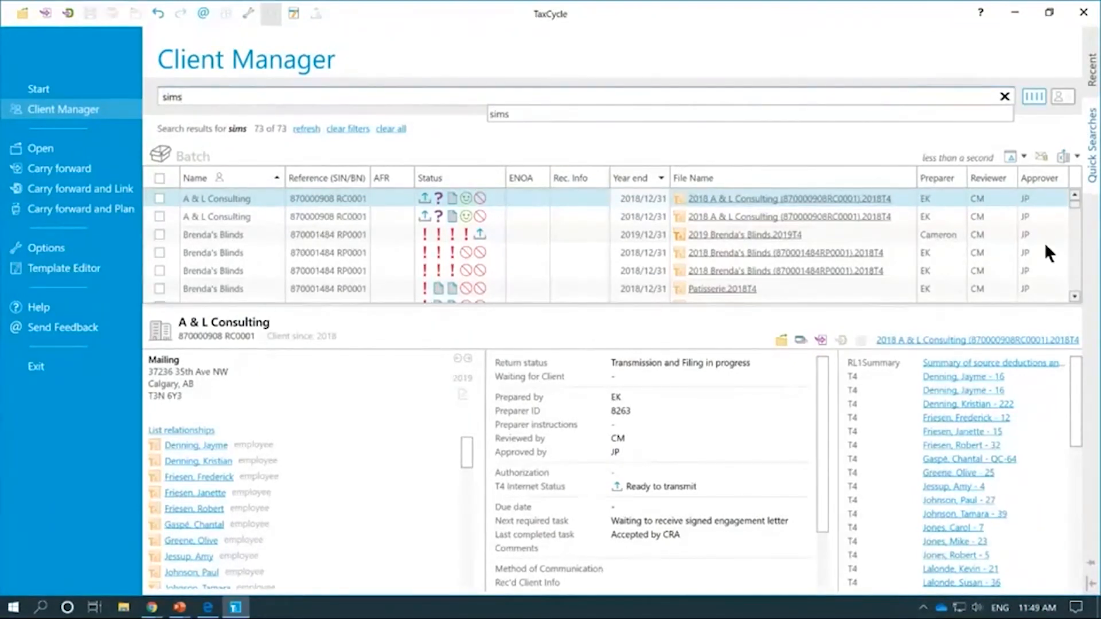
Step: Select the client's 2018/12/31 T1 return to show Preparation in progress and Waiting on DoxCycle
left_click(1074, 296)
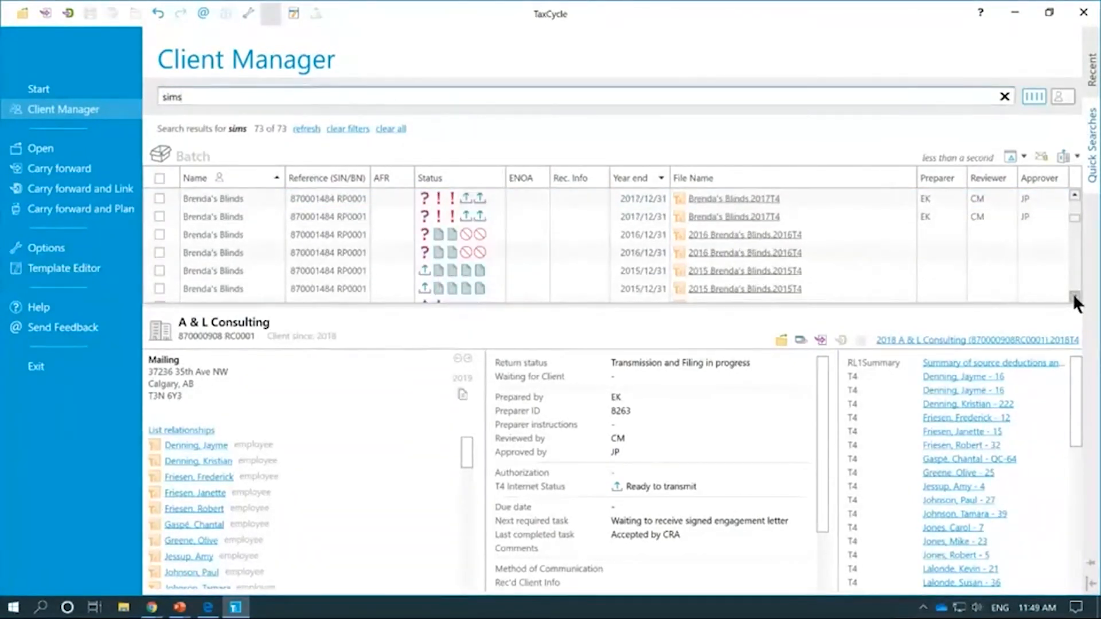
left_click_drag(1072, 294, 1072, 294)
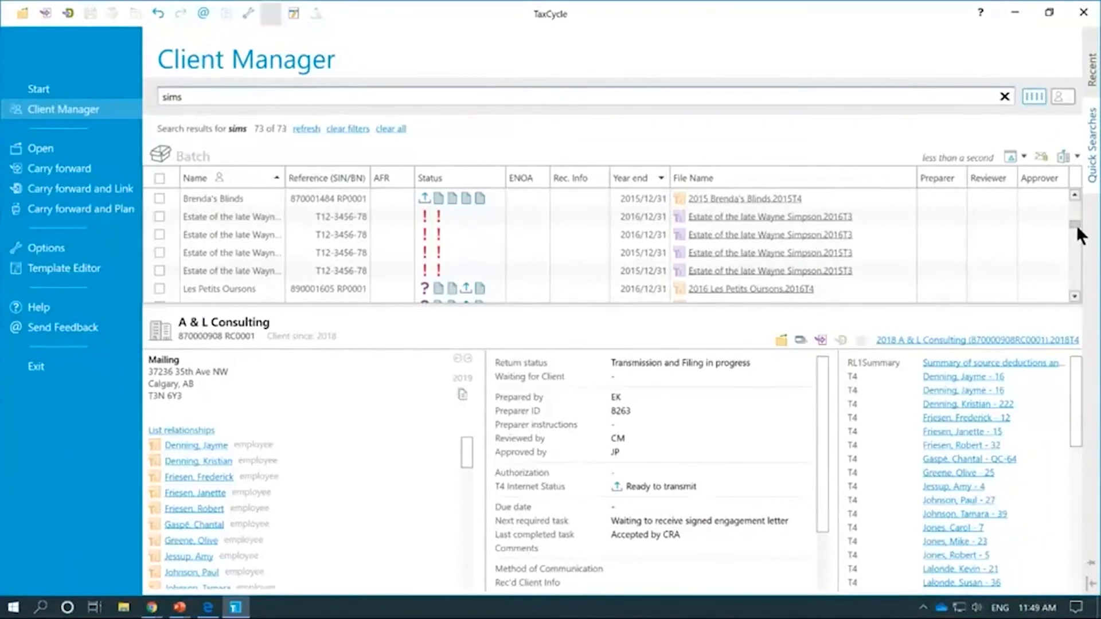
left_click_drag(1076, 226, 1074, 236)
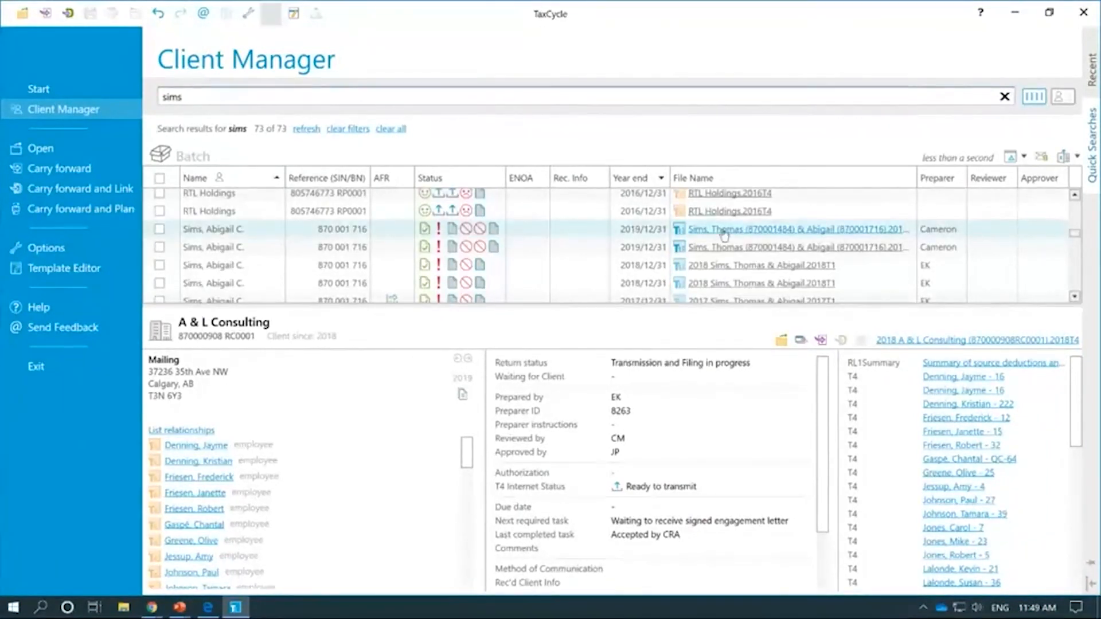
left_click(609, 233)
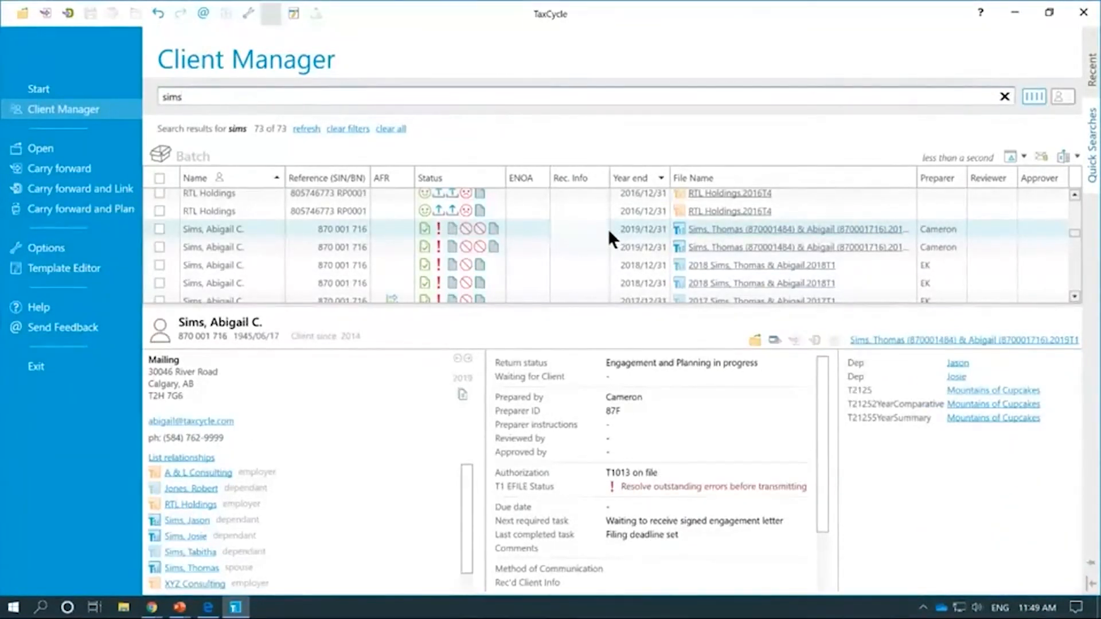
left_click(609, 249)
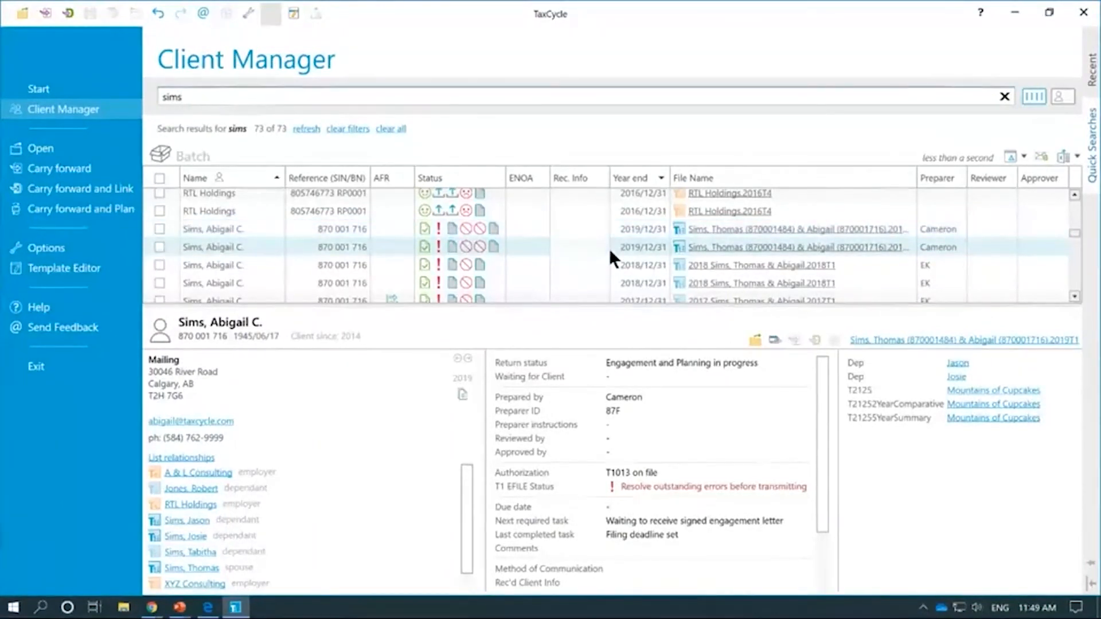
left_click(610, 277)
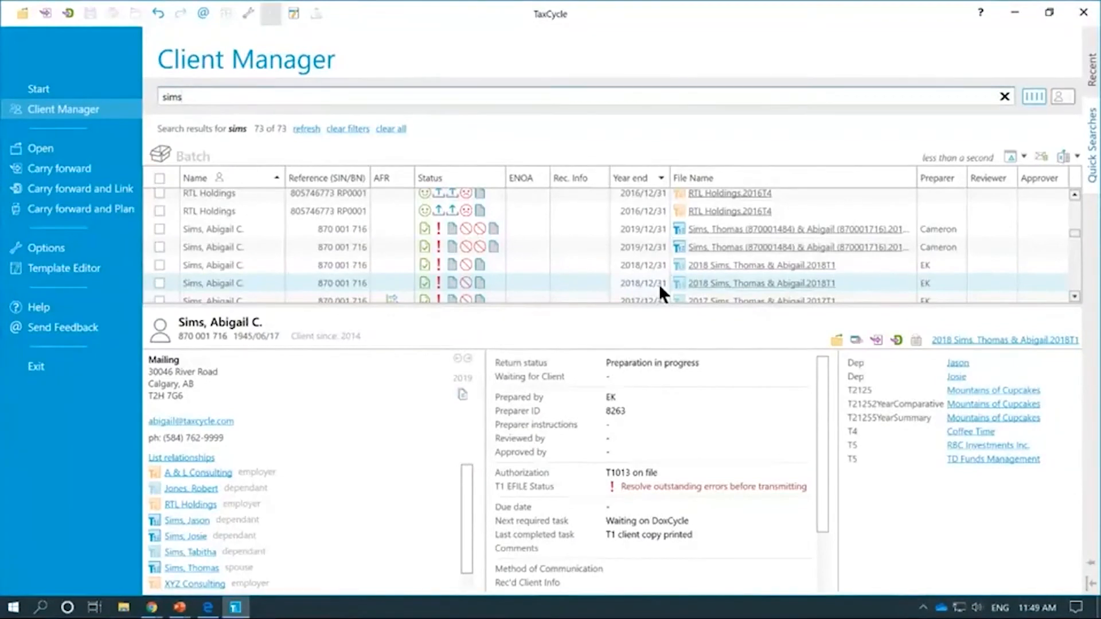
left_click(758, 285)
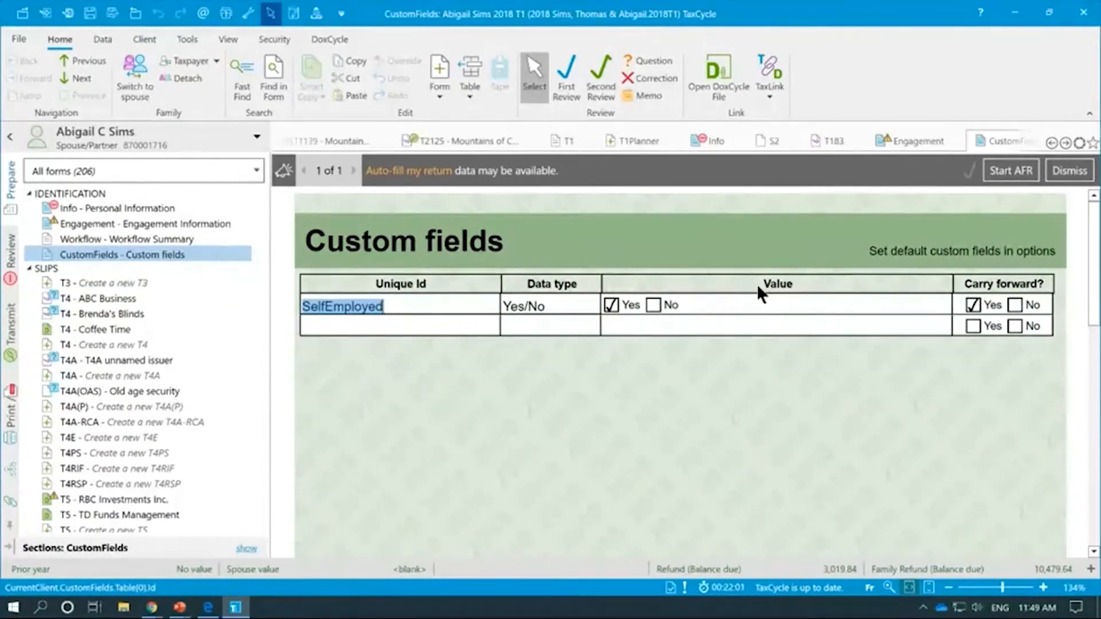
left_click(137, 17)
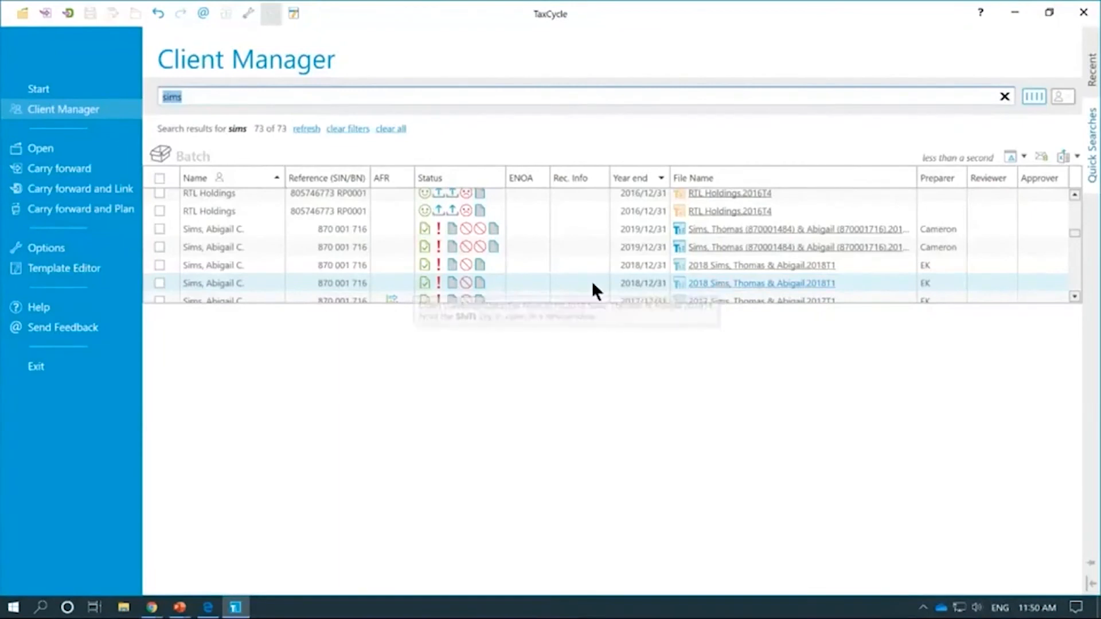
left_click(650, 282)
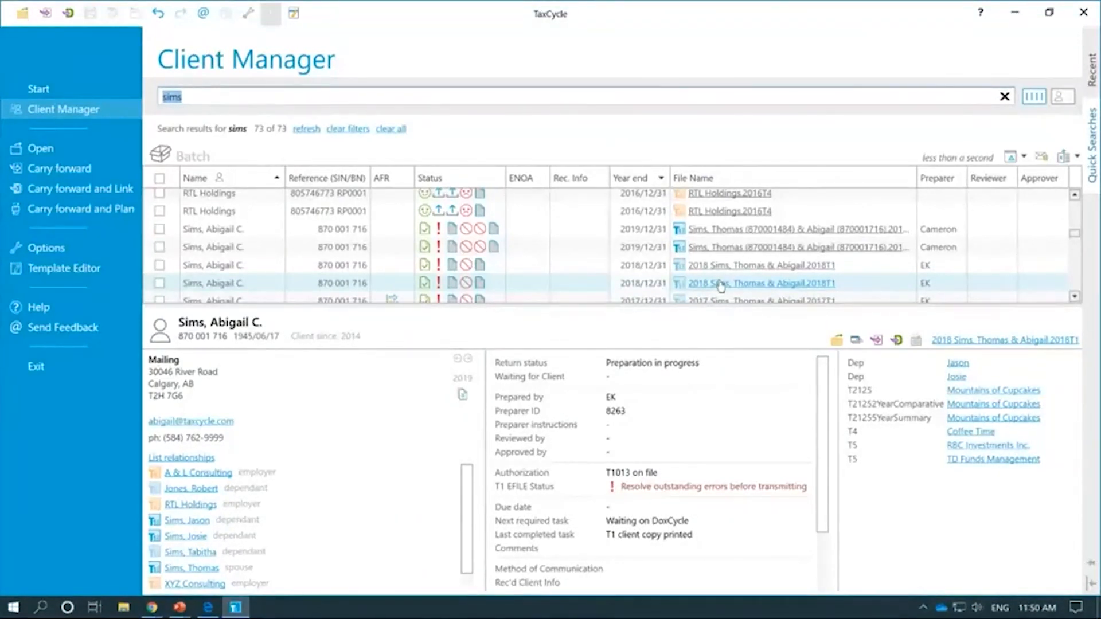
right_click(630, 284)
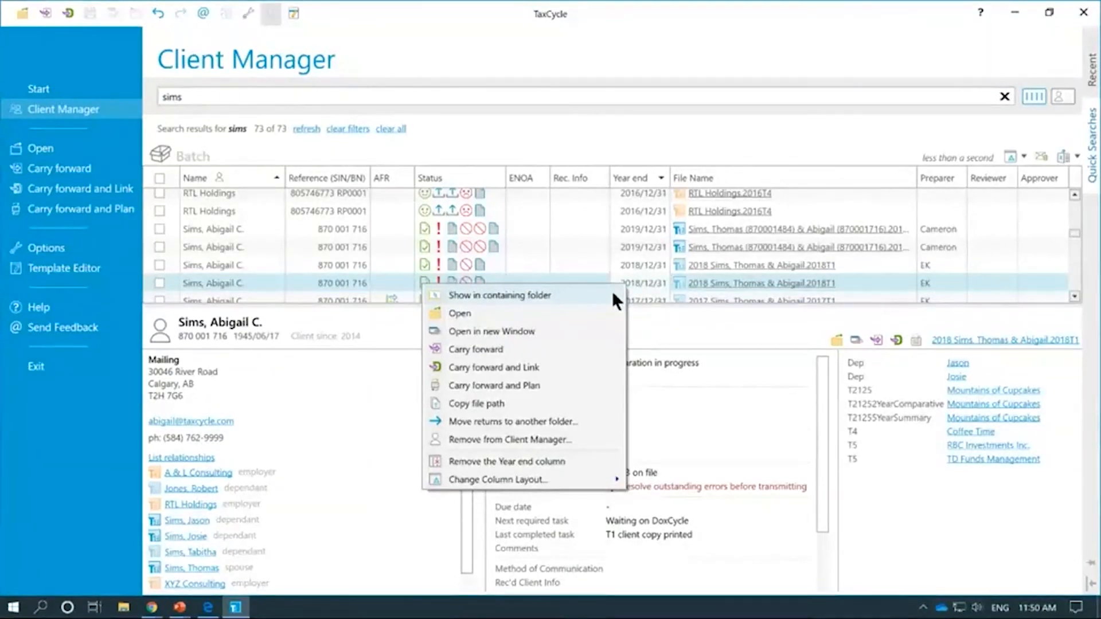
left_click(612, 295)
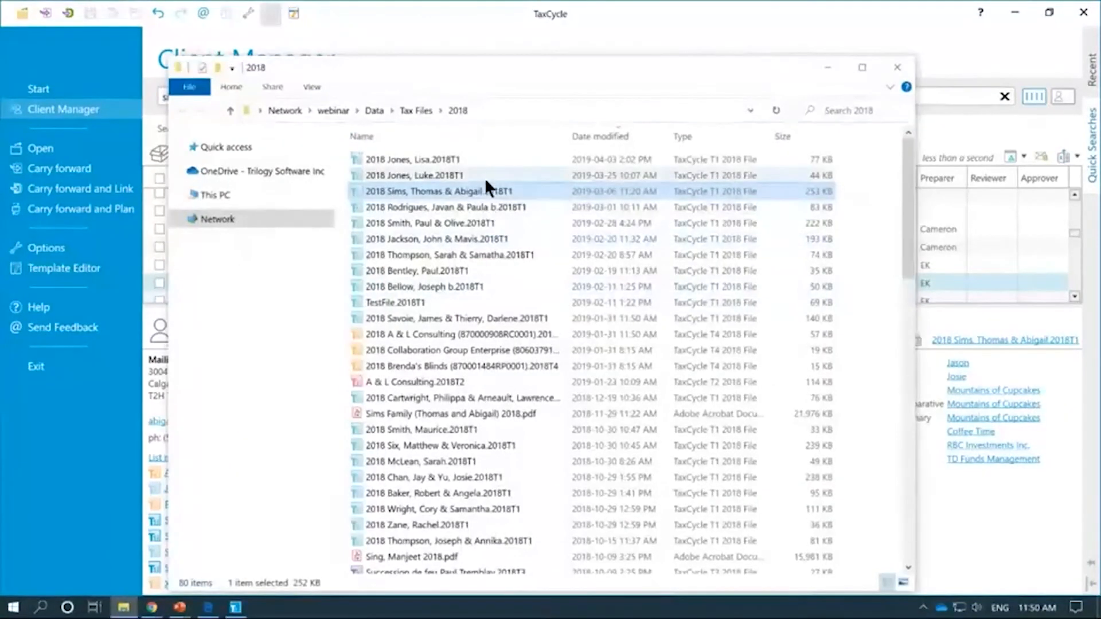
left_click(495, 110)
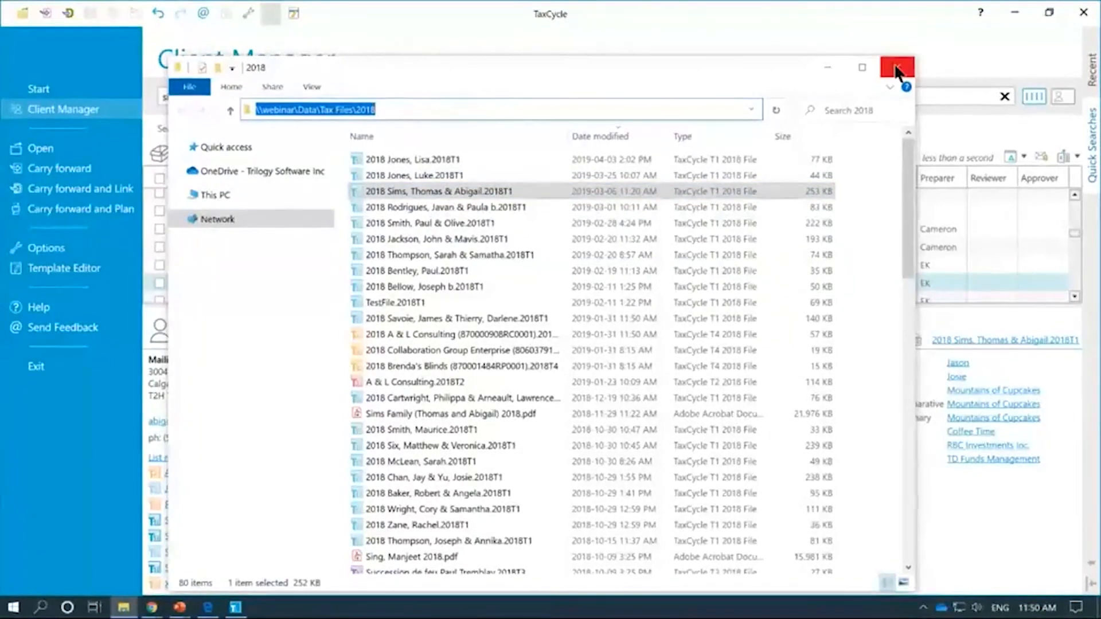
left_click(897, 69)
right_click(658, 284)
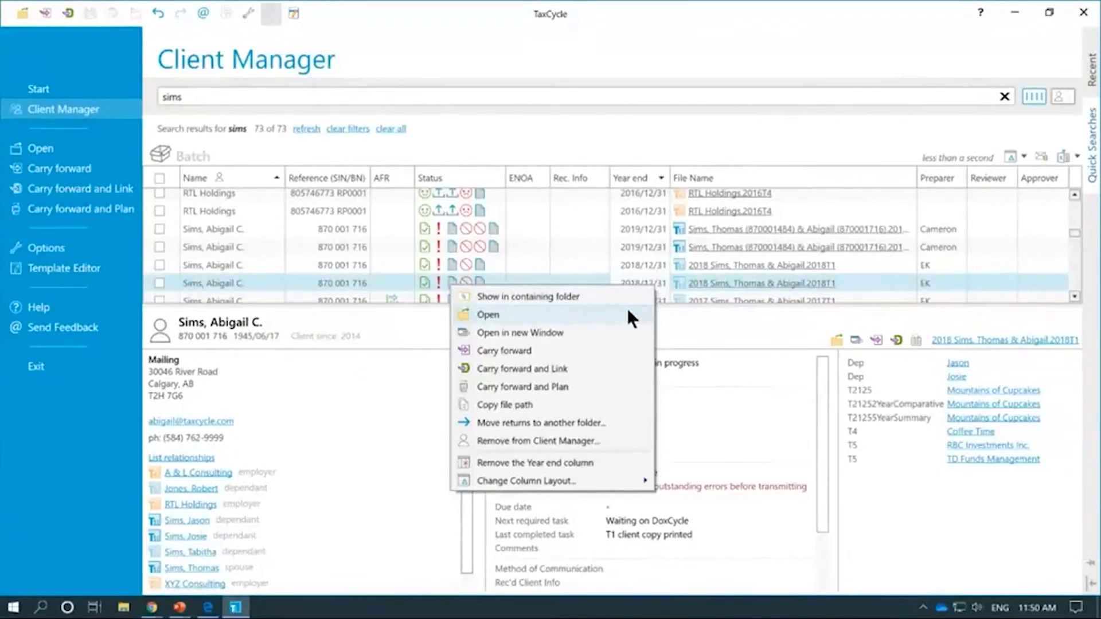
left_click(618, 330)
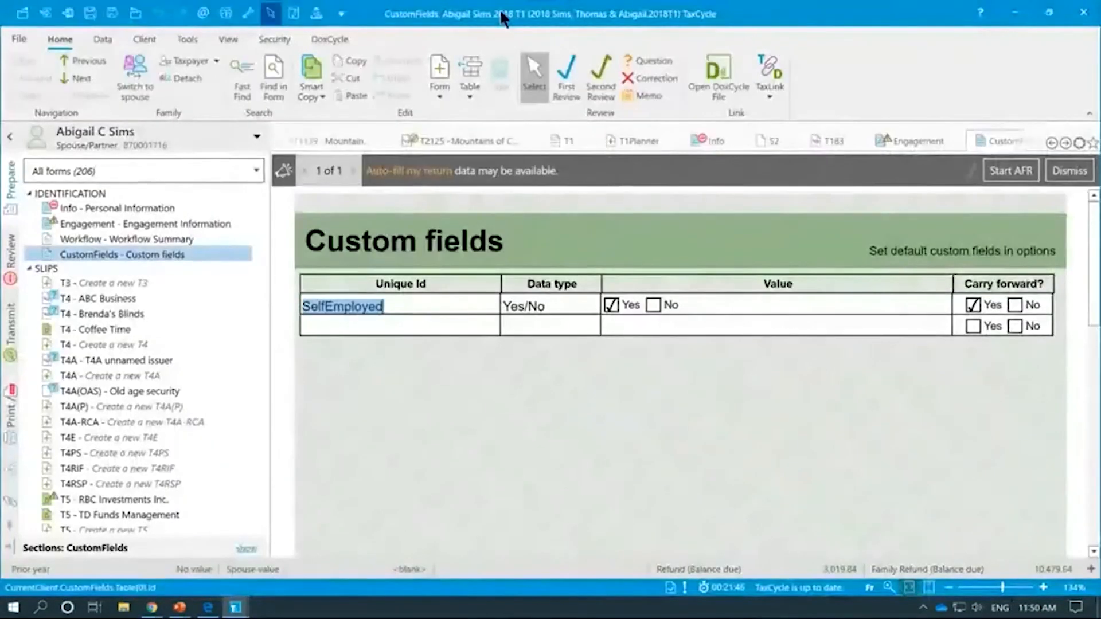
left_click_drag(407, 17, 453, 59)
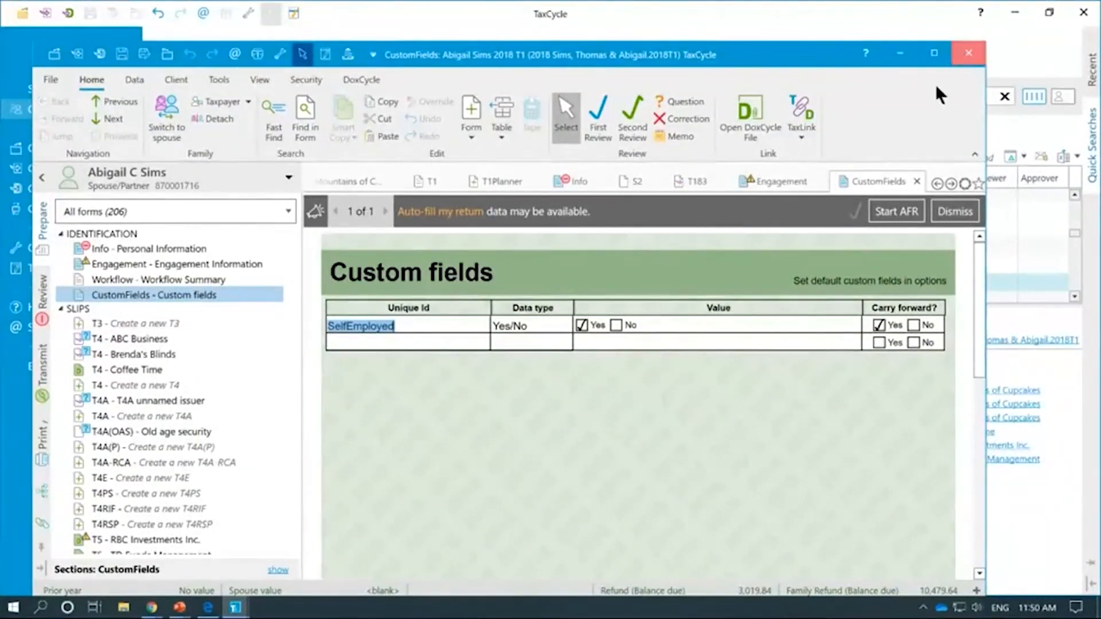
left_click(968, 53)
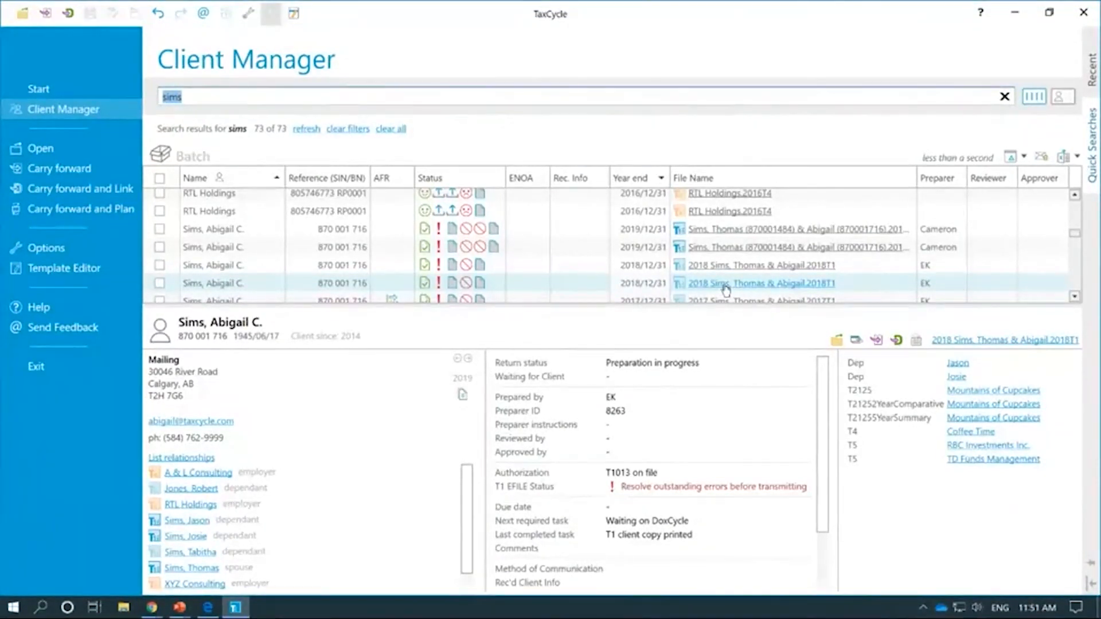
right_click(663, 284)
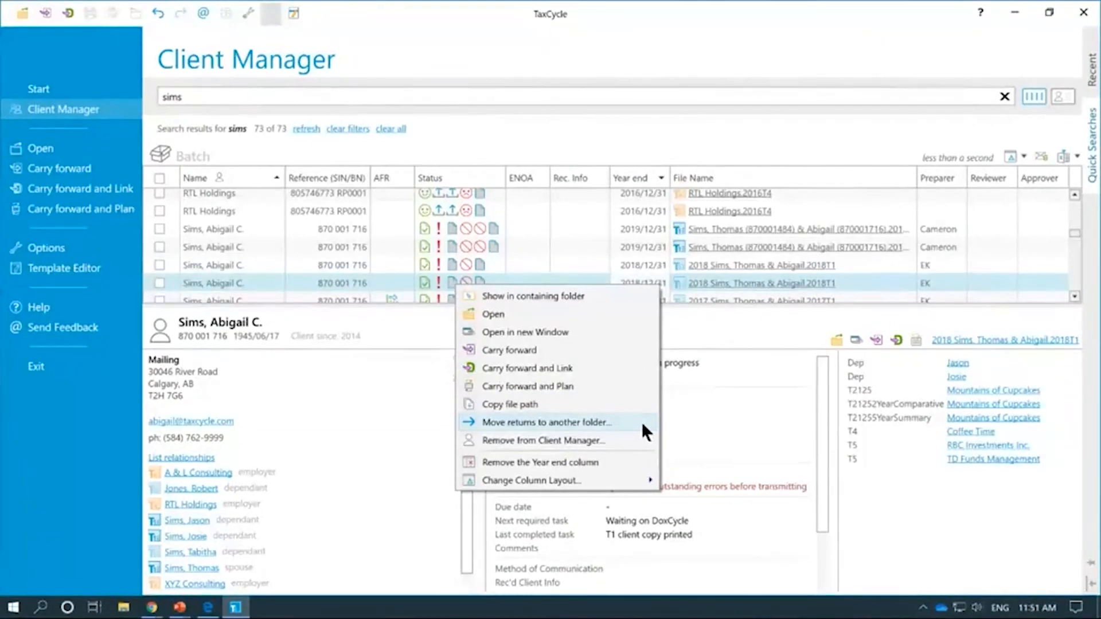
mouse_move(620, 479)
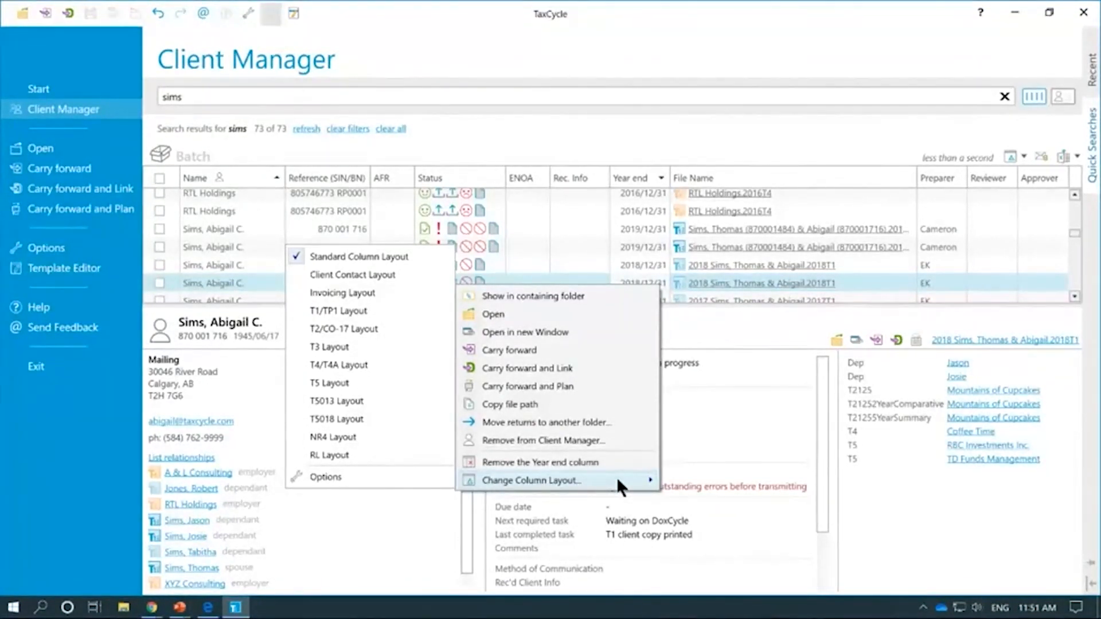
left_click(842, 46)
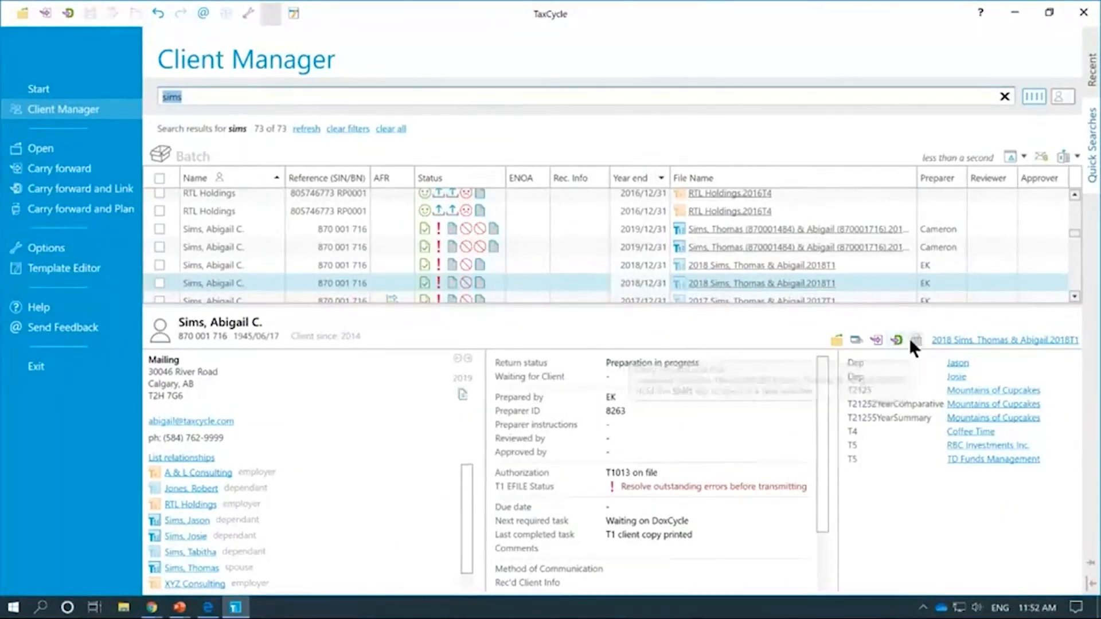
right_click(851, 285)
Step: Bring up the 2018 return's actions menu, then dismiss it
right_click(931, 275)
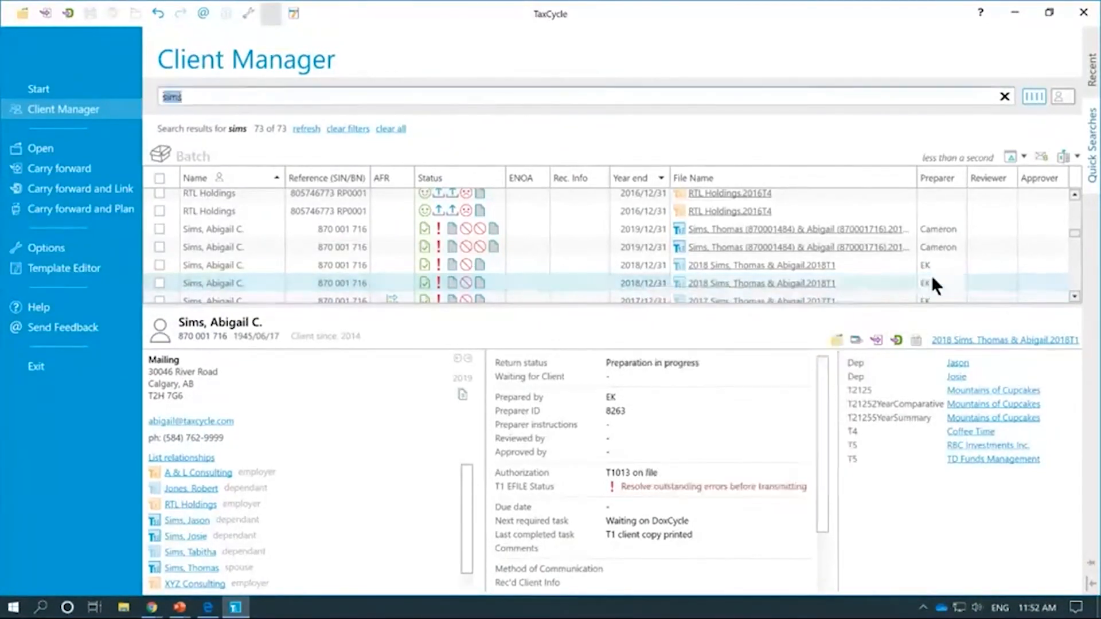
right_click(931, 276)
right_click(979, 279)
right_click(980, 279)
key("Escape")
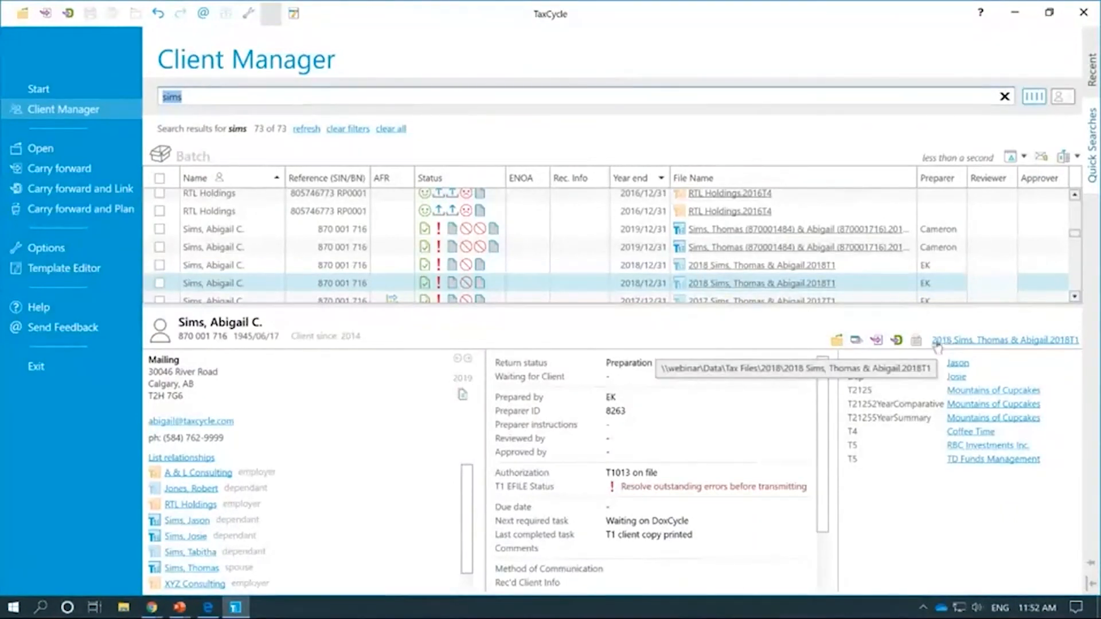
Step: Open and close the Coffee Time T4 slip, then open the RBC Investments Inc. T5 slip
left_click(973, 434)
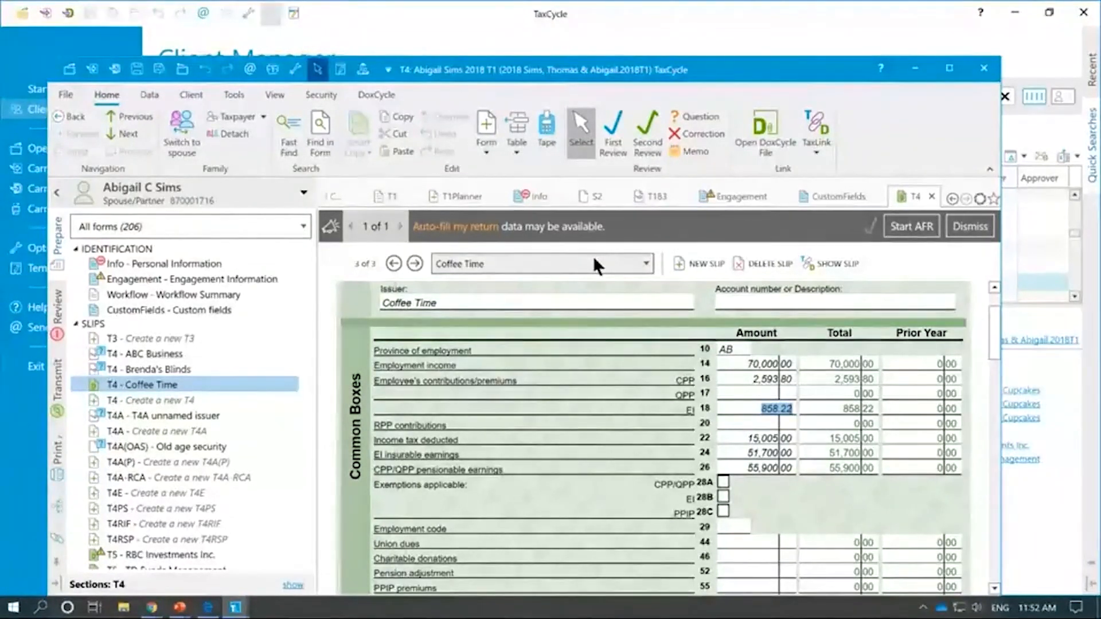
left_click(1021, 389)
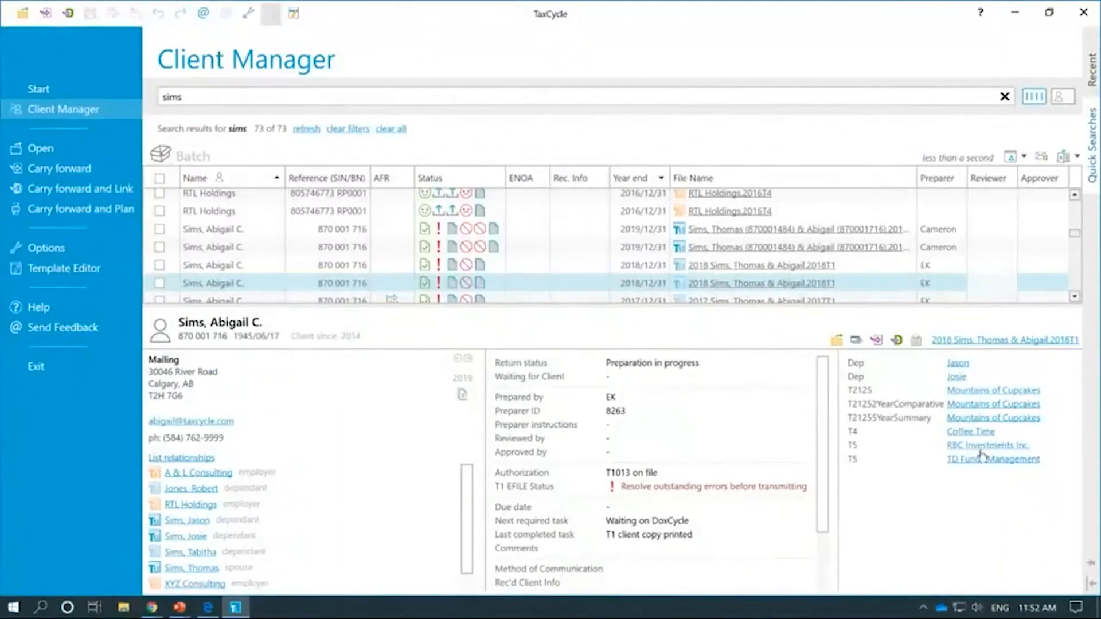
left_click(987, 446)
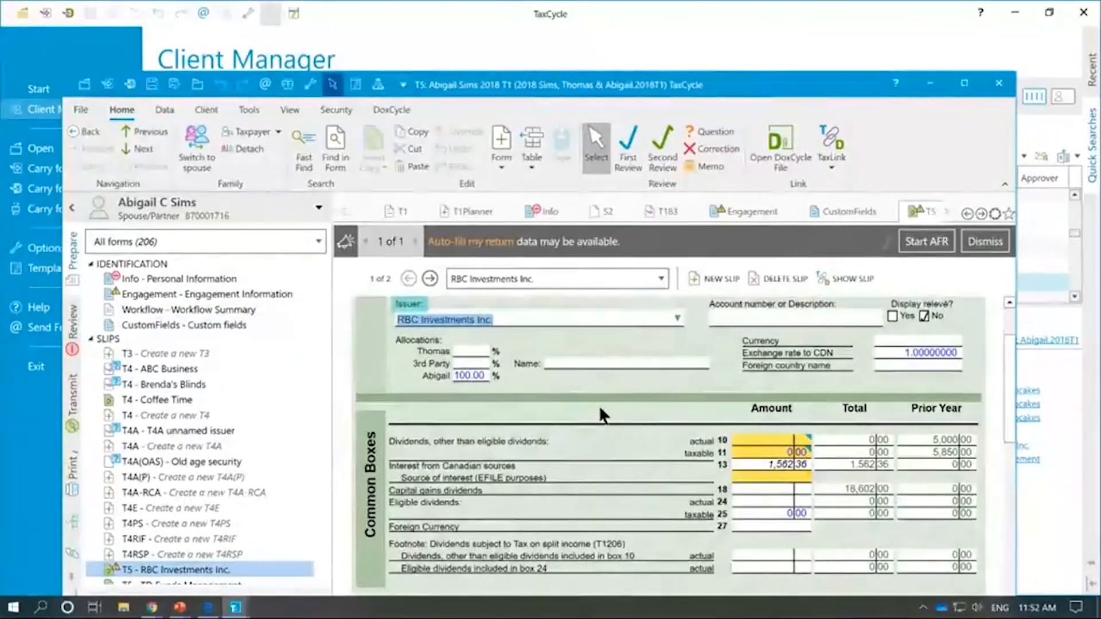
scroll(598, 405, "down", 3)
scroll(612, 399, "up", 3)
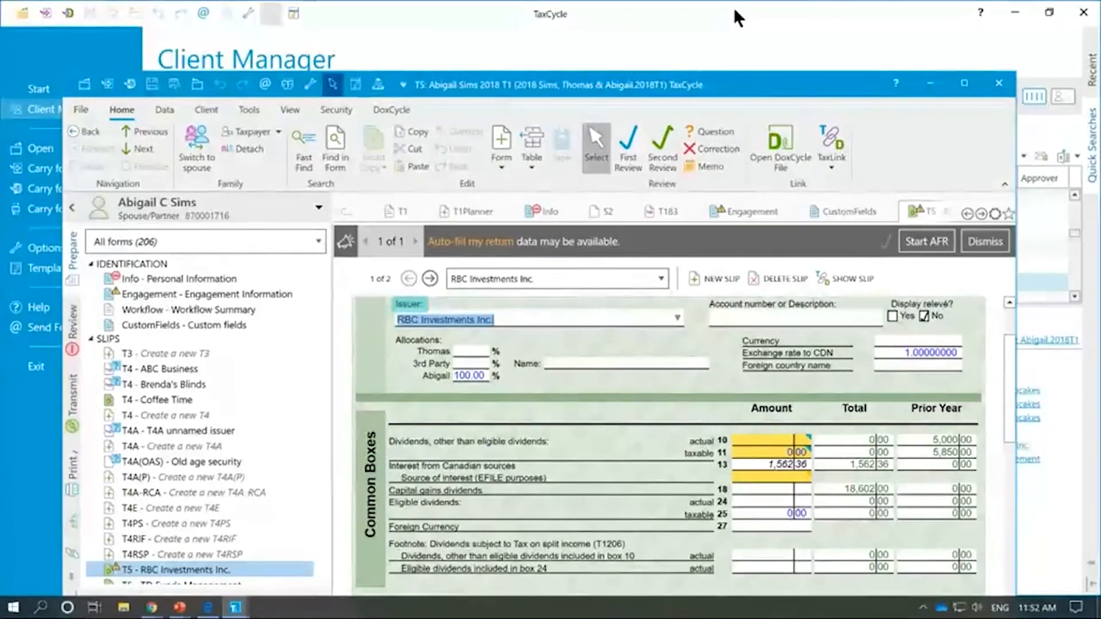
Step: Close the T5 return window and show the Client Manager Search documentation in the browser
left_click(1001, 84)
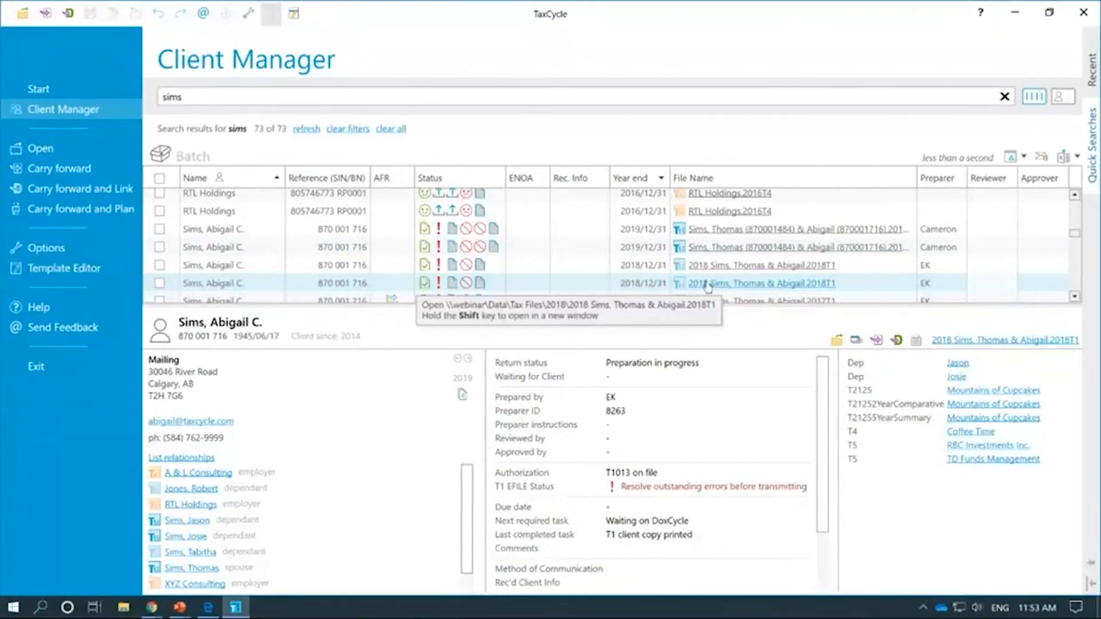
left_click(611, 284)
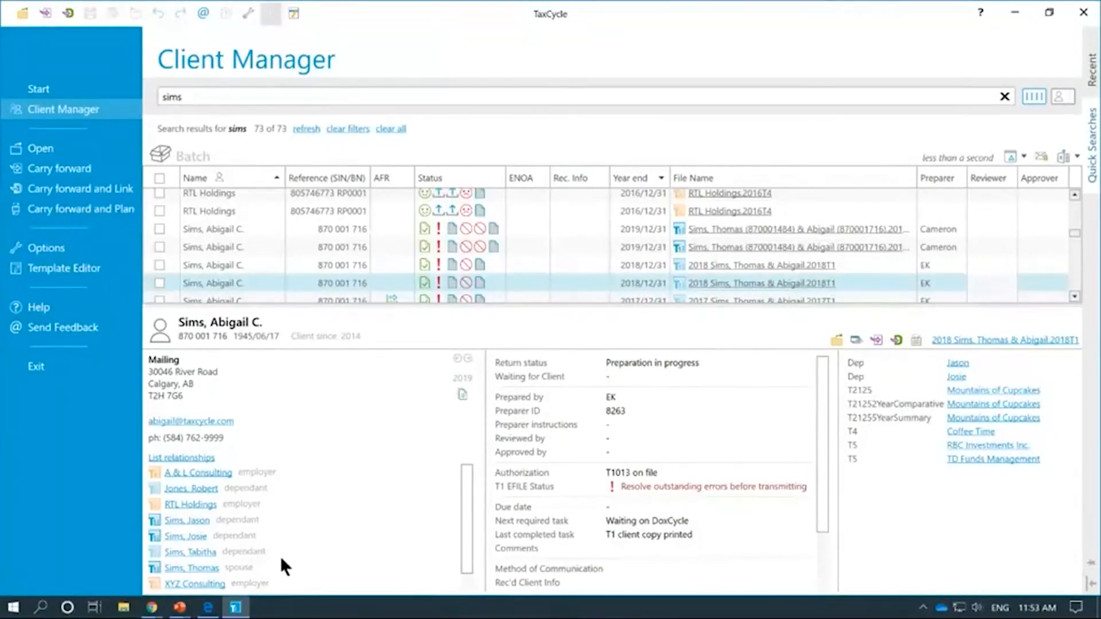
mouse_move(205, 612)
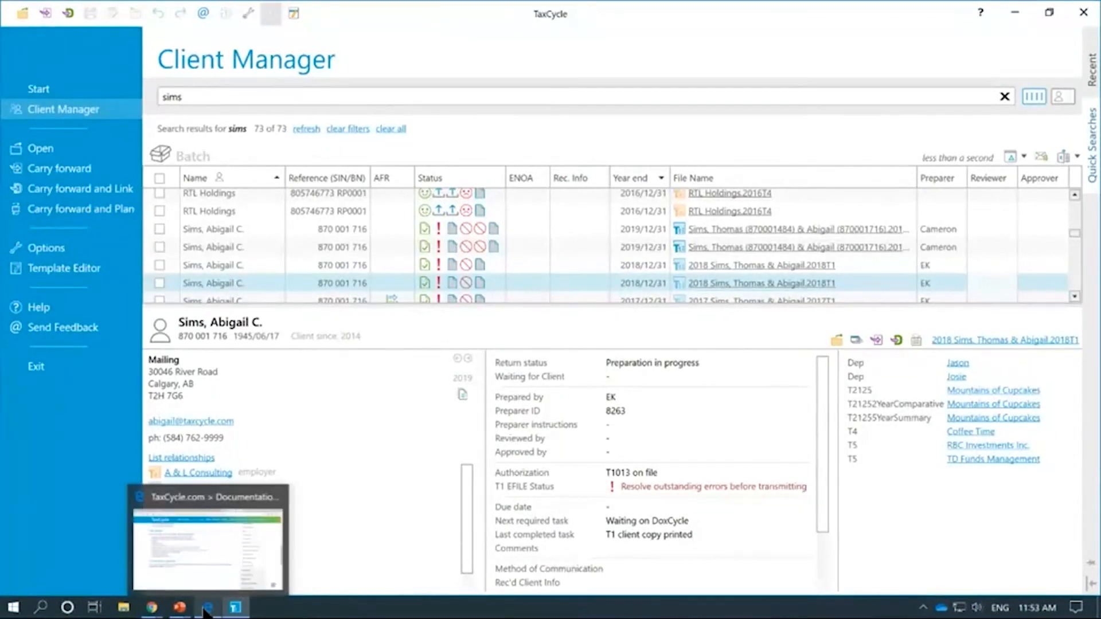
left_click(176, 91)
key("F1")
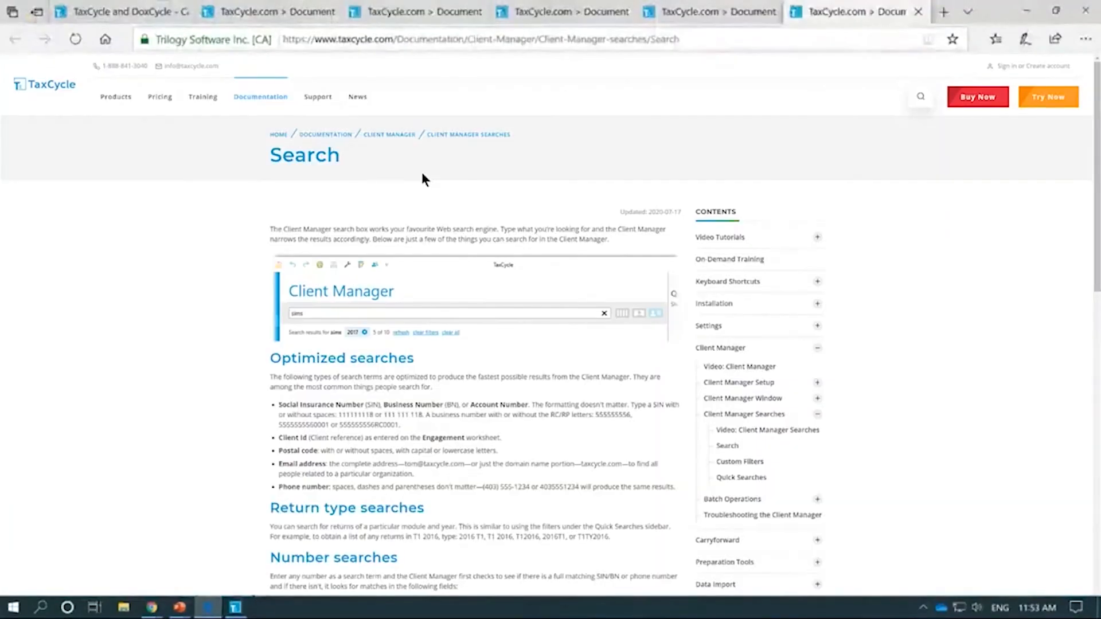